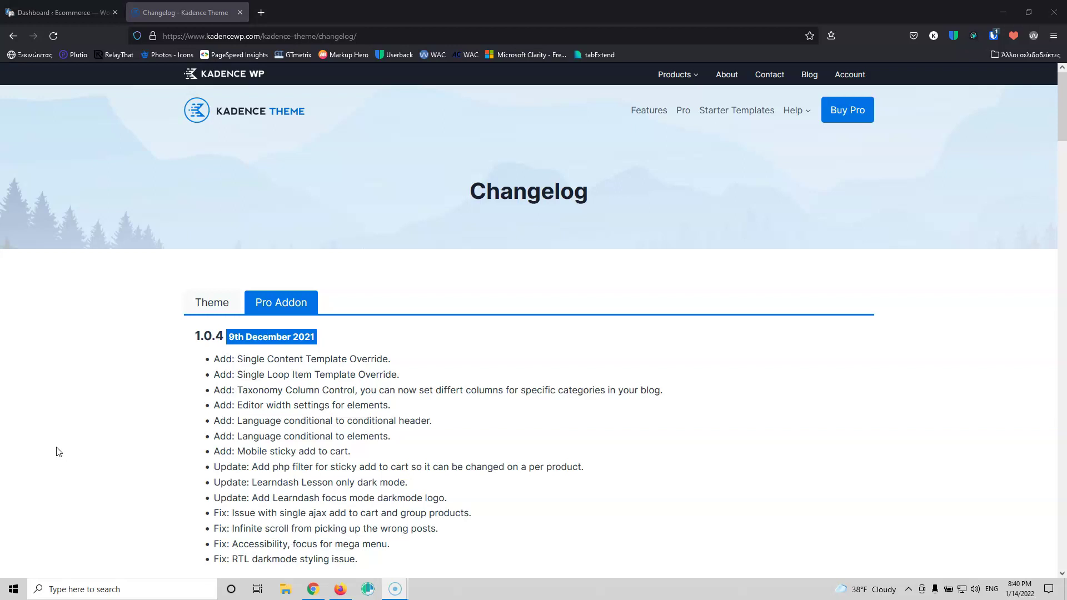
View the Food post category's archive page on the site and examine how its post items are laid out
click(73, 12)
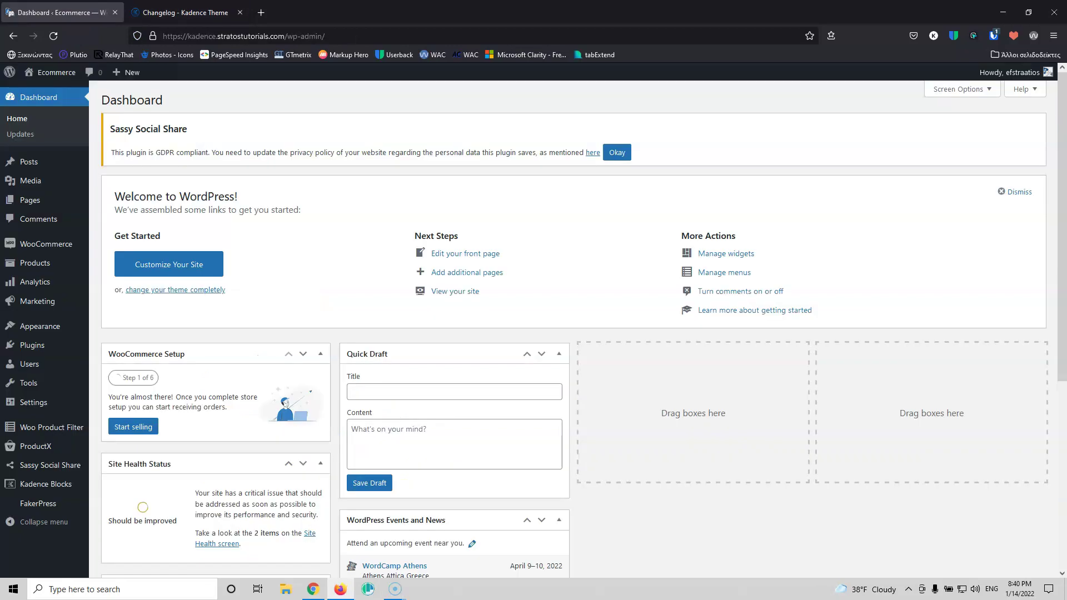
mouse_move(45, 162)
click(122, 198)
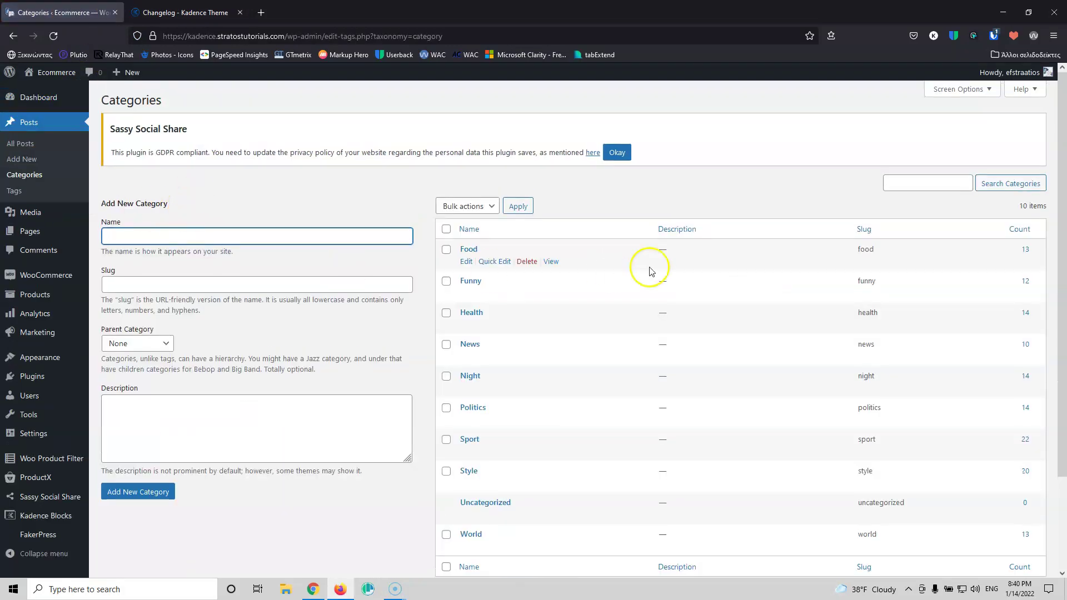
click(549, 263)
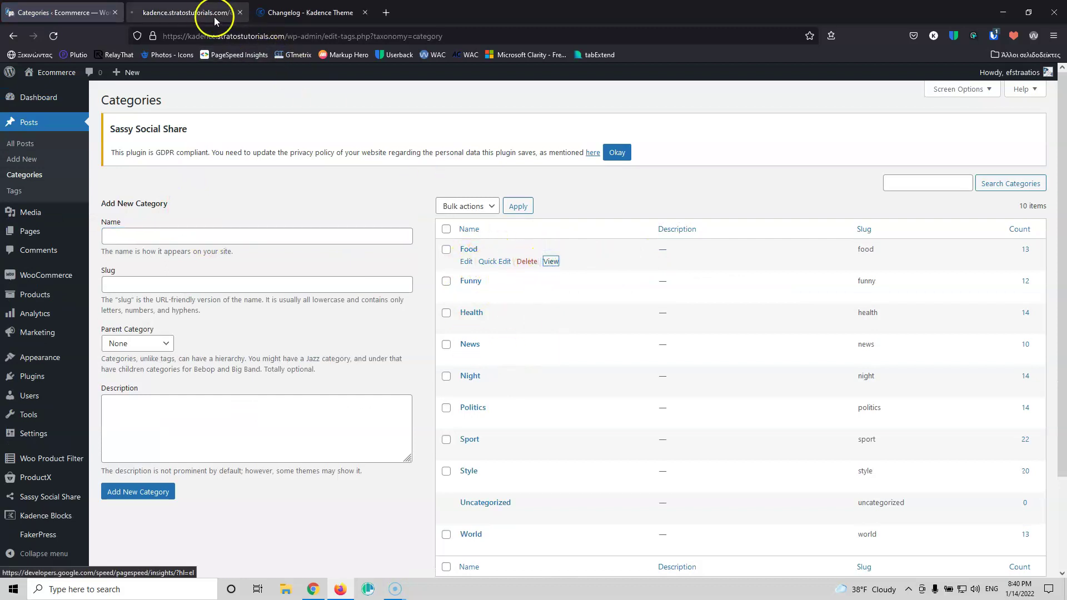
click(205, 12)
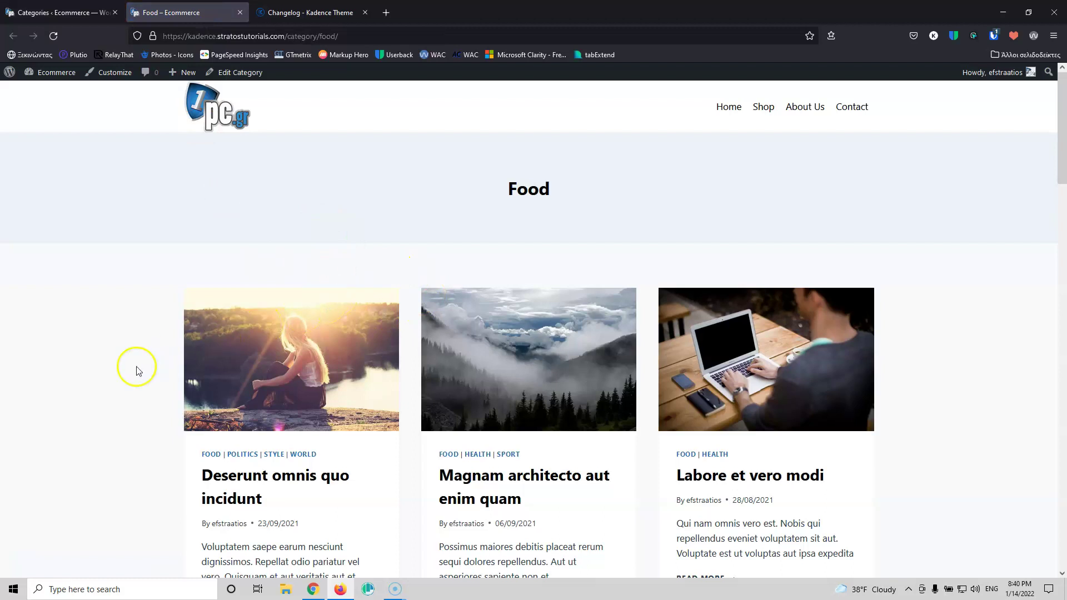
scroll(114, 343, down, 5)
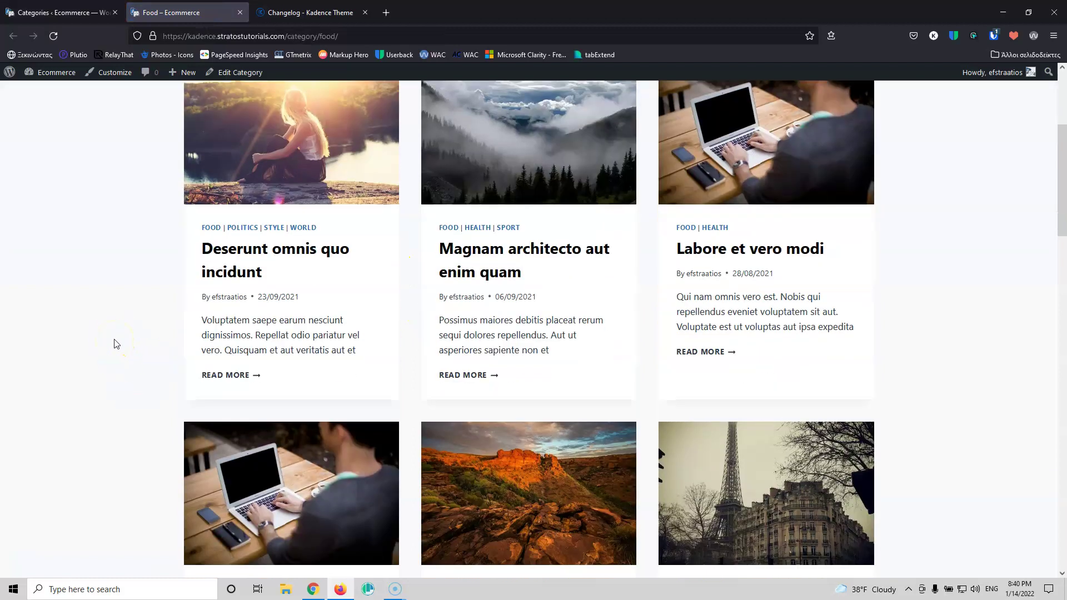
scroll(113, 344, up, 5)
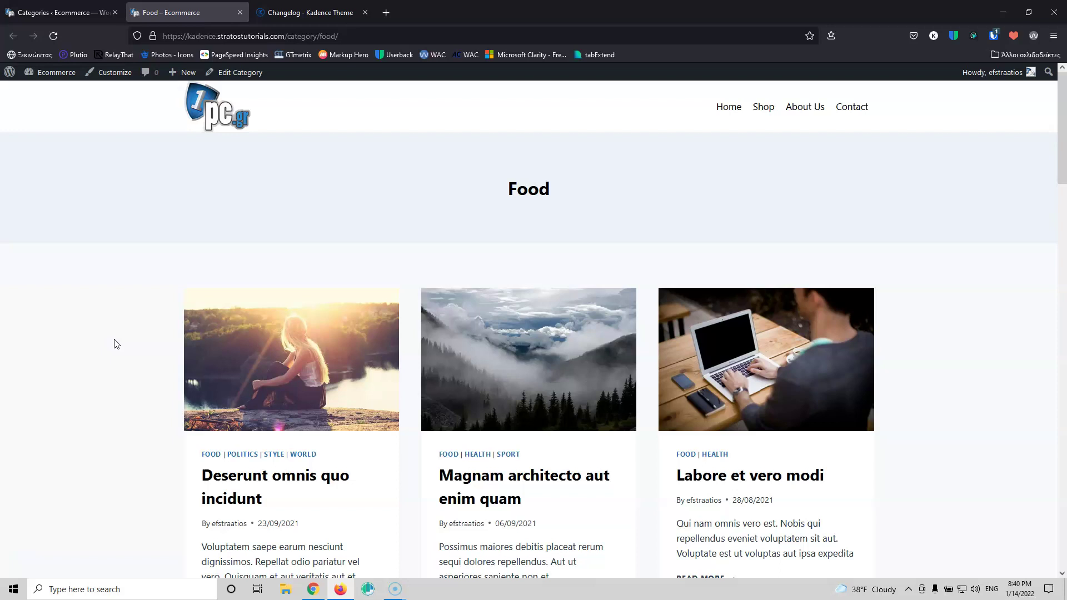
scroll(223, 422, down, 2)
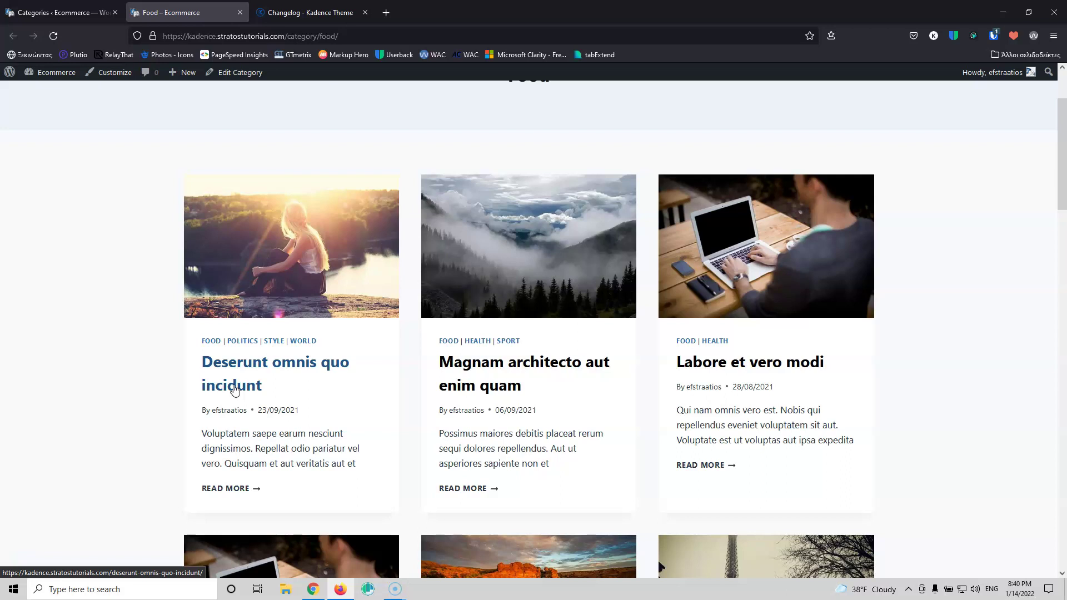
click(237, 391)
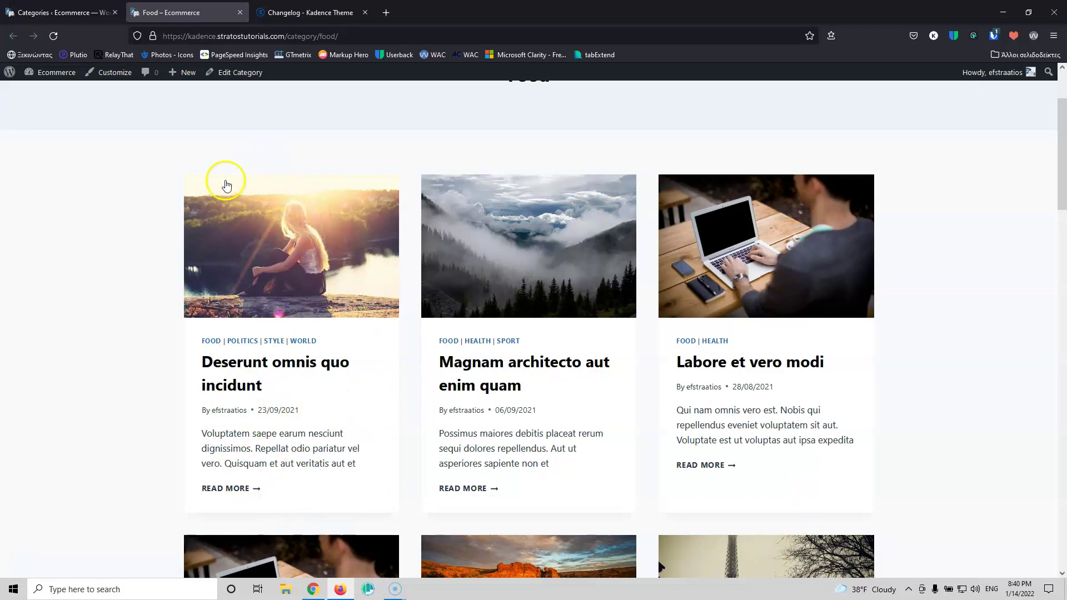
key(F10)
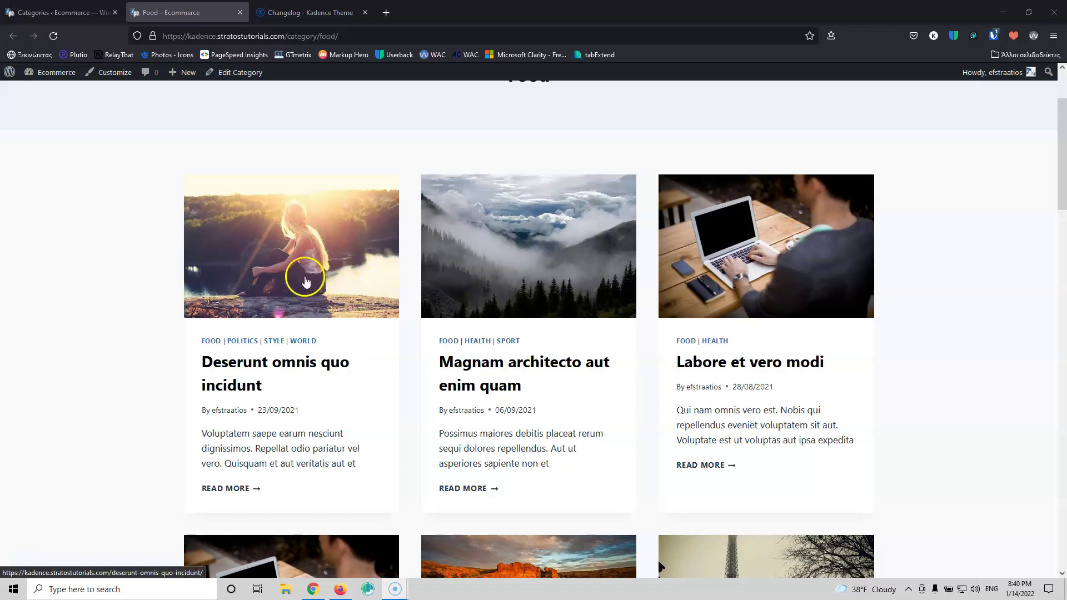
Add a new Kadence element and choose Template as its element type
click(77, 9)
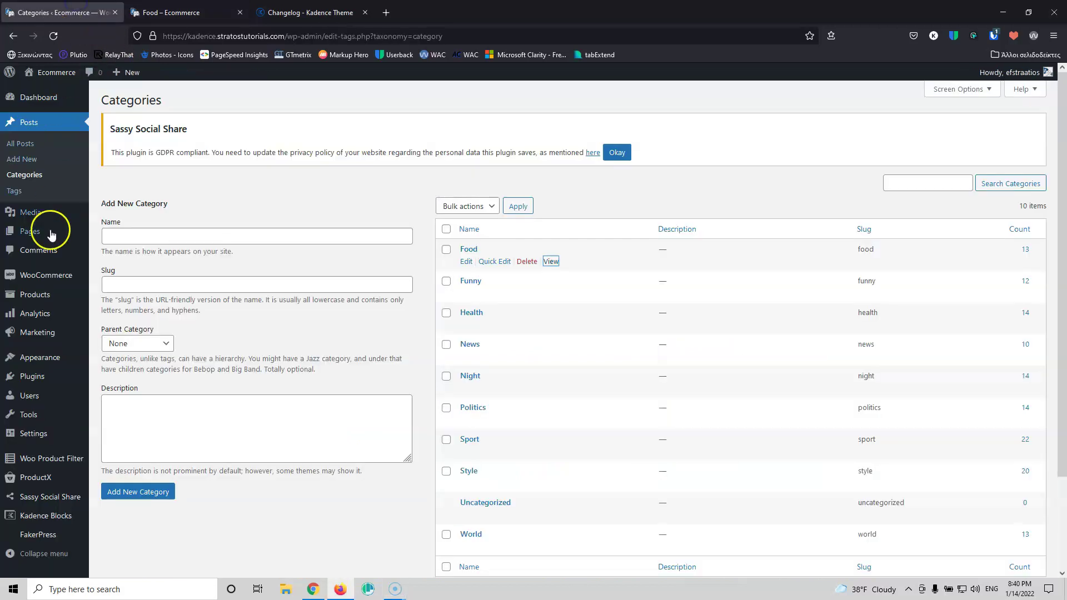
mouse_move(42, 363)
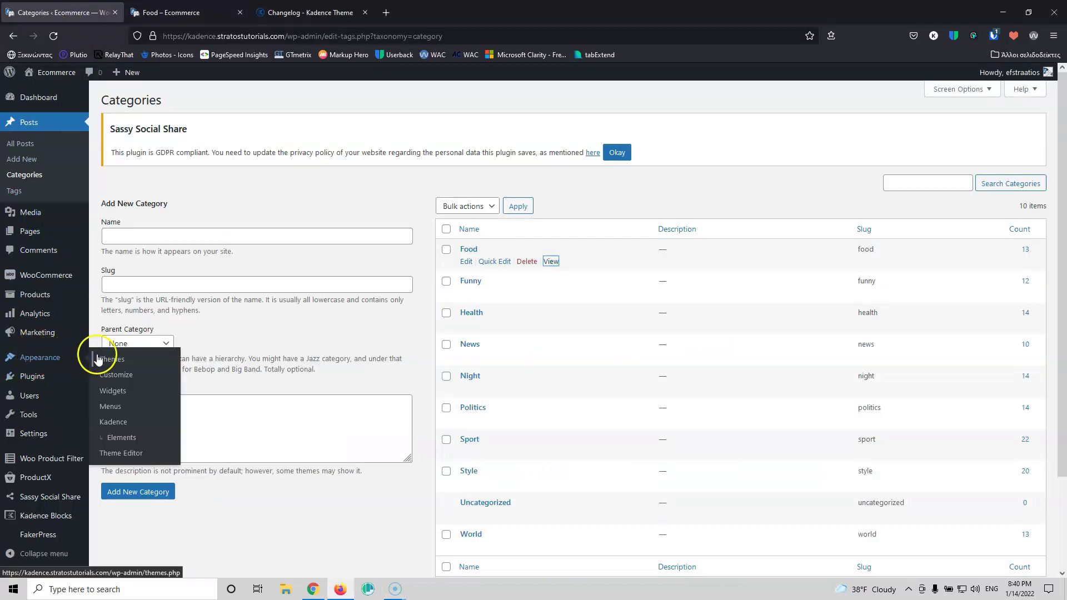
click(119, 438)
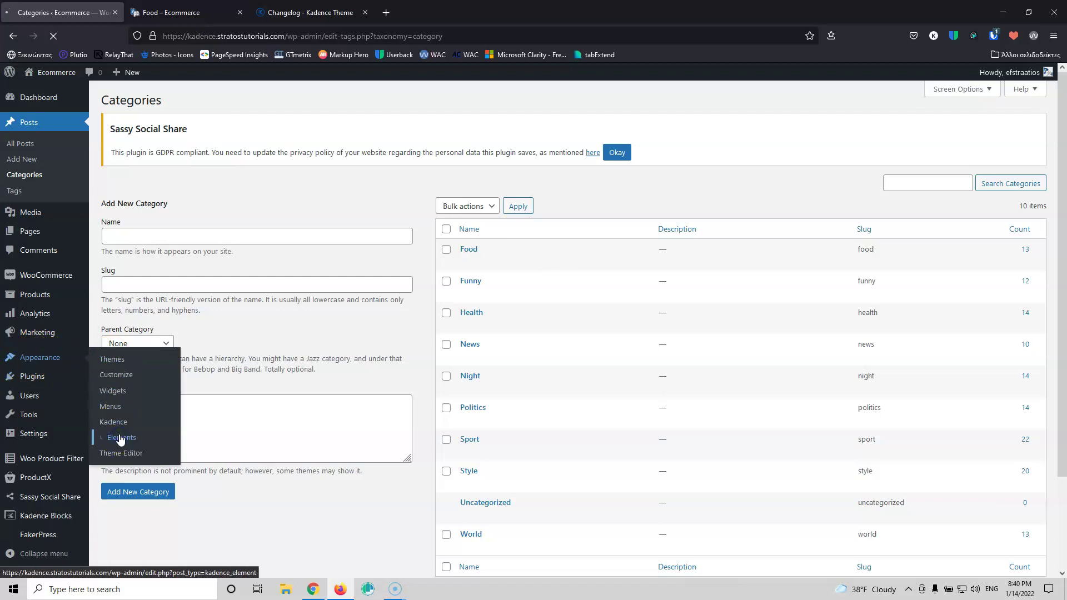
click(178, 101)
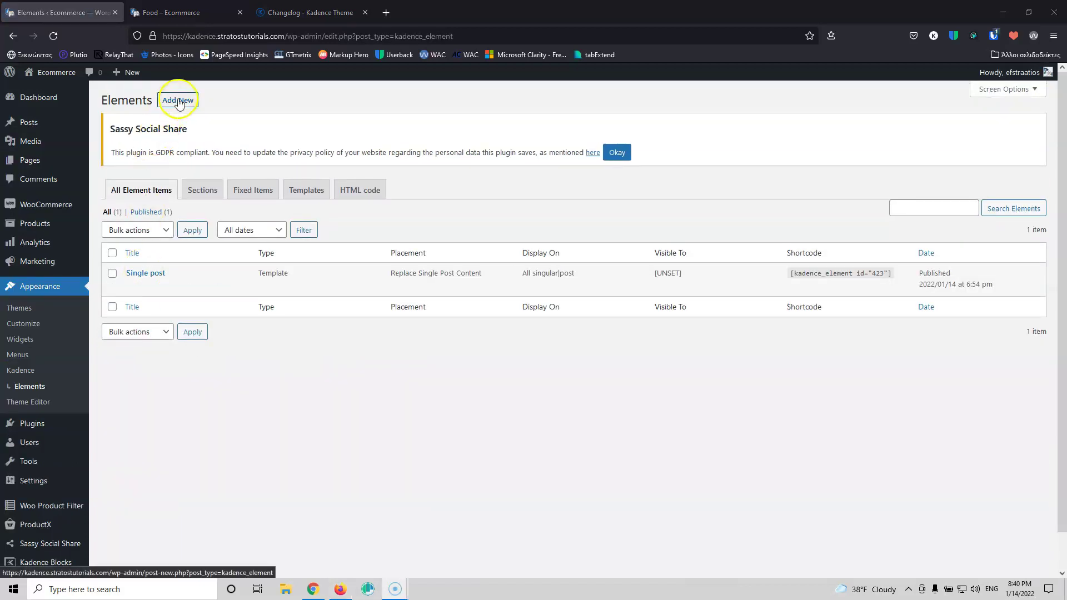
click(179, 102)
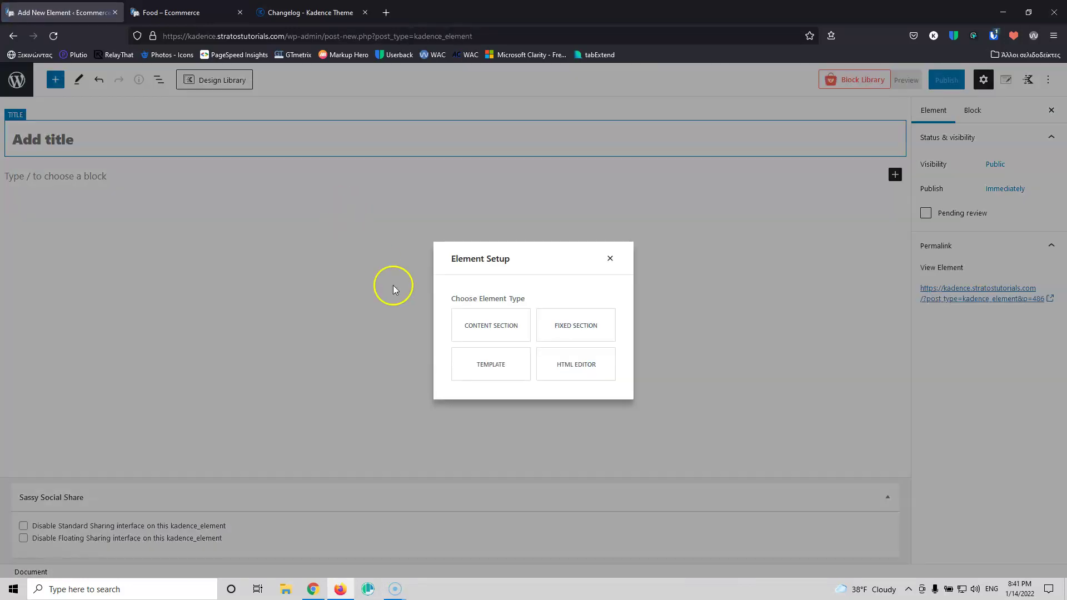
click(489, 366)
Title the new template element "Archive Post Food"
click(73, 139)
text(Archive Post)
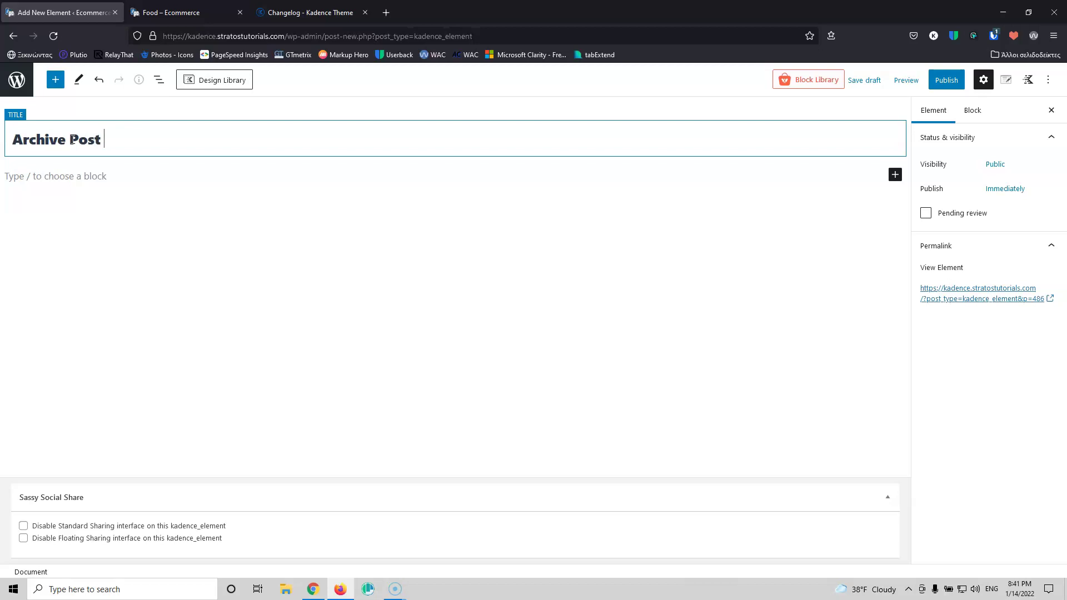
text(Food)
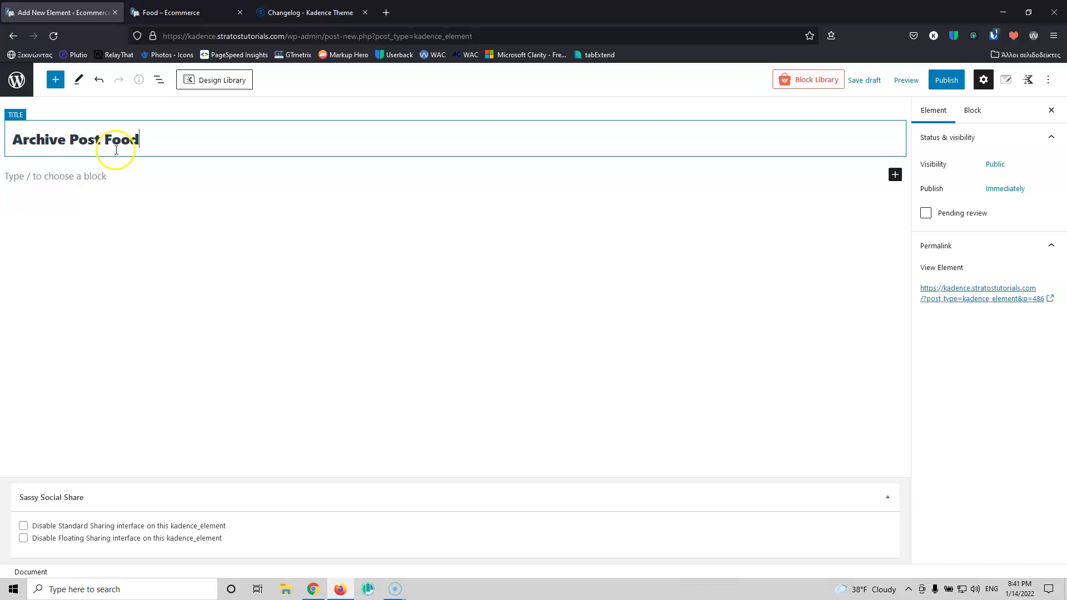
In the element's preview settings, select the post "Amet autem sint voluptas sunt tempore" as the dynamic preview post
click(1006, 80)
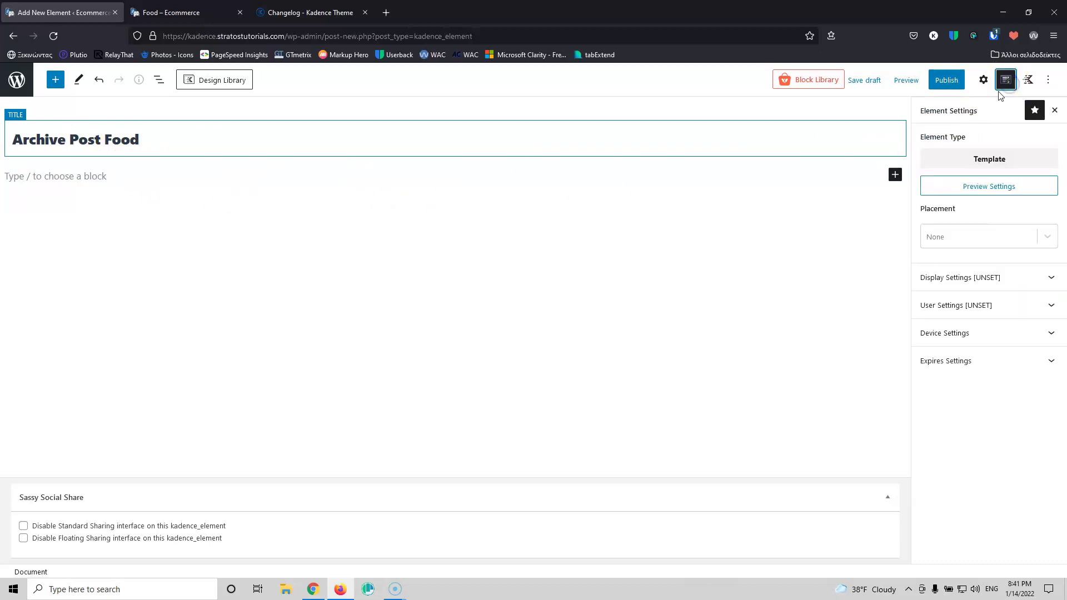
click(987, 187)
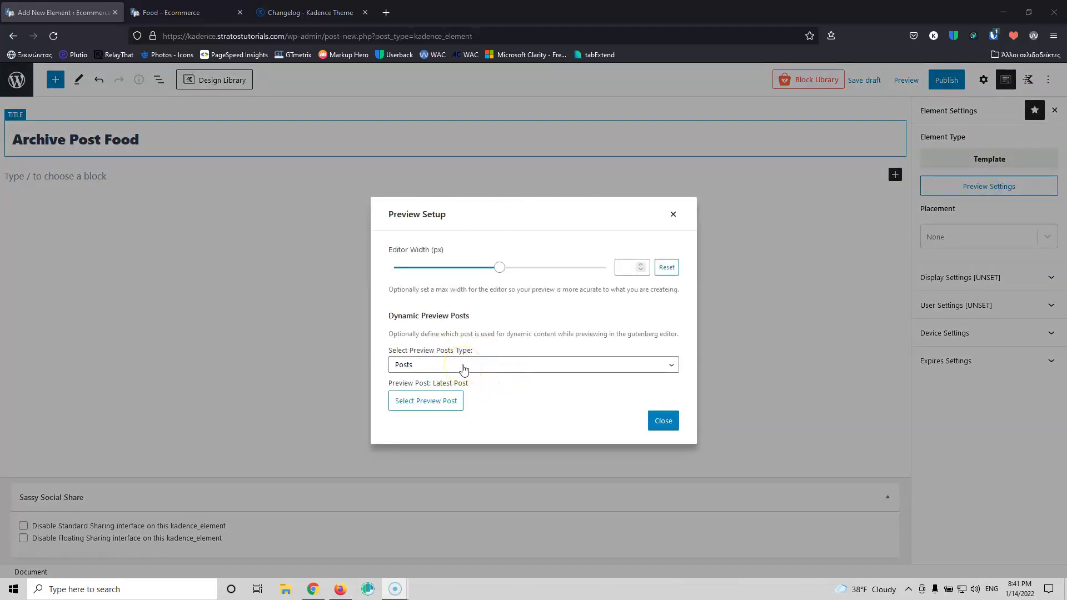
click(425, 401)
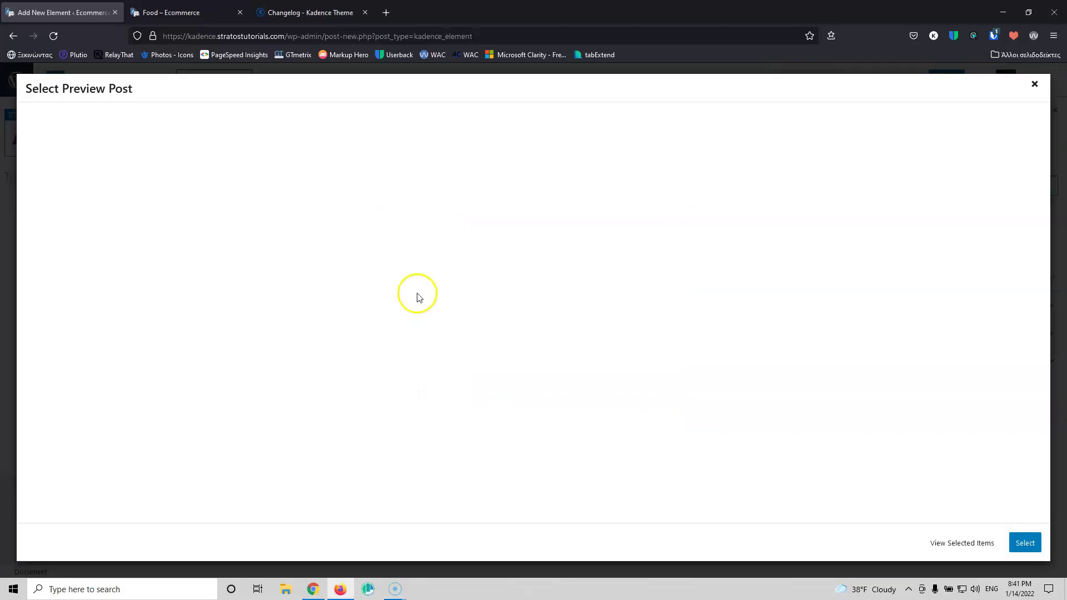
click(297, 223)
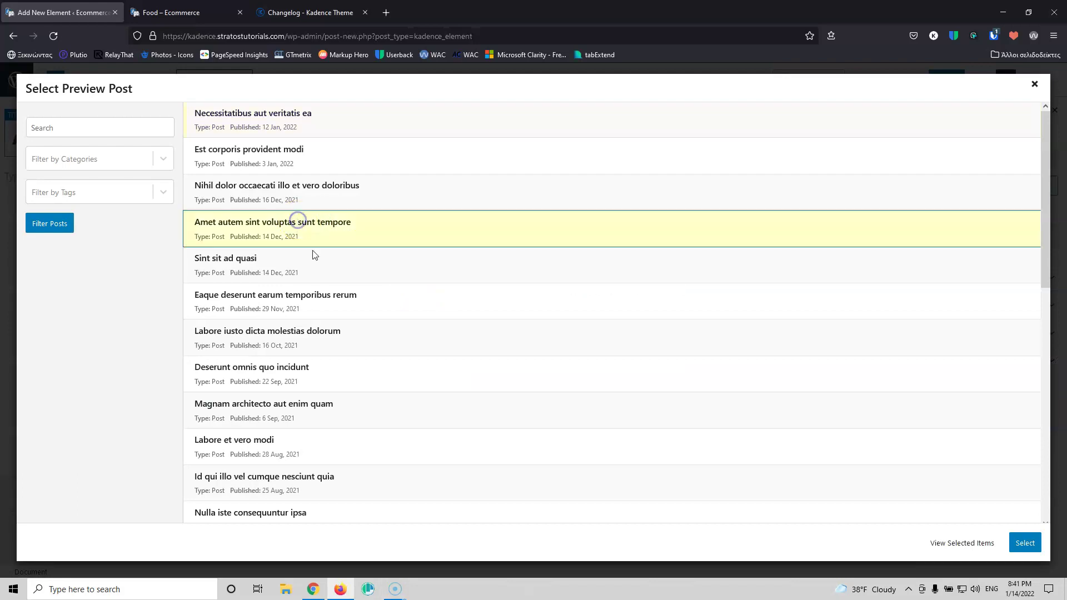
click(1028, 543)
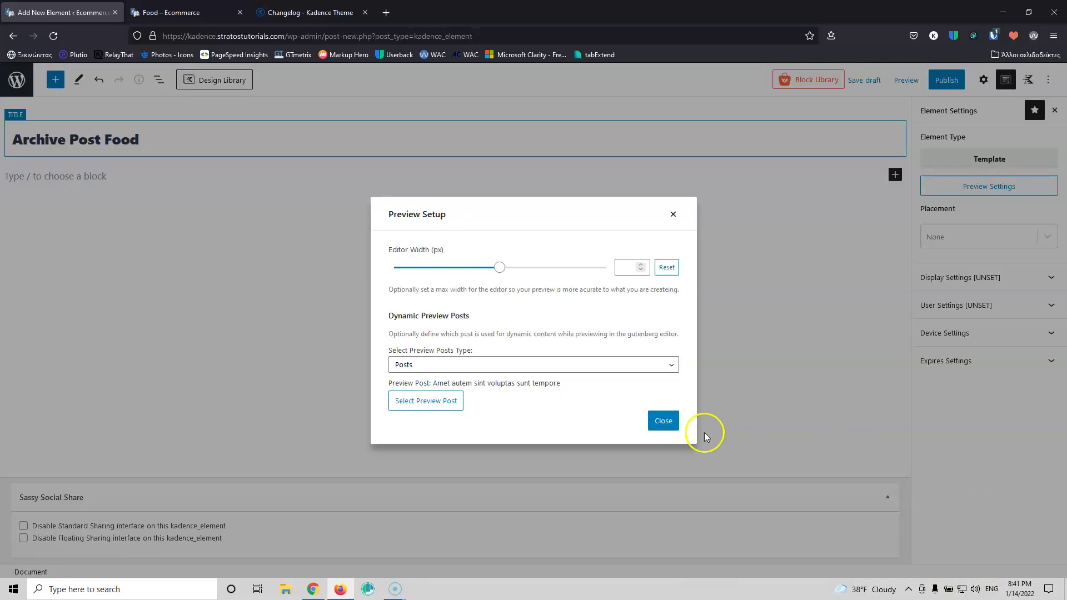
click(664, 421)
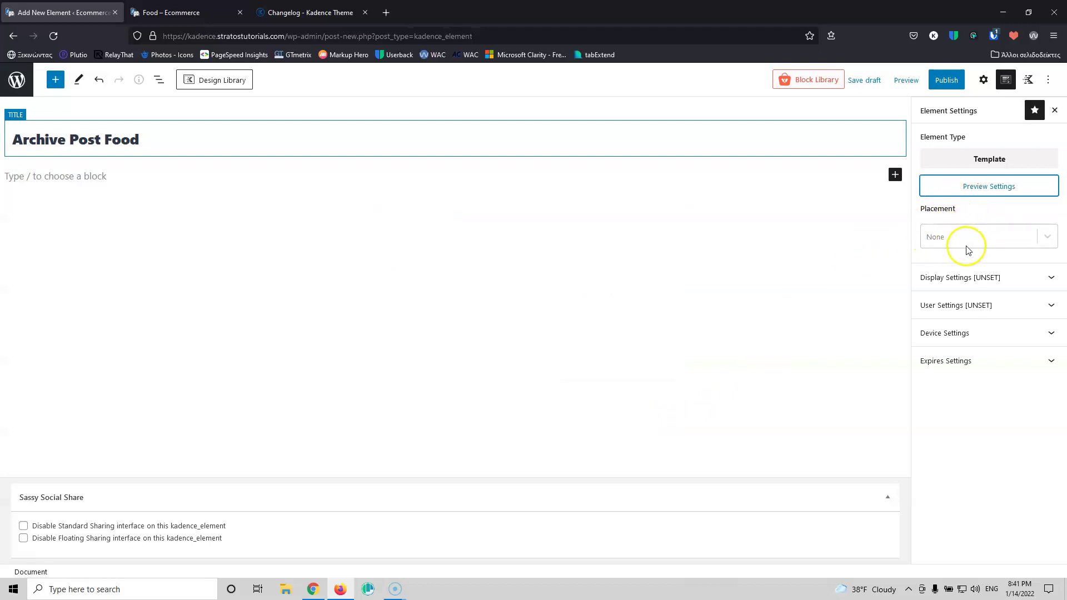
Set the template's placement to Replace Archive Loop Item Content
click(983, 239)
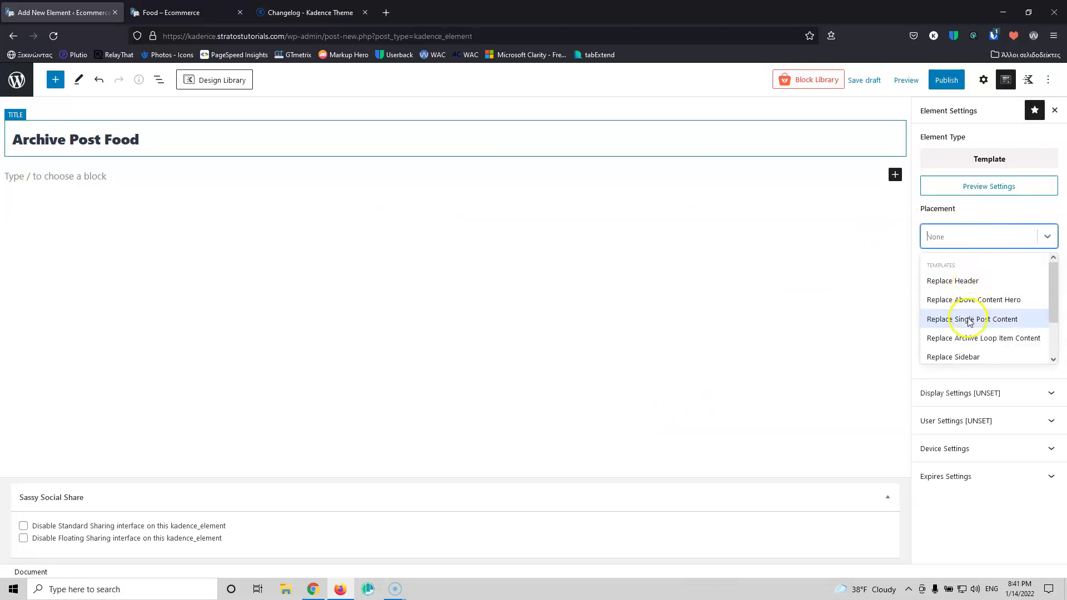
click(987, 340)
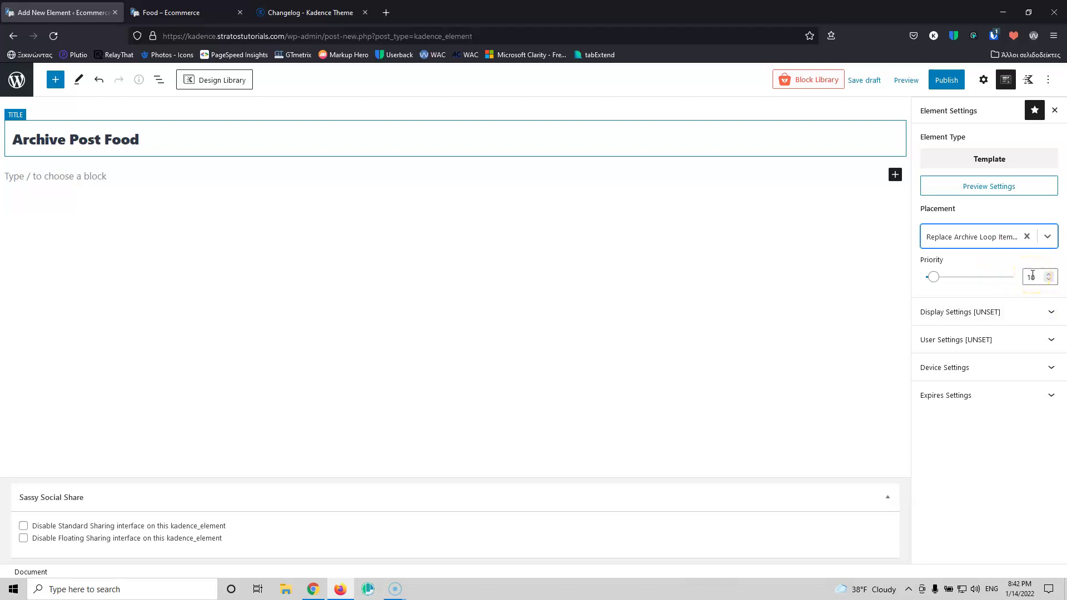
click(956, 109)
Set the template to show on Category Archives, selected individually, with Food as the category
click(973, 321)
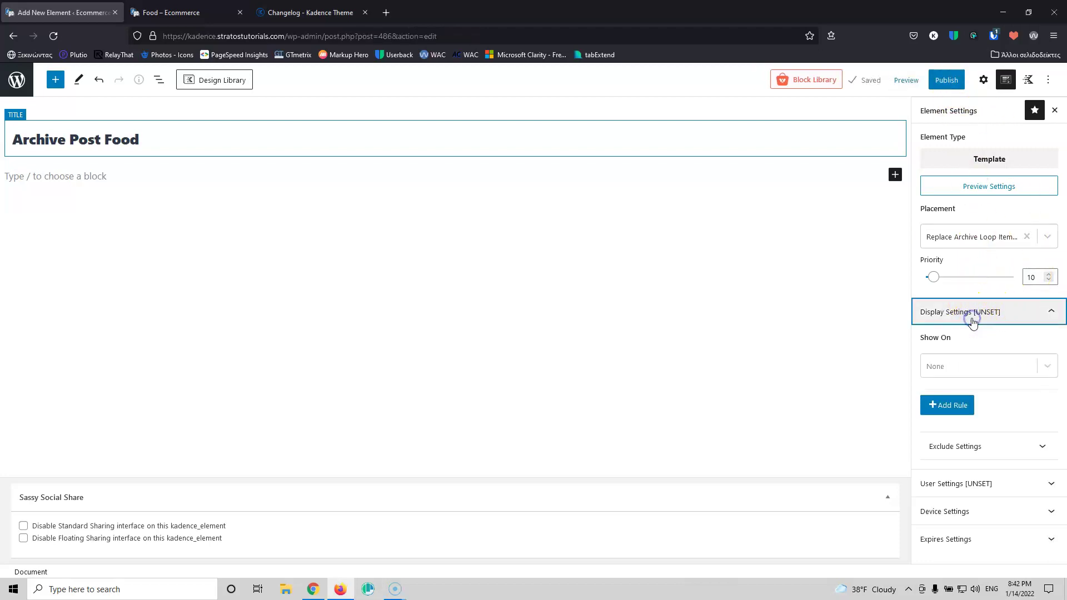
click(976, 368)
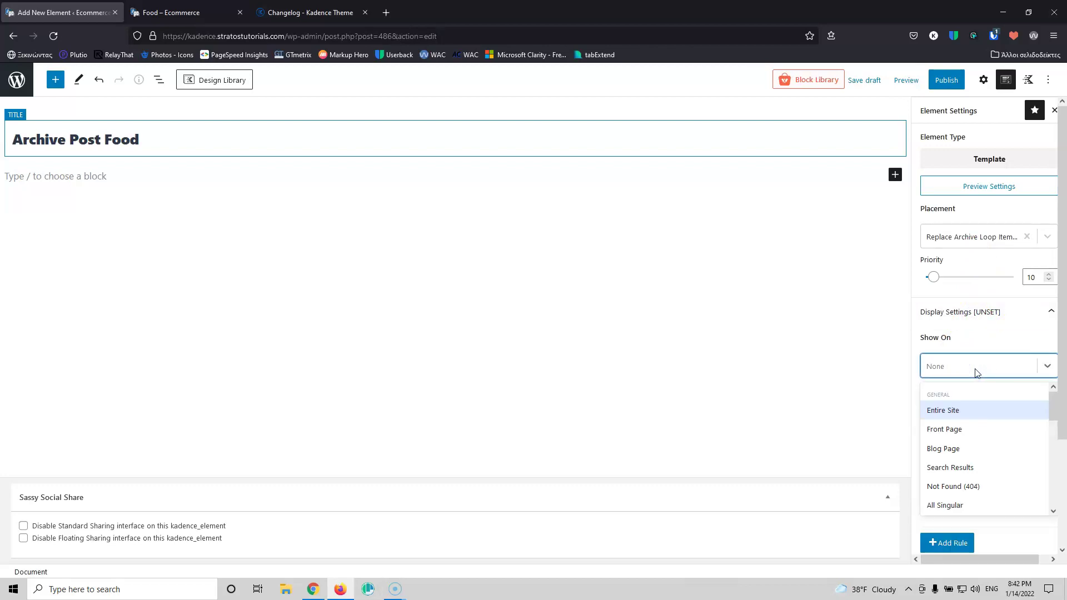
scroll(978, 418, down, 5)
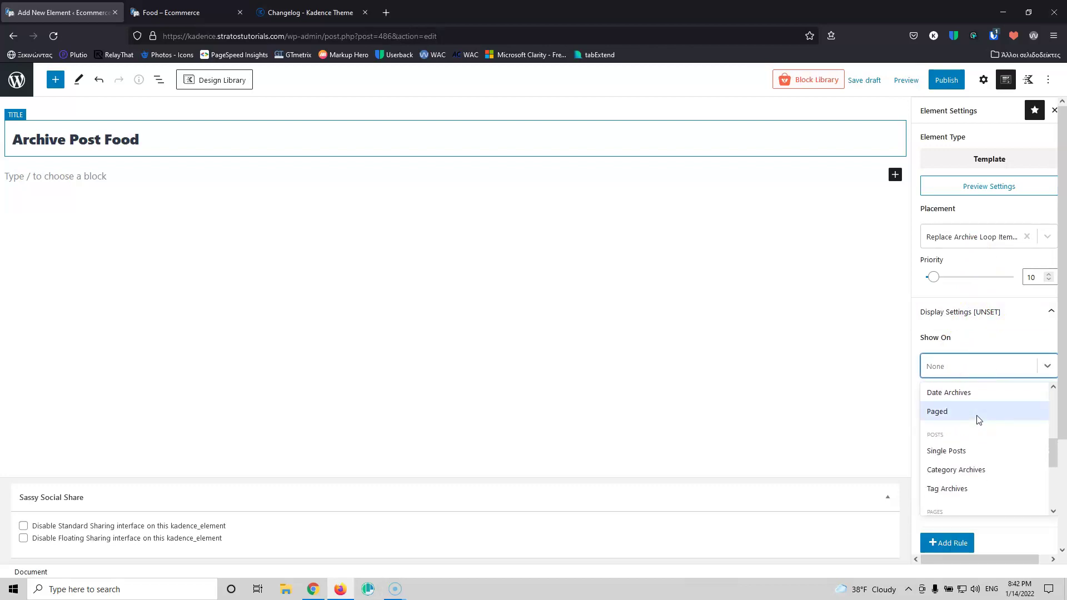
click(981, 470)
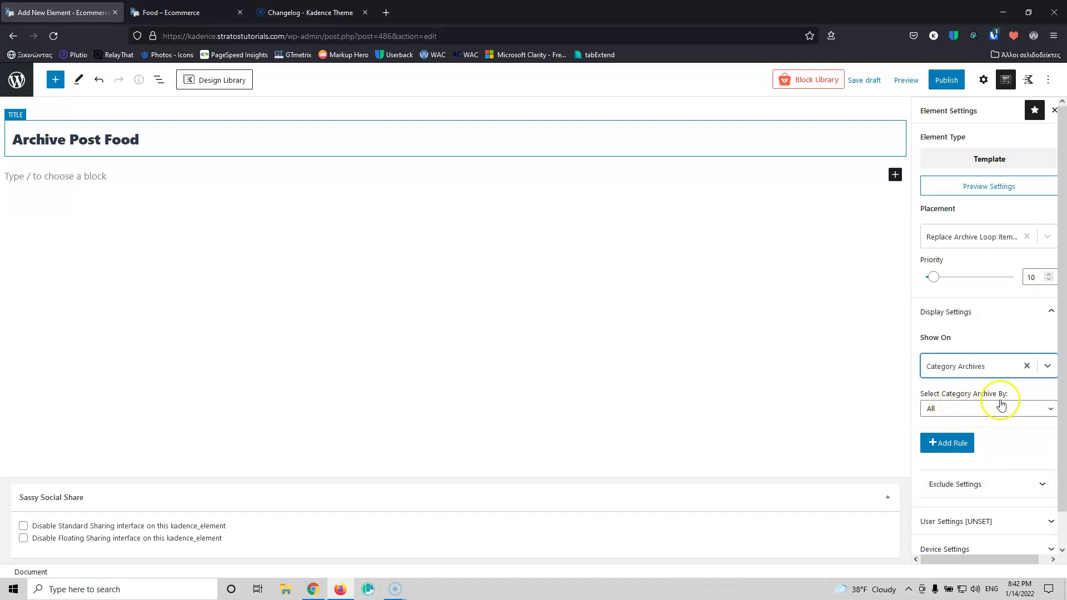
click(980, 410)
click(967, 443)
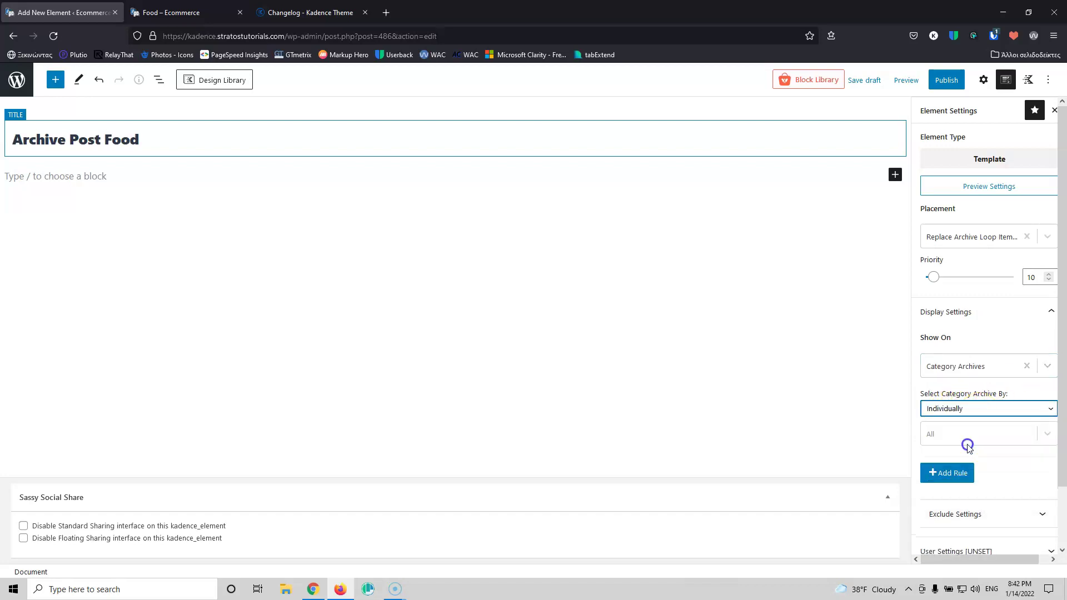
click(966, 436)
click(959, 455)
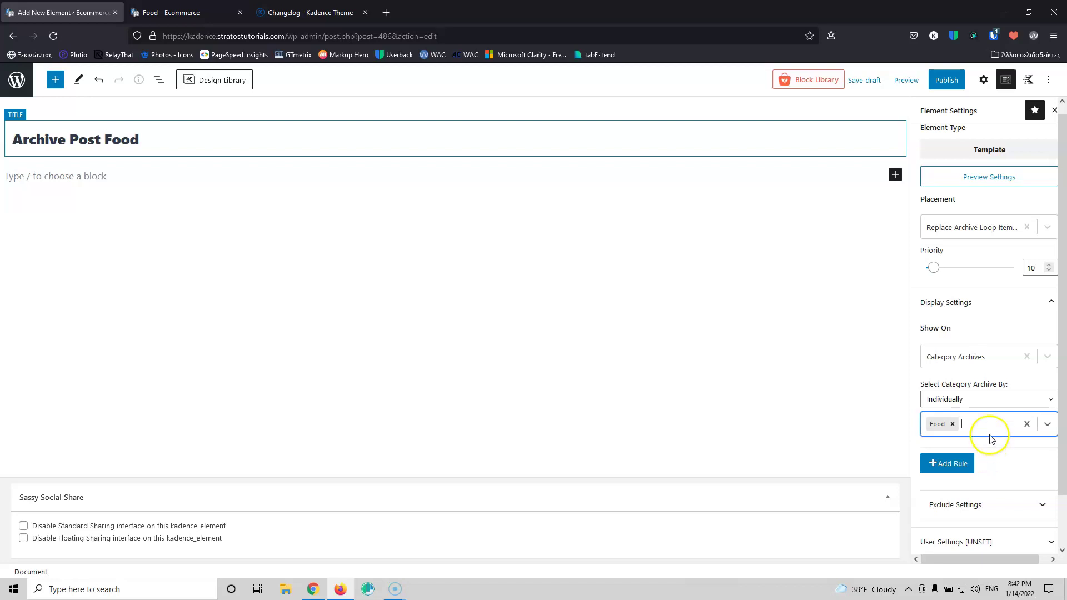
Publish the Archive Post Food element and reload the Food category page on the site to check it
click(947, 80)
click(950, 84)
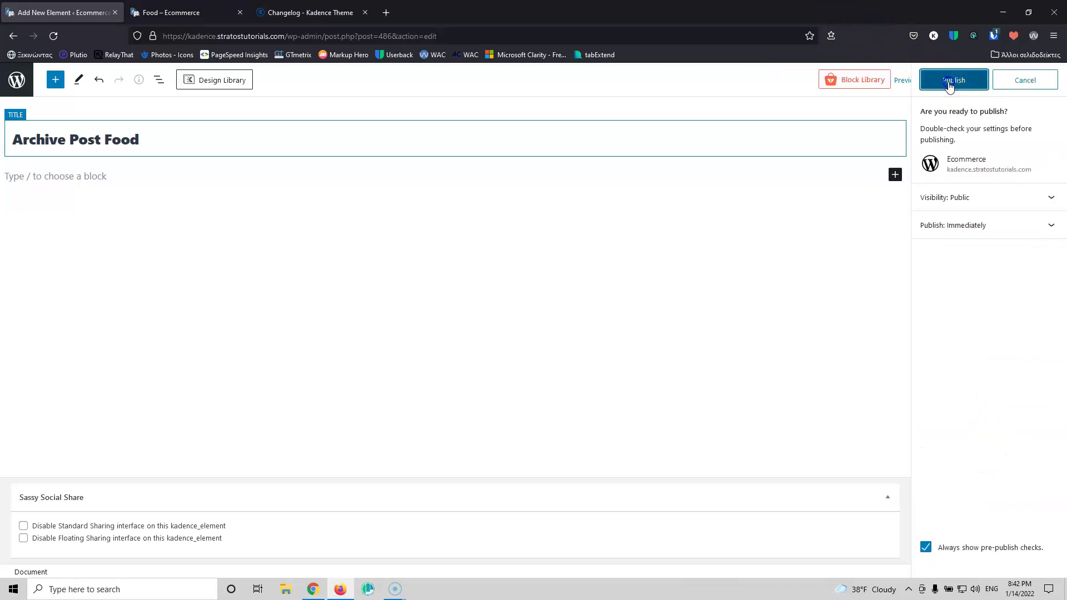
click(172, 13)
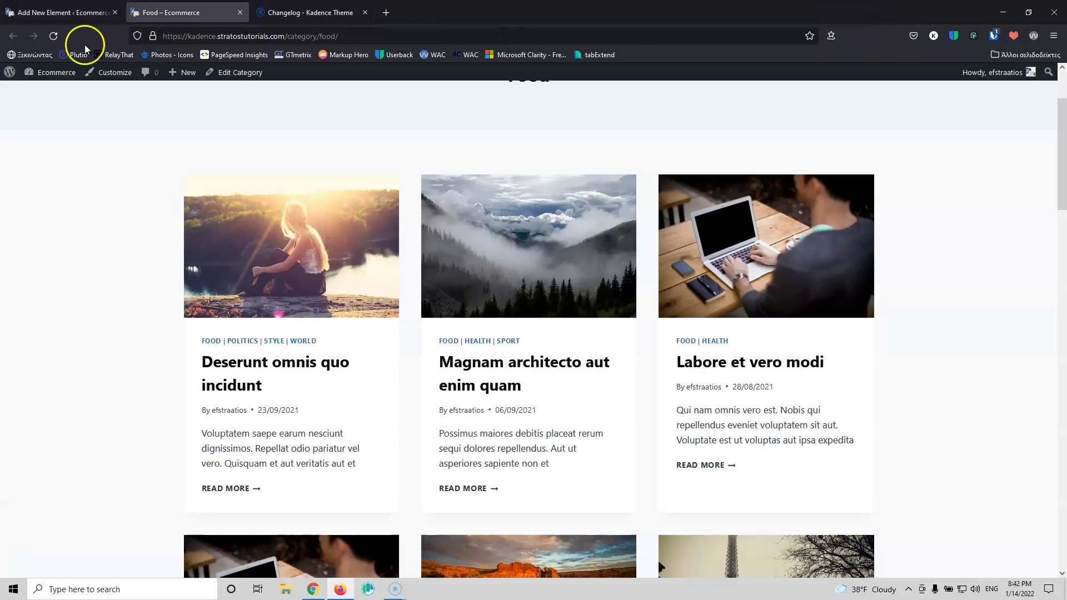
click(54, 36)
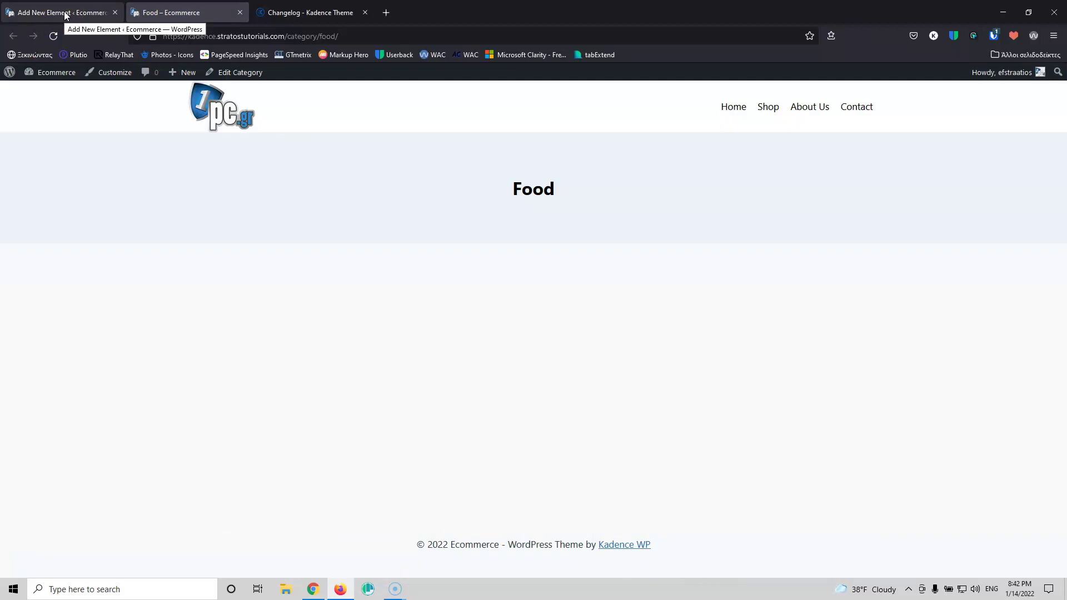
Return to the Archive Post Food element and insert a two-column Row Layout with a narrow first column and a wide second one
click(65, 15)
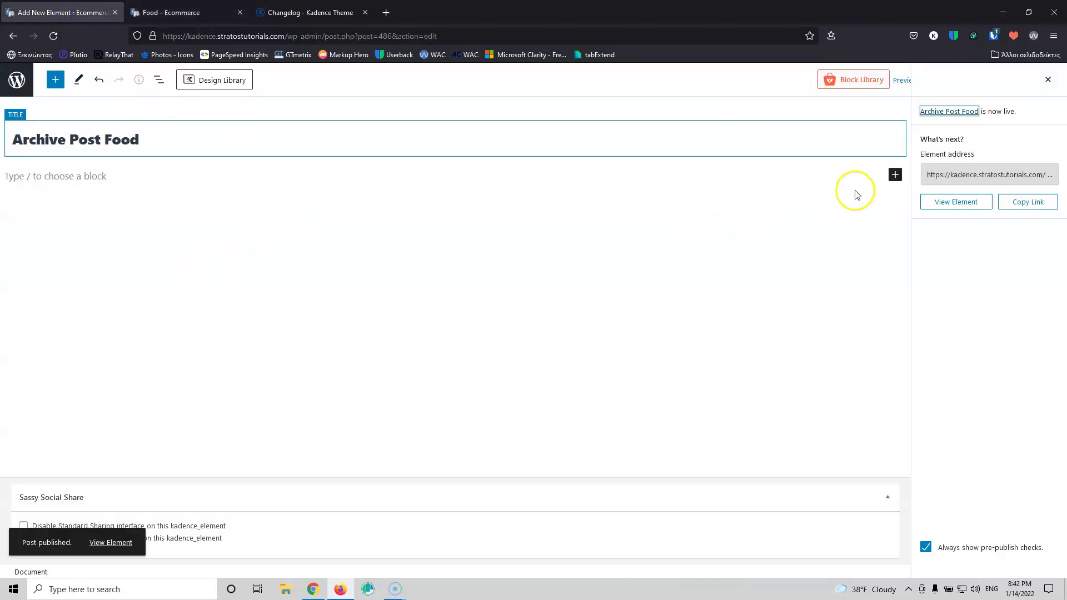
click(894, 175)
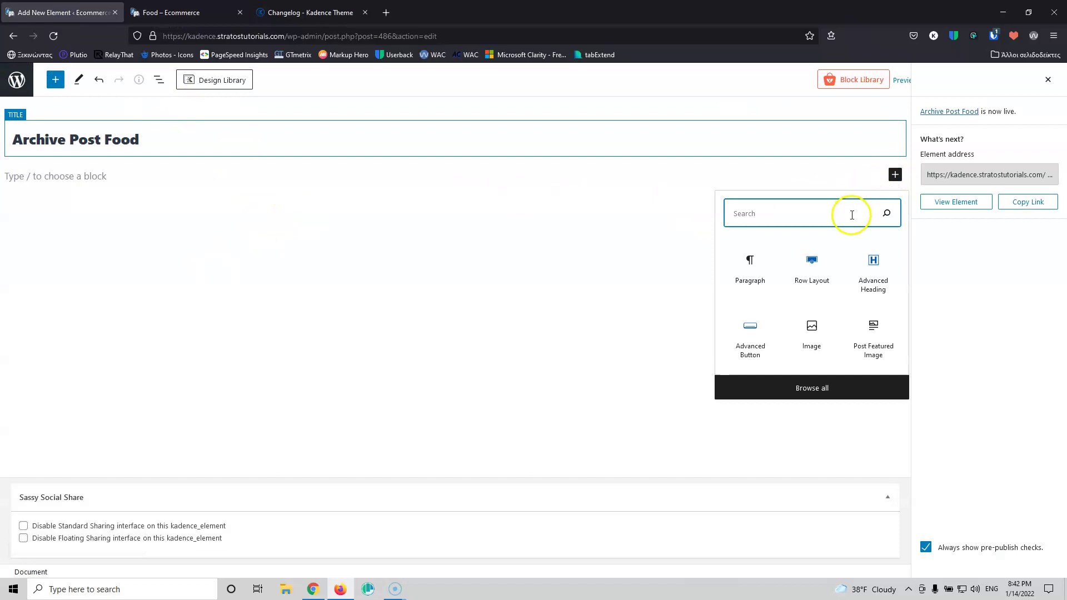
click(822, 267)
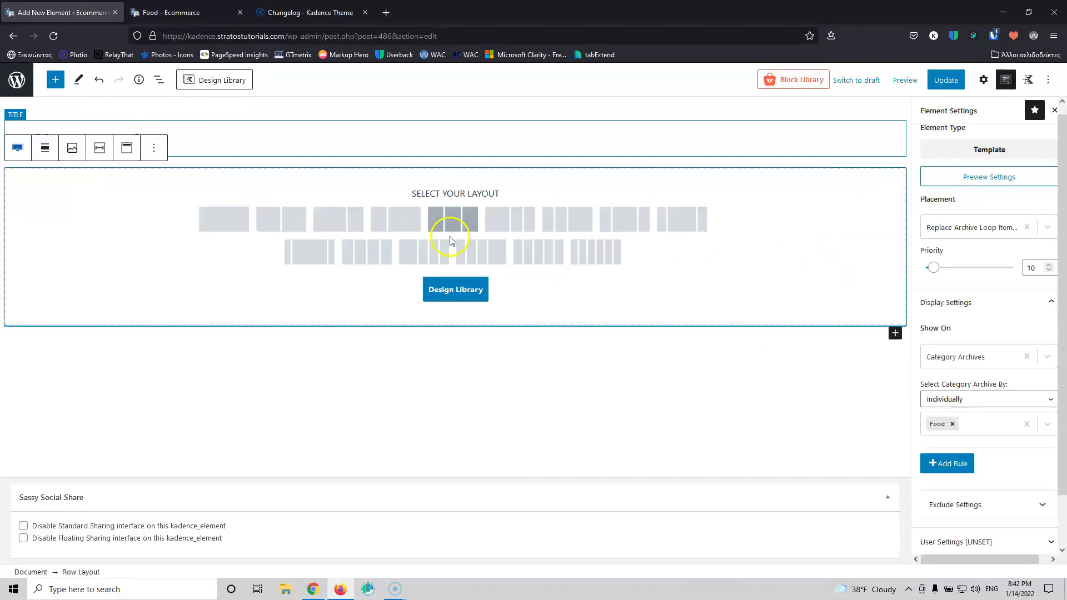
click(401, 223)
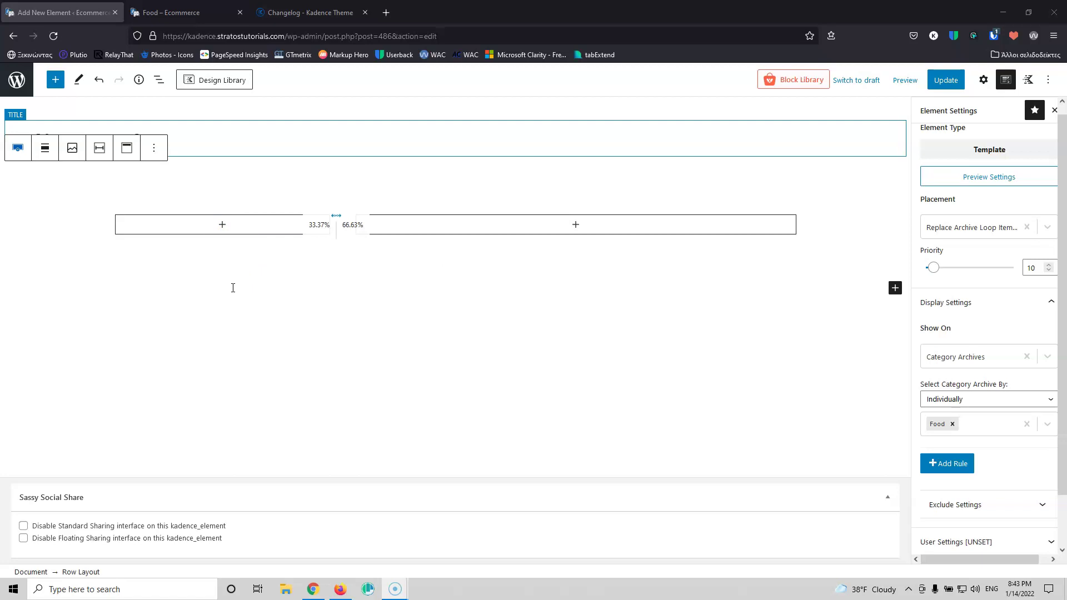
Enable a dynamic background image on the row's narrow section, using the post's Featured Image URL as its source
click(257, 229)
click(258, 229)
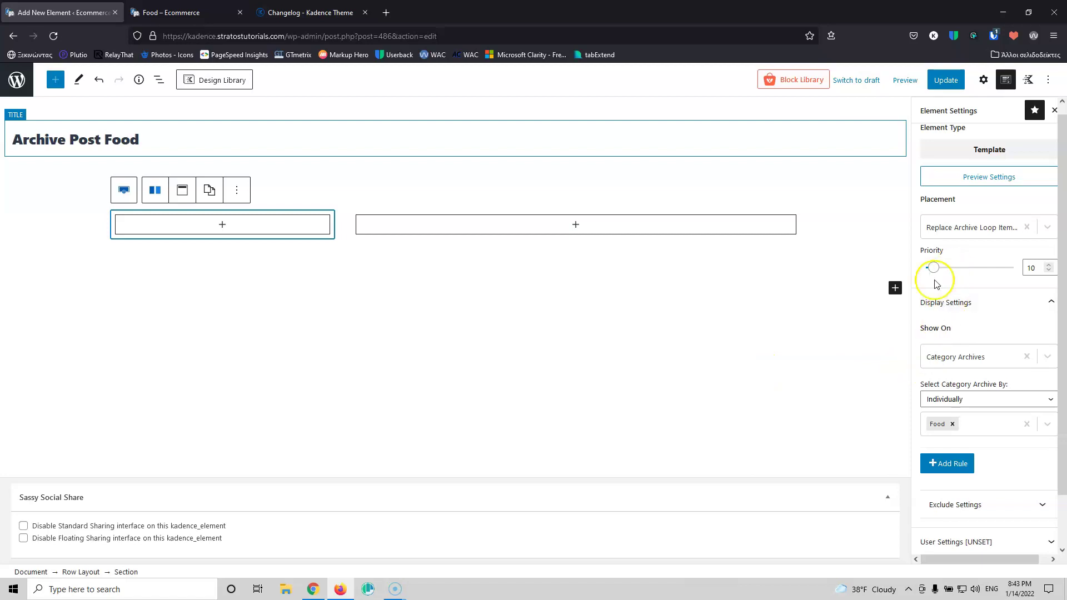
click(984, 84)
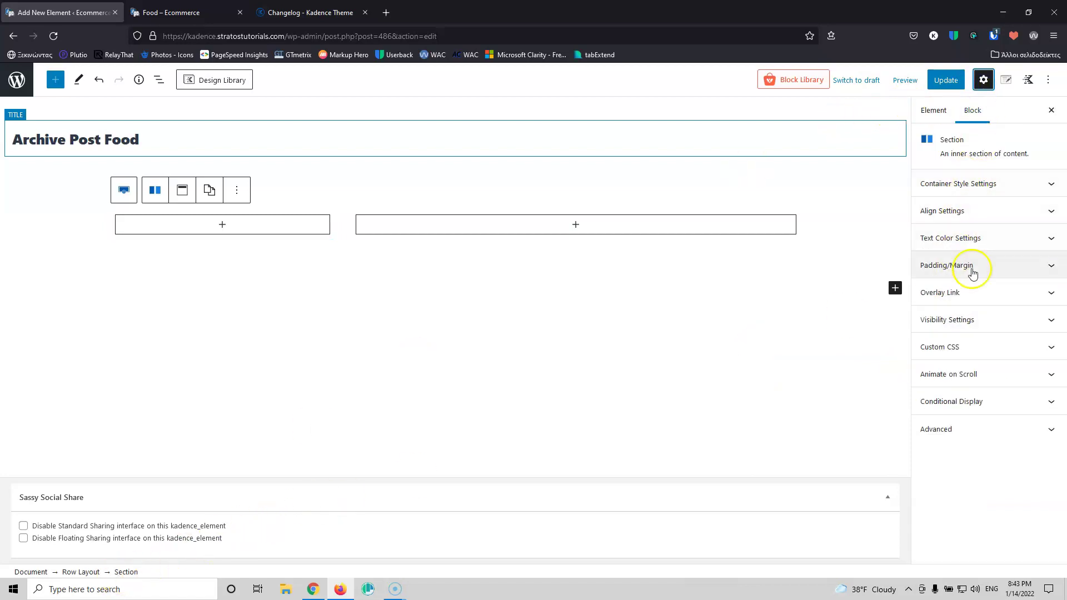
click(993, 186)
click(1041, 372)
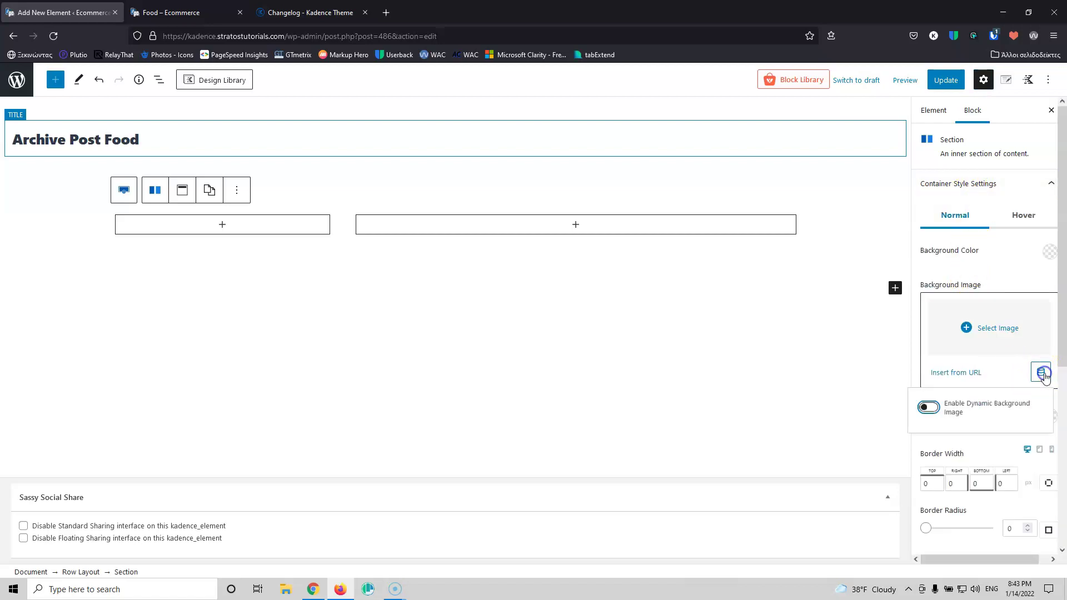
click(927, 413)
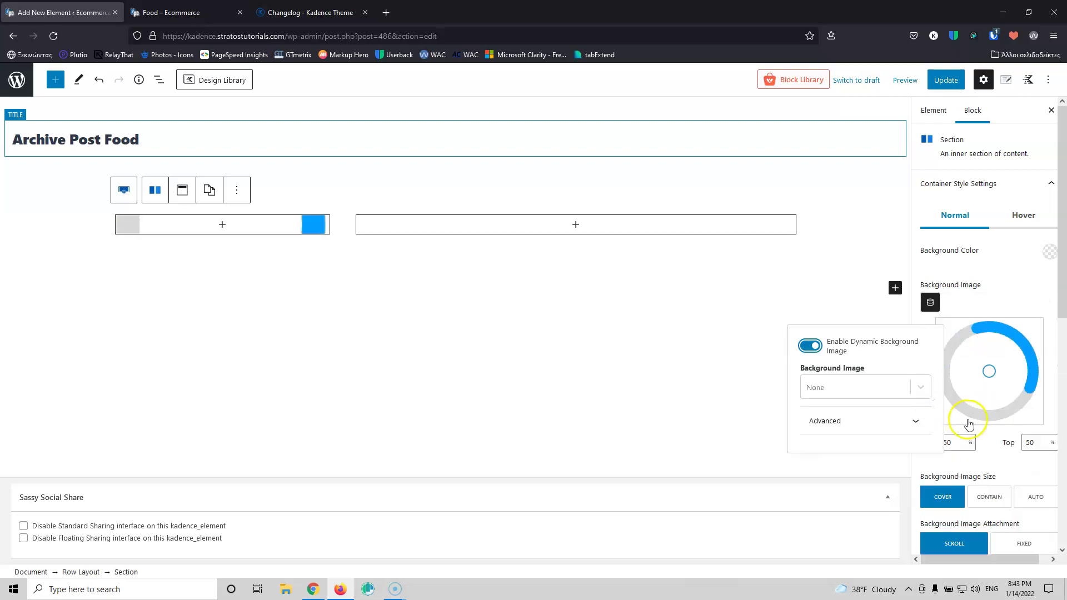
click(919, 388)
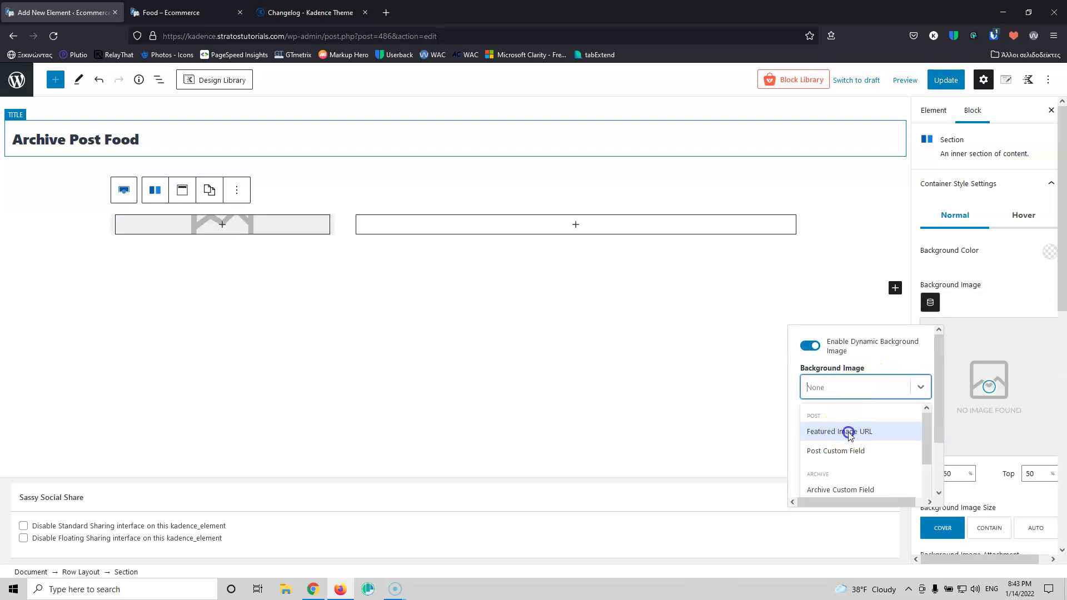
click(843, 429)
click(513, 438)
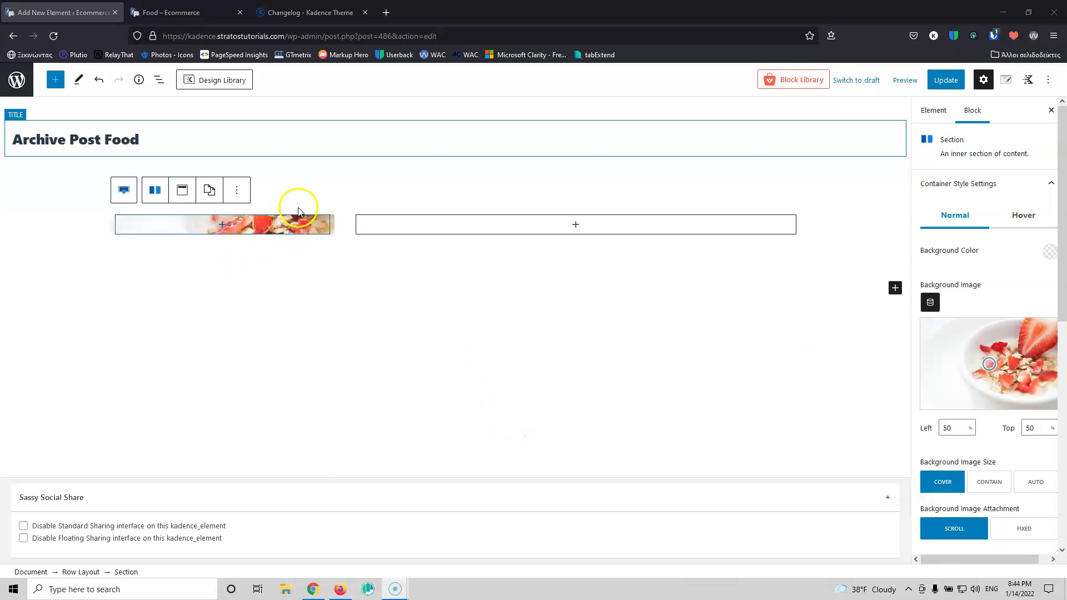
Update the element and reload the Food category page to check the featured image background
click(939, 82)
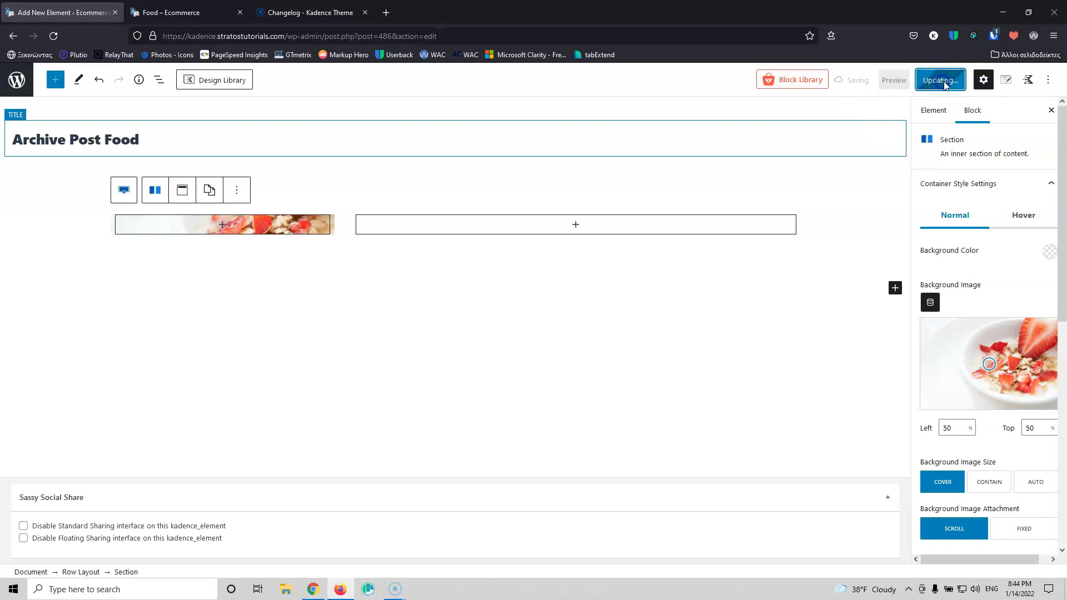
click(197, 17)
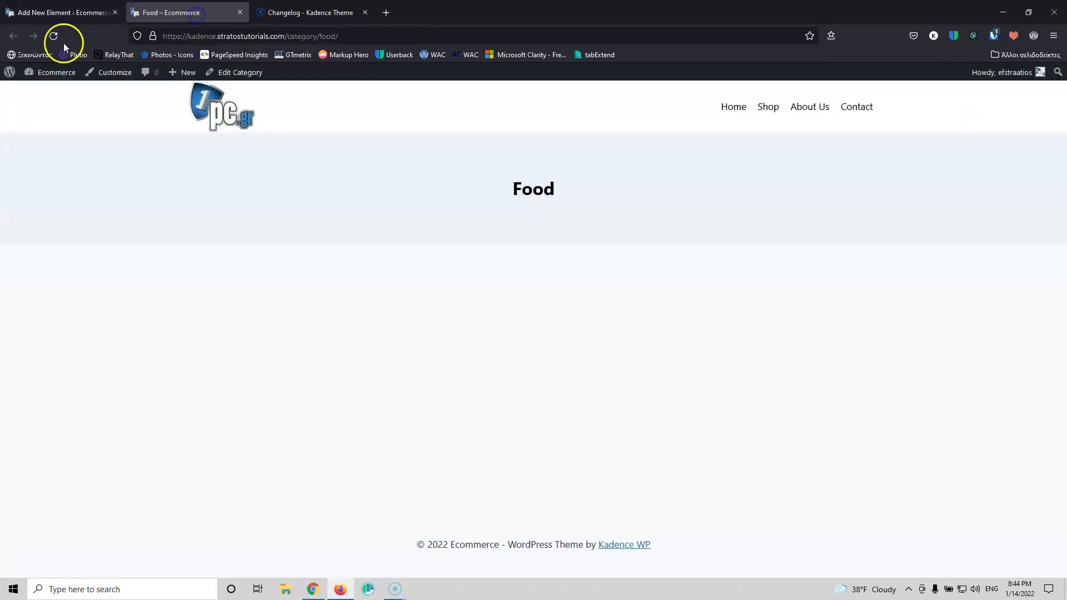
click(54, 39)
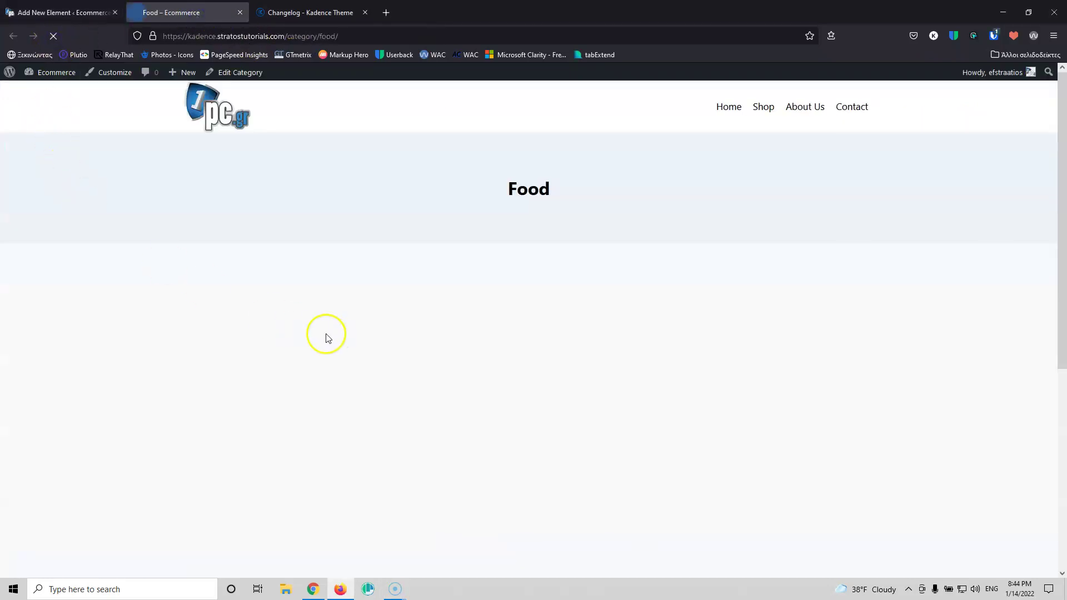
Set the narrow image section's top and bottom padding to 150 px in the element
click(55, 12)
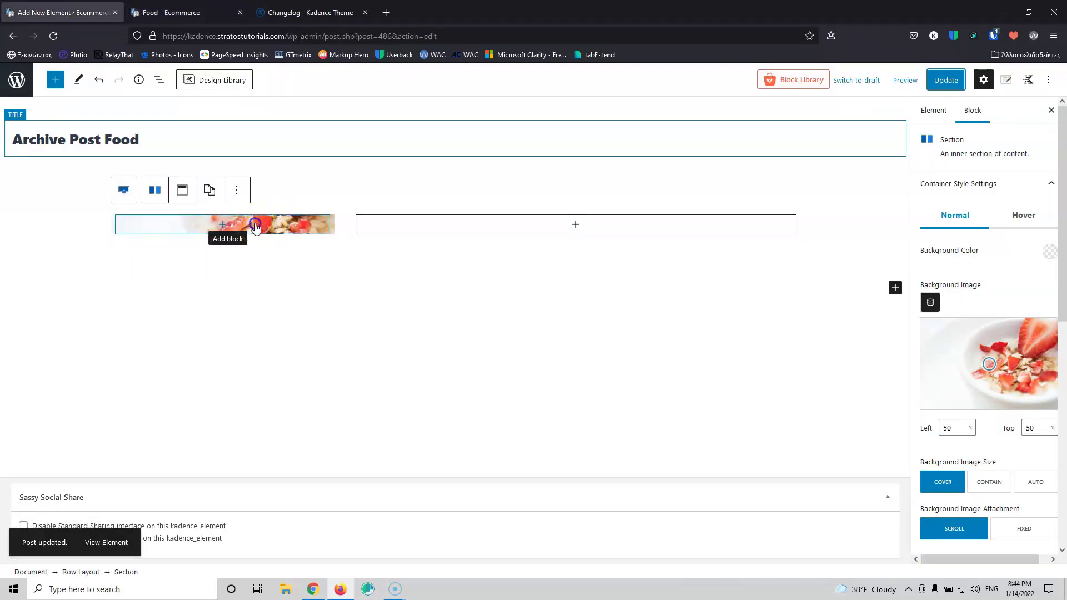
click(255, 226)
scroll(1025, 317, down, 4)
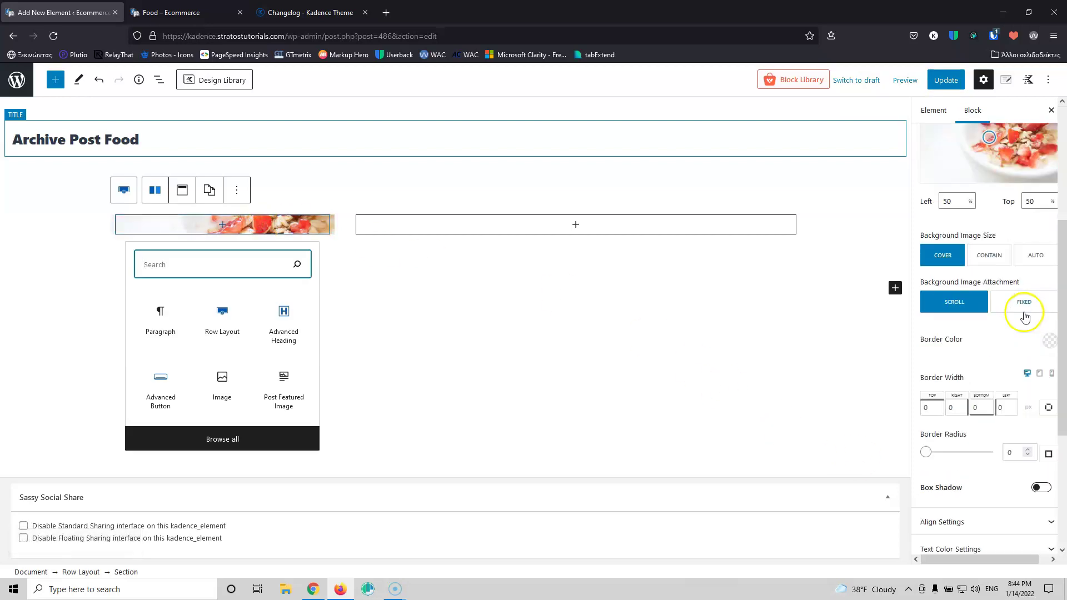
scroll(1024, 312, down, 4)
click(973, 364)
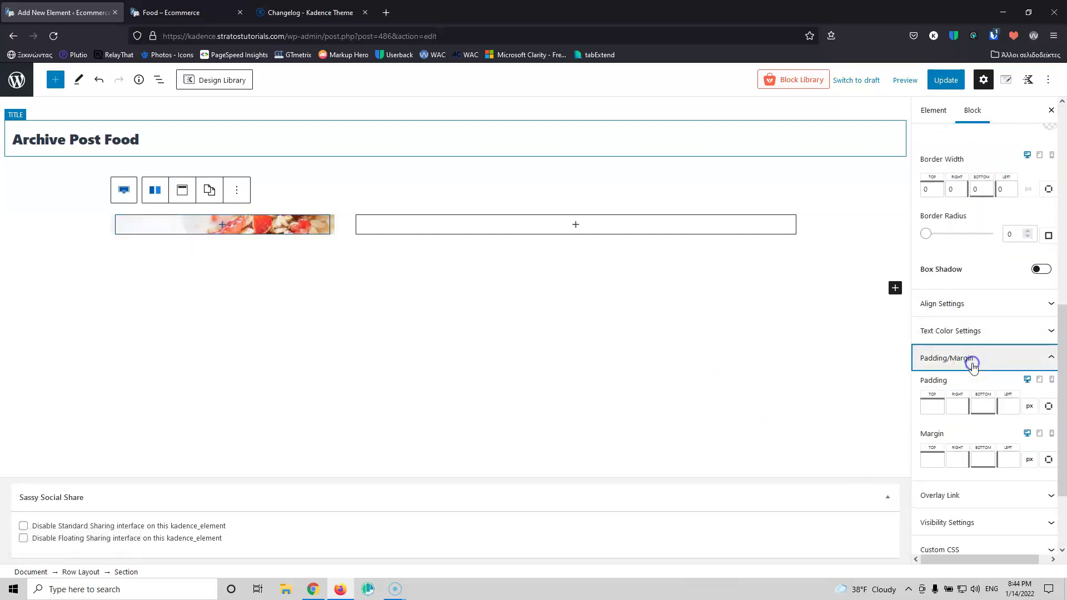
click(932, 406)
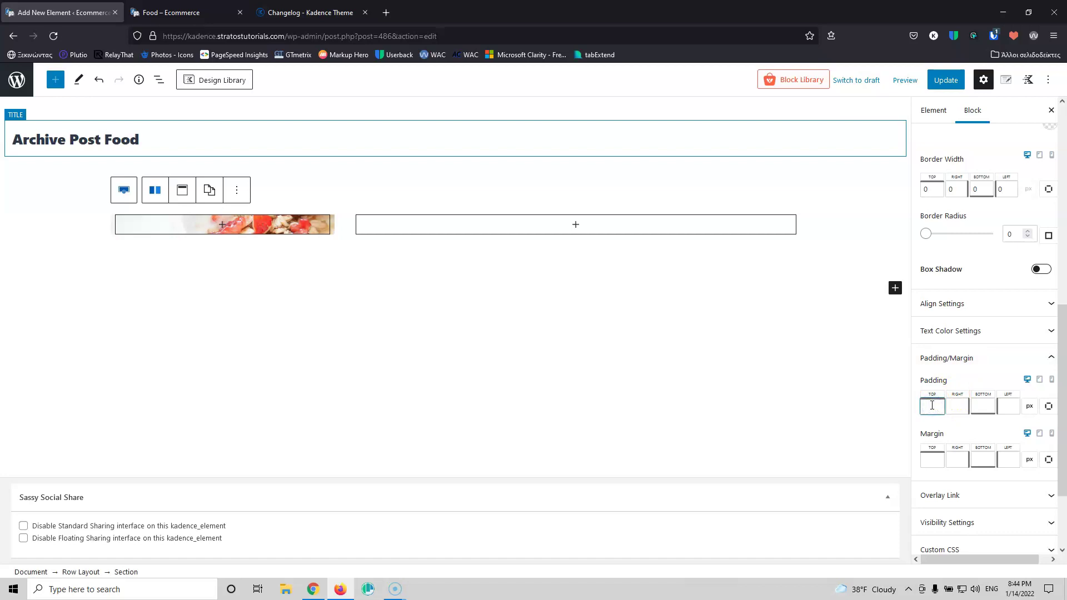
text(150150)
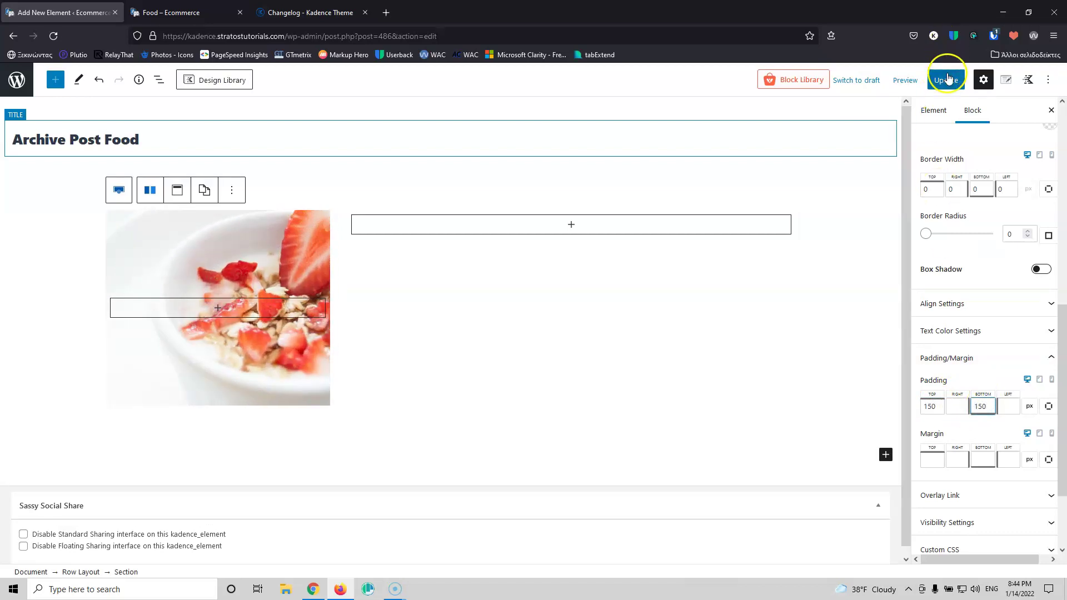
Update the element with the new padding and reload the Food category page to check the post images
click(948, 85)
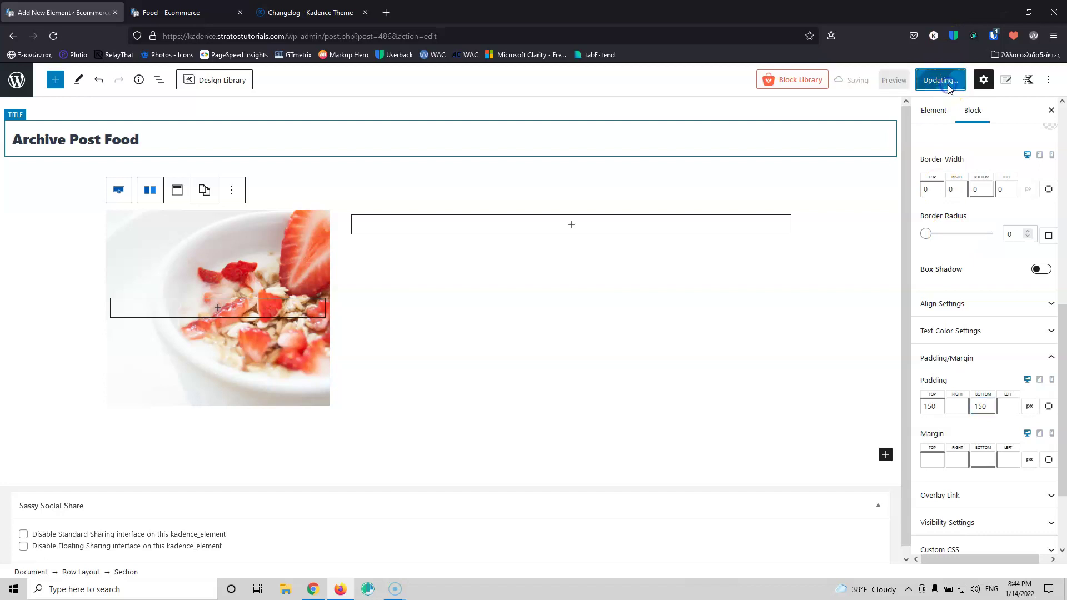
click(176, 13)
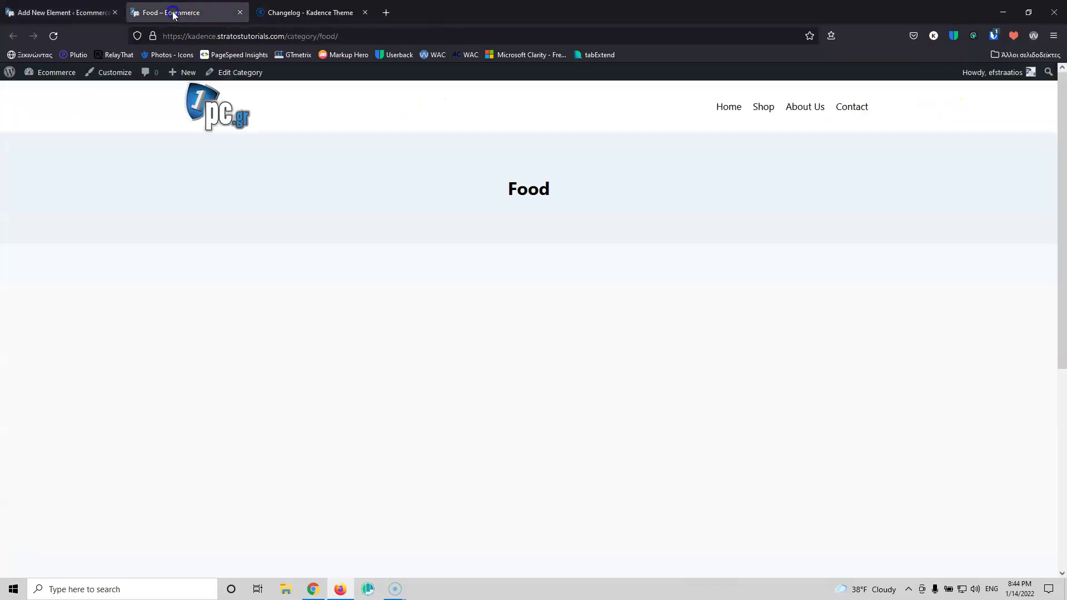
click(54, 37)
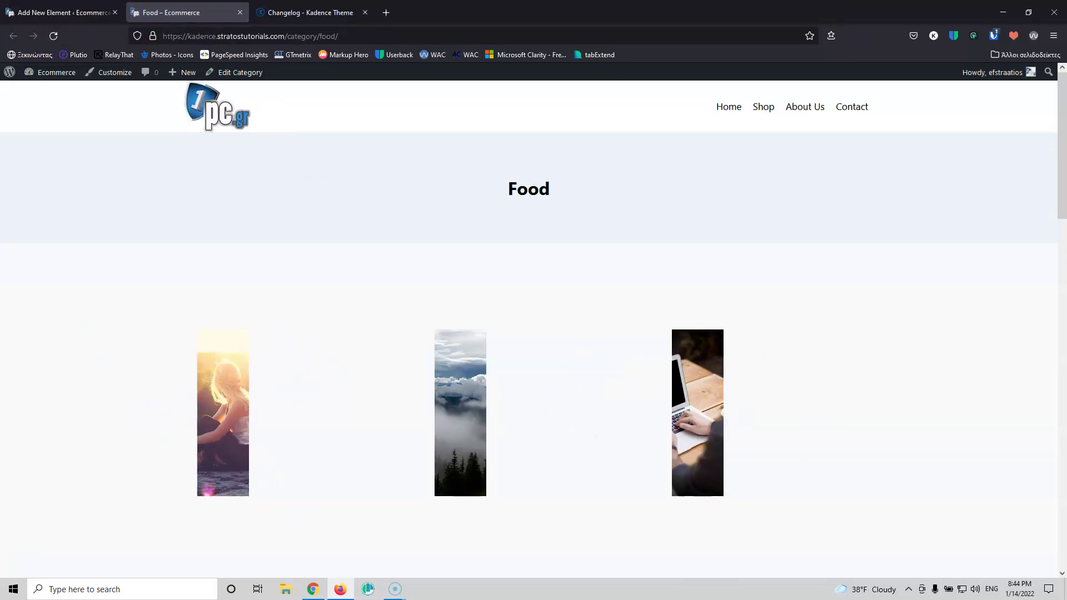
Back in the element, set the wide section's vertical alignment to Align Middle
click(81, 14)
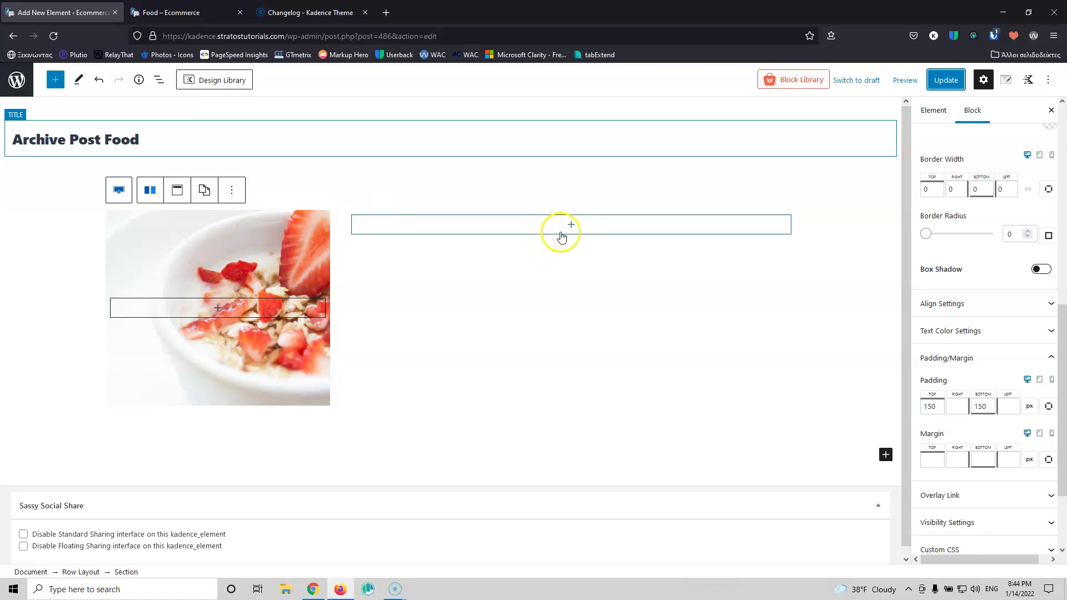
click(476, 269)
click(432, 186)
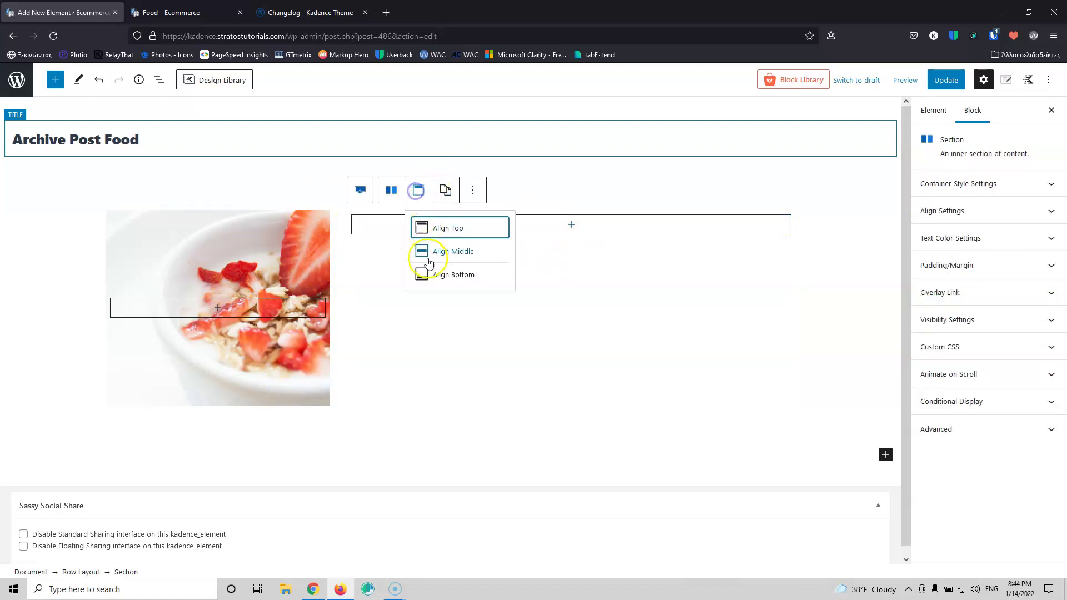
click(453, 253)
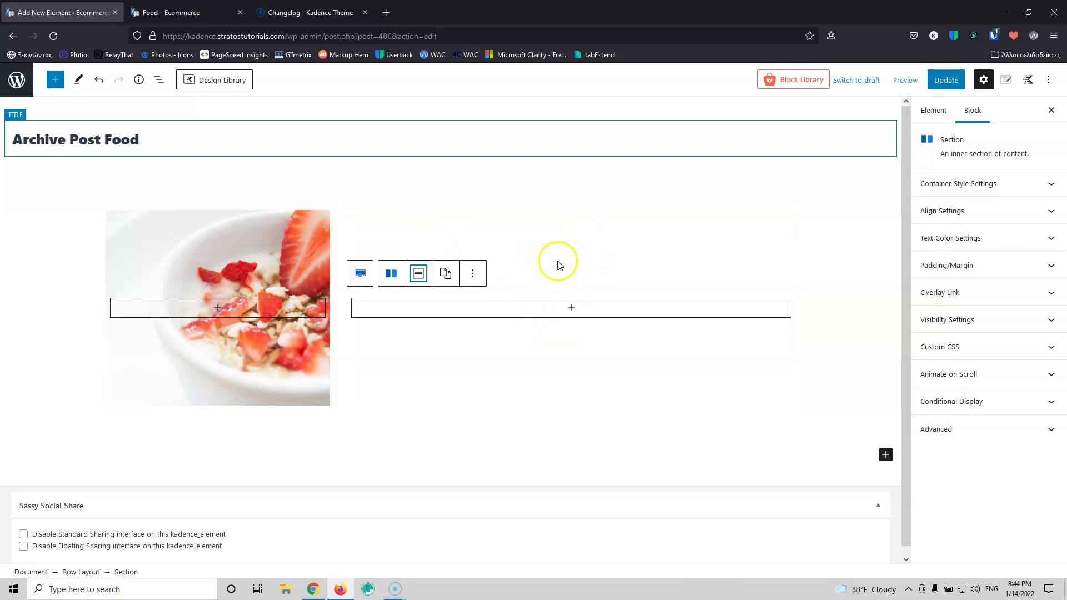
Add an Advanced Heading with the current post's dynamic Post Title to the wide section, then update the element and check the Food page
click(572, 308)
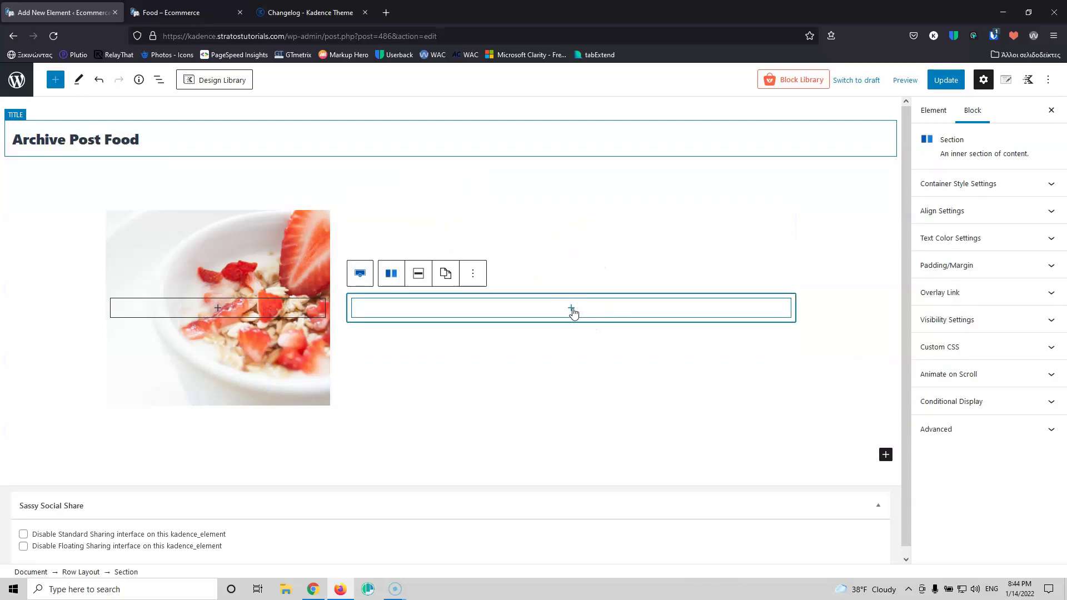
click(571, 308)
click(634, 402)
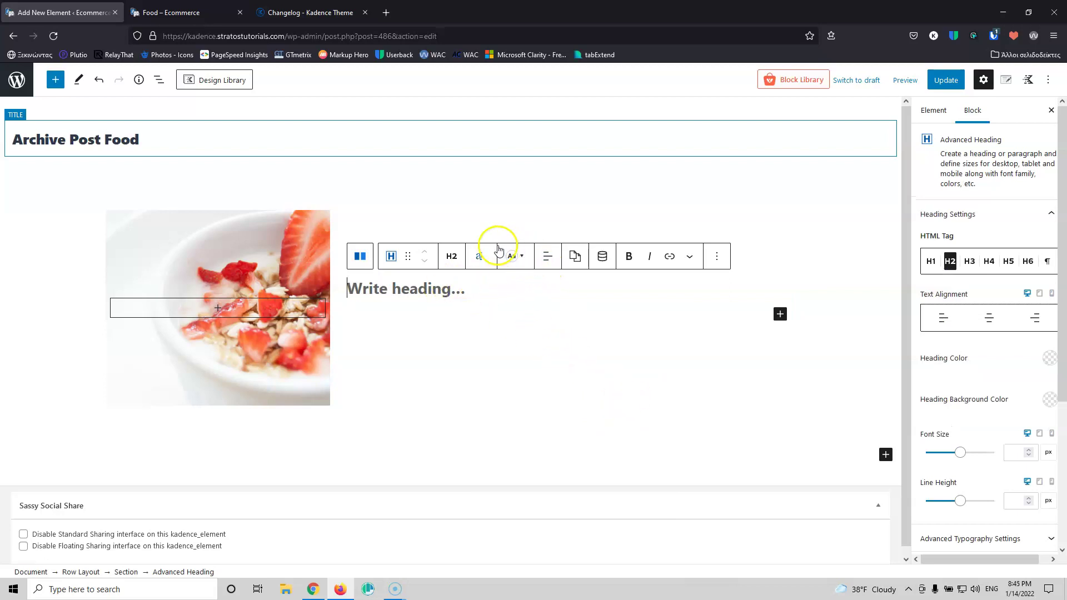
click(606, 260)
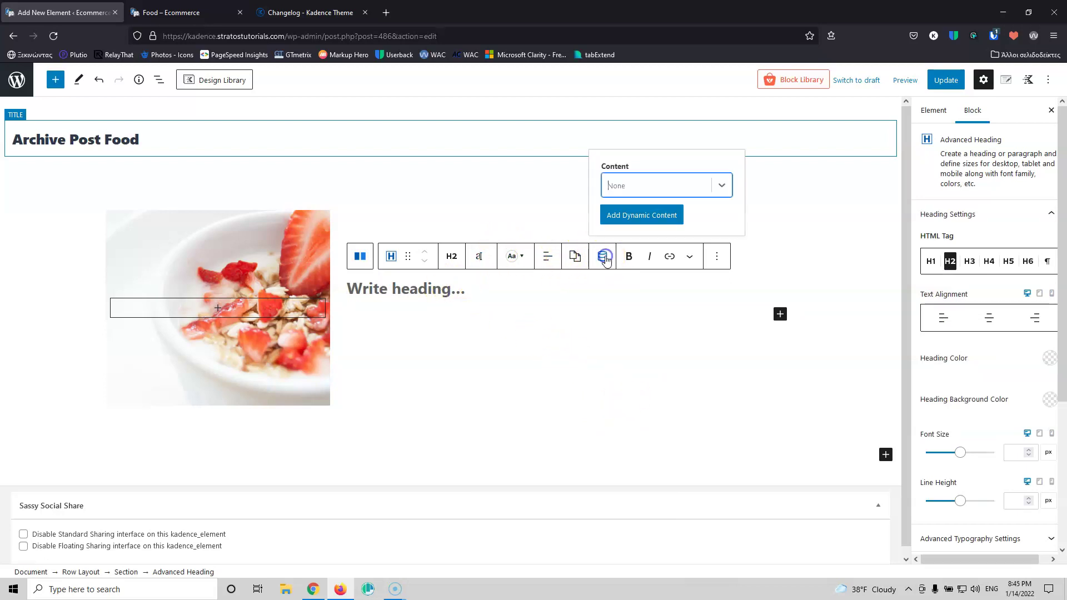
click(647, 191)
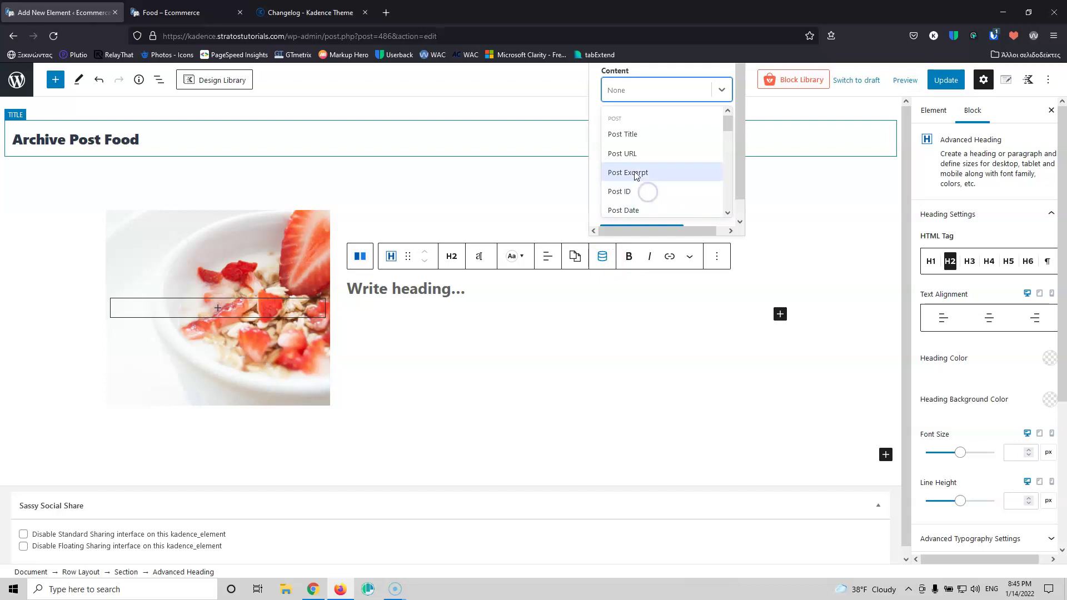
click(631, 134)
click(659, 217)
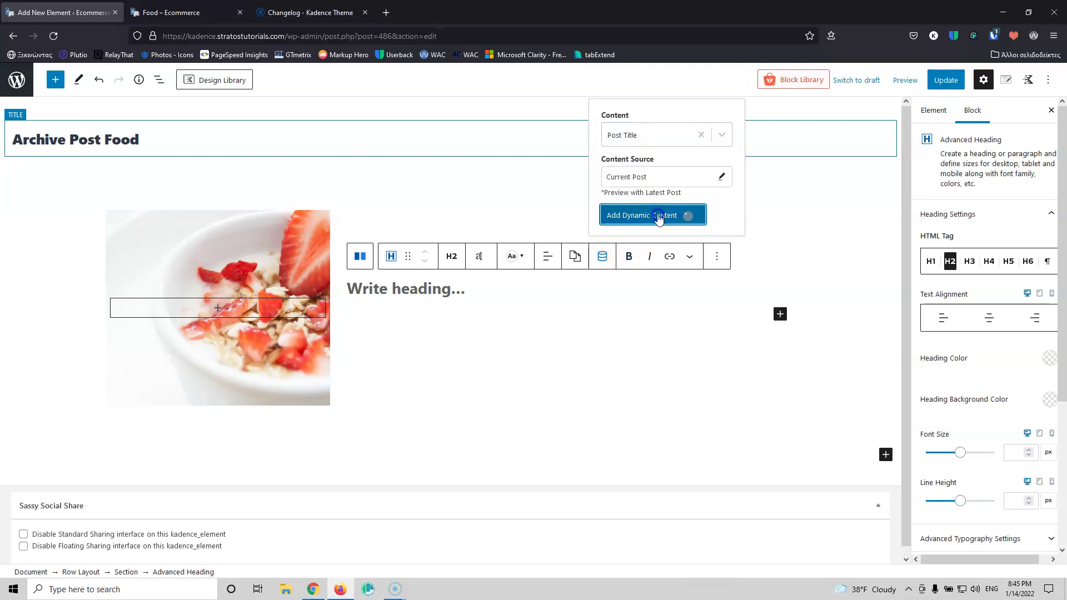
click(954, 81)
click(214, 11)
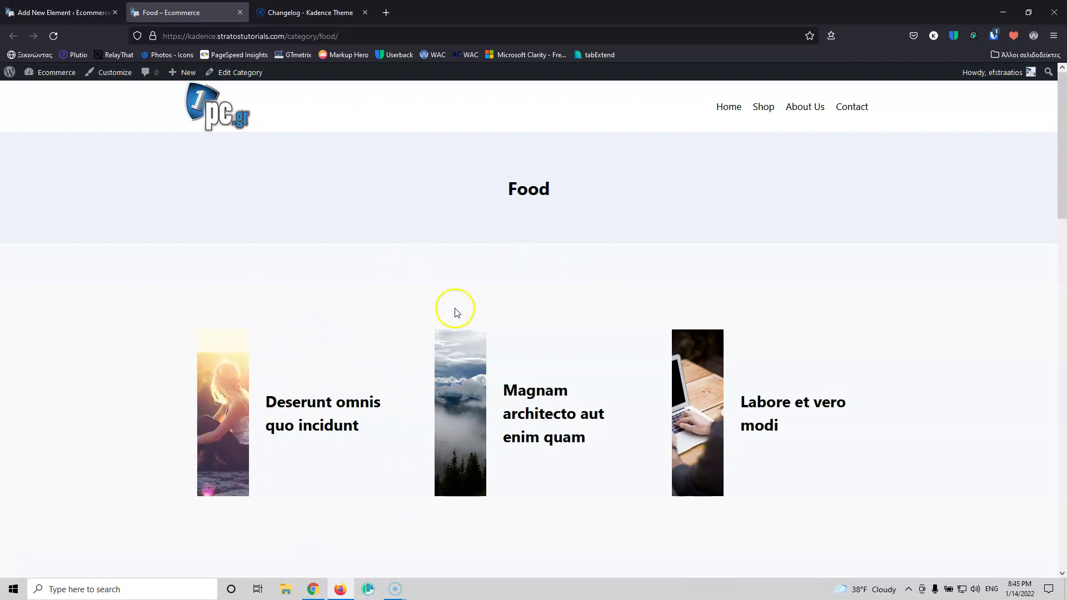
Open the theme customizer for the Food page in a new tab and go to the Blog Posts Archive Layout settings
middle_click(114, 72)
click(312, 17)
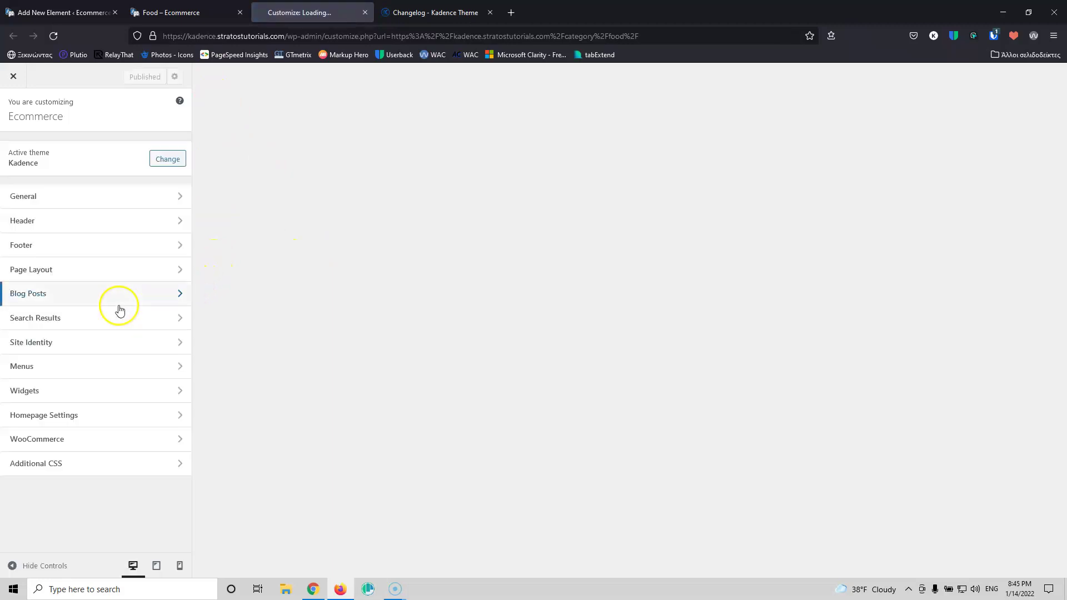
click(109, 278)
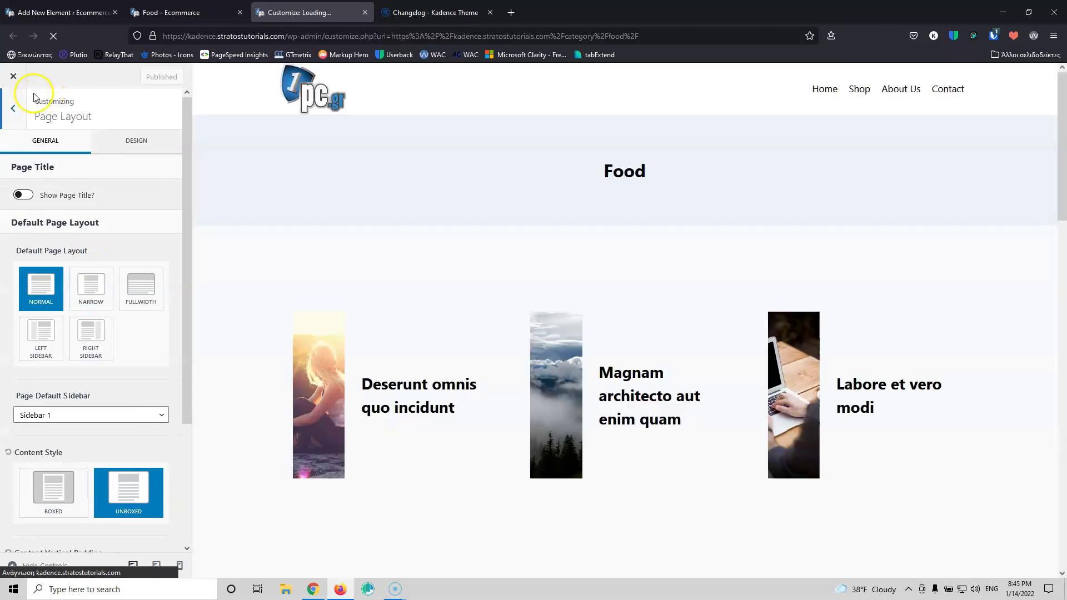
click(12, 103)
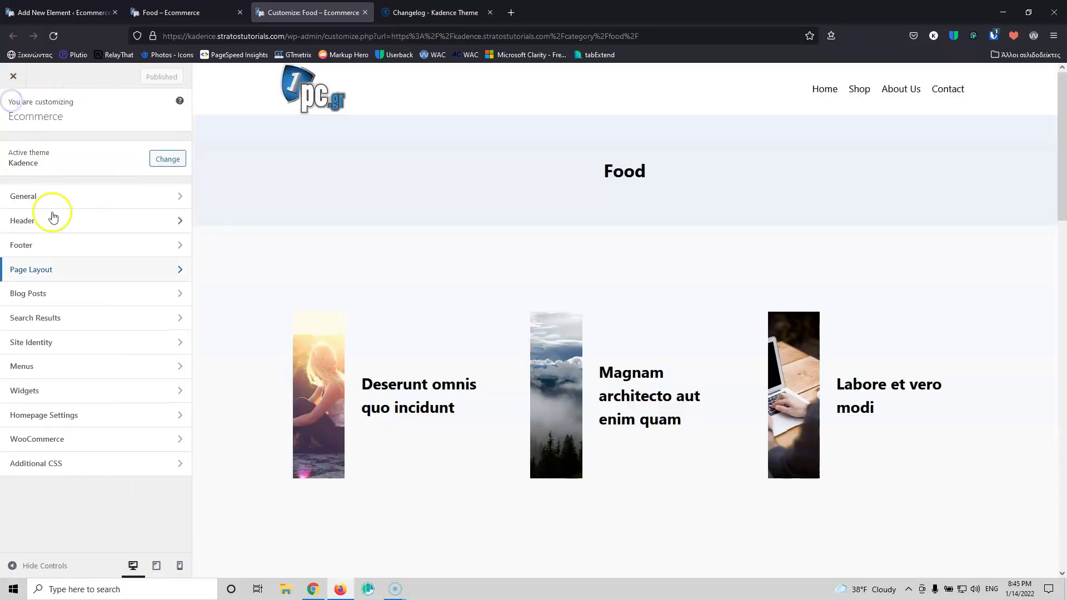
click(61, 294)
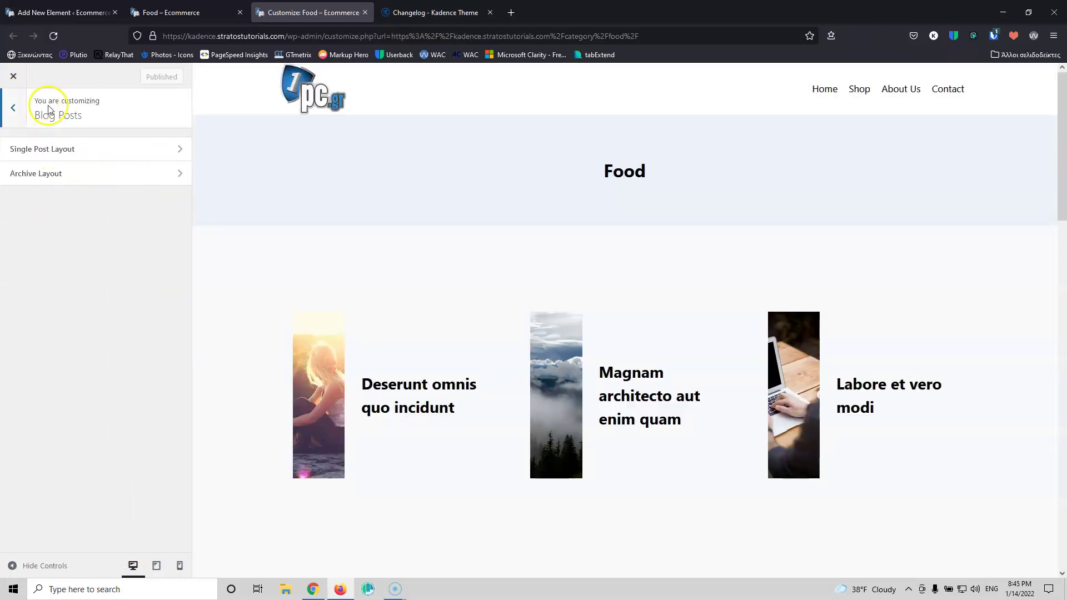
click(81, 174)
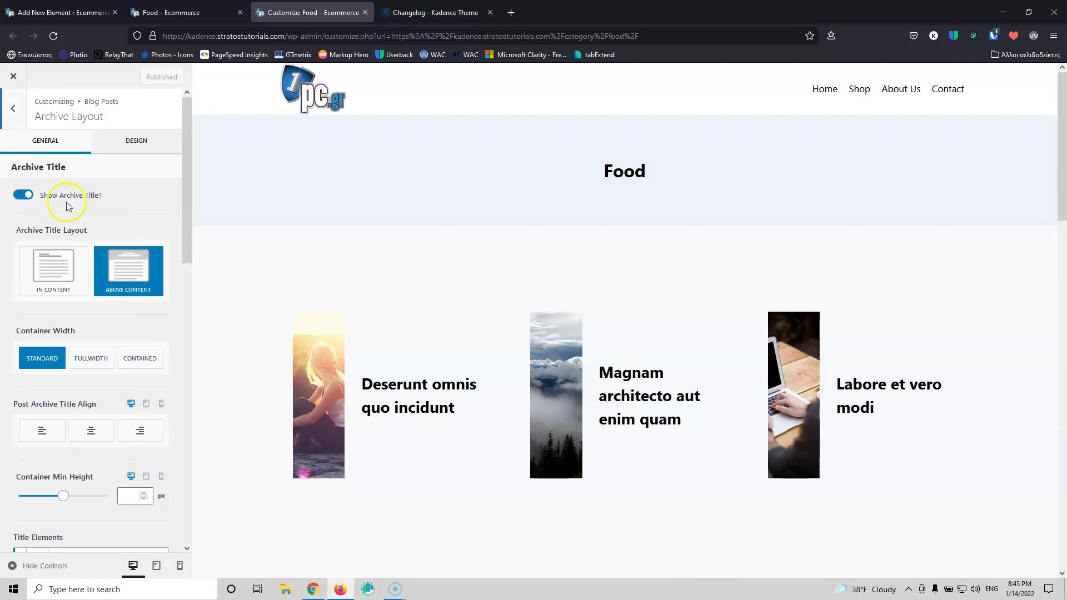
Turn off the archive title and set the post archive columns to 1
click(24, 196)
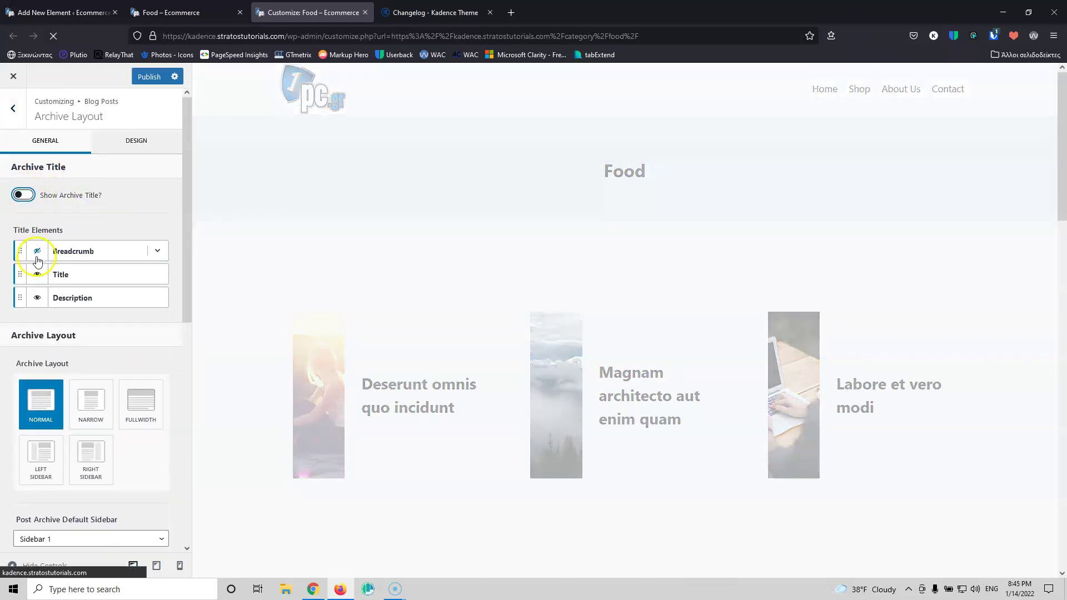
scroll(99, 315, down, 3)
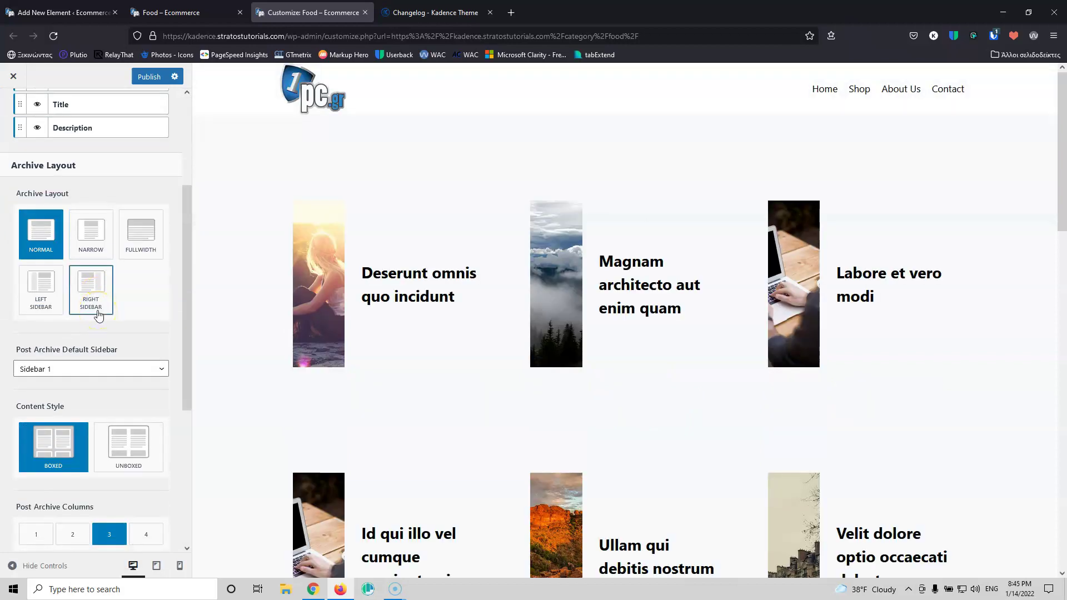
scroll(99, 316, down, 2)
click(35, 420)
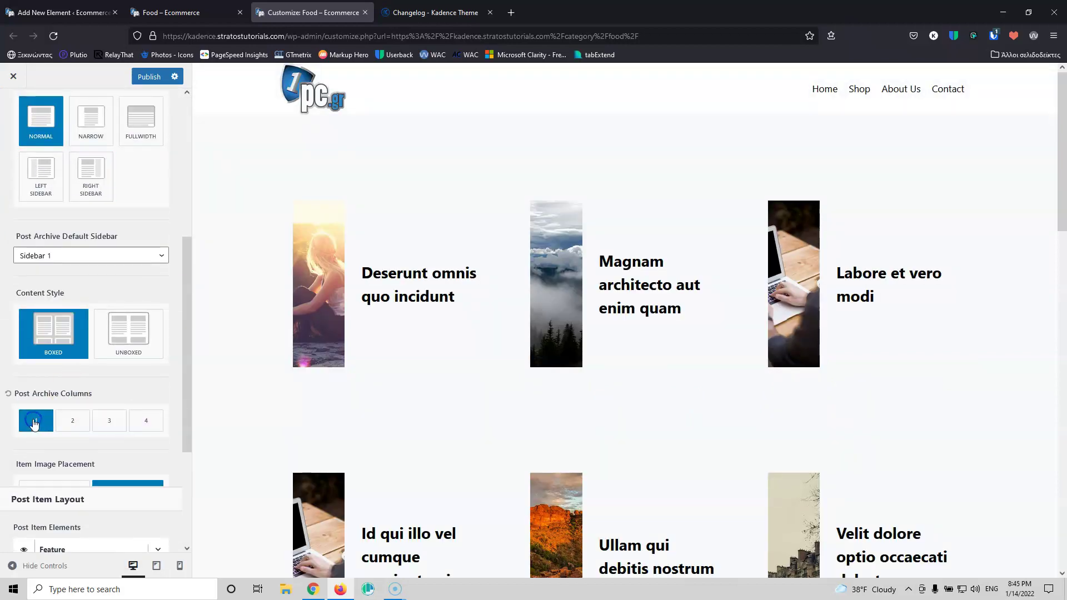
Publish the archive layout changes and reload the Food category page to check the single-column posts
click(148, 80)
click(191, 12)
click(54, 36)
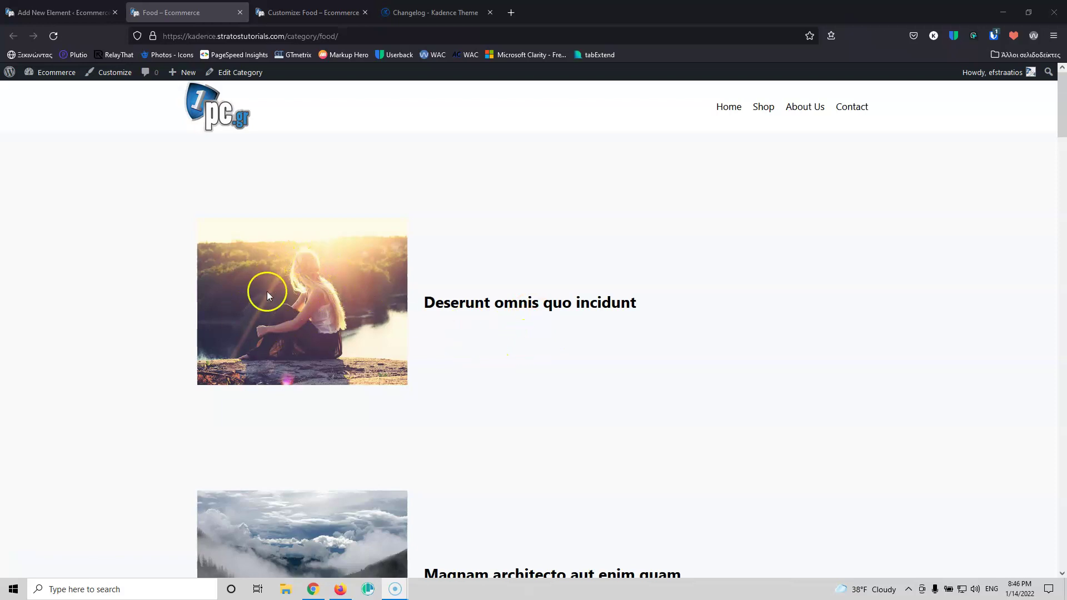
Back in the Archive Post Food element, turn off the dynamic background image of the narrow section beside the heading
click(67, 11)
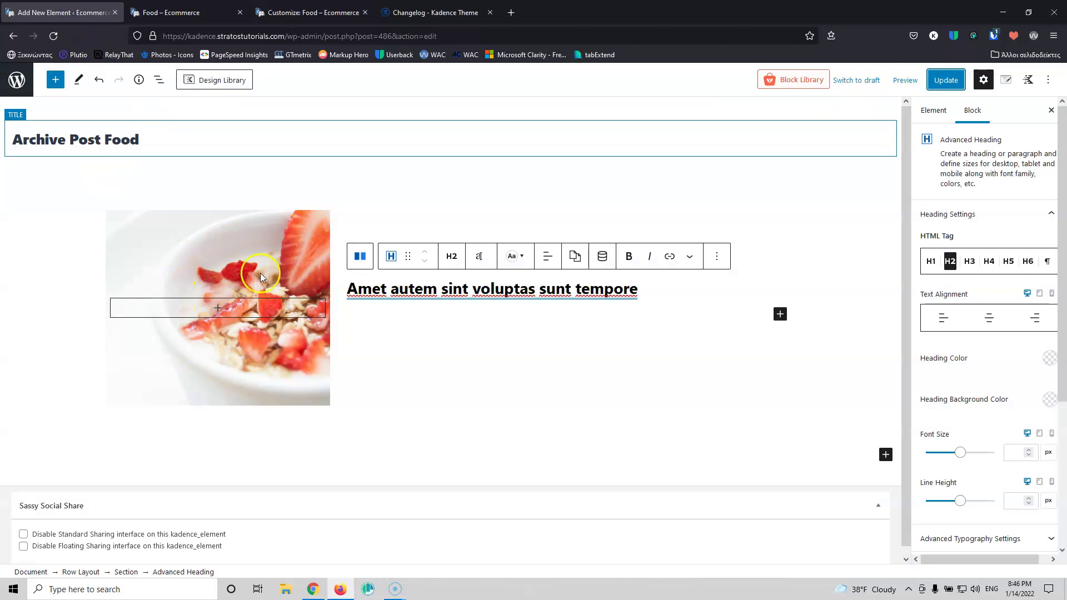
click(264, 248)
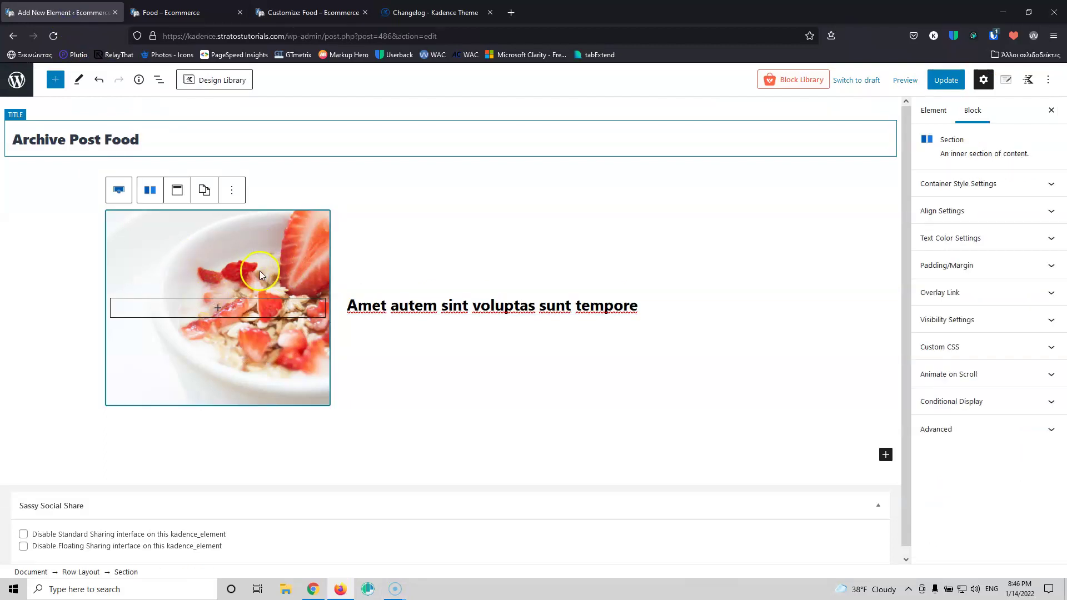
click(172, 12)
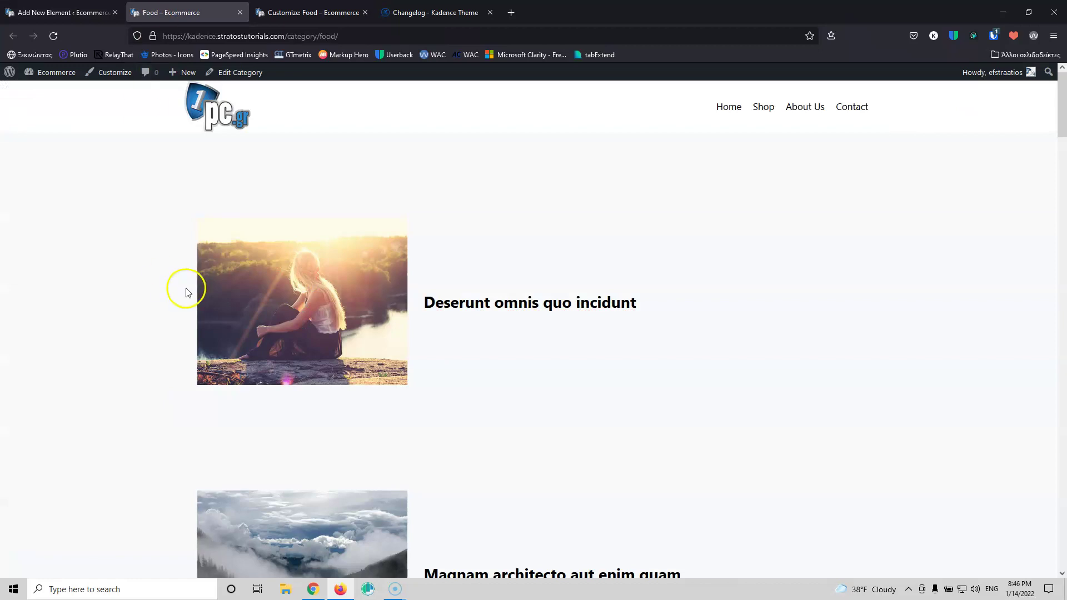
click(80, 13)
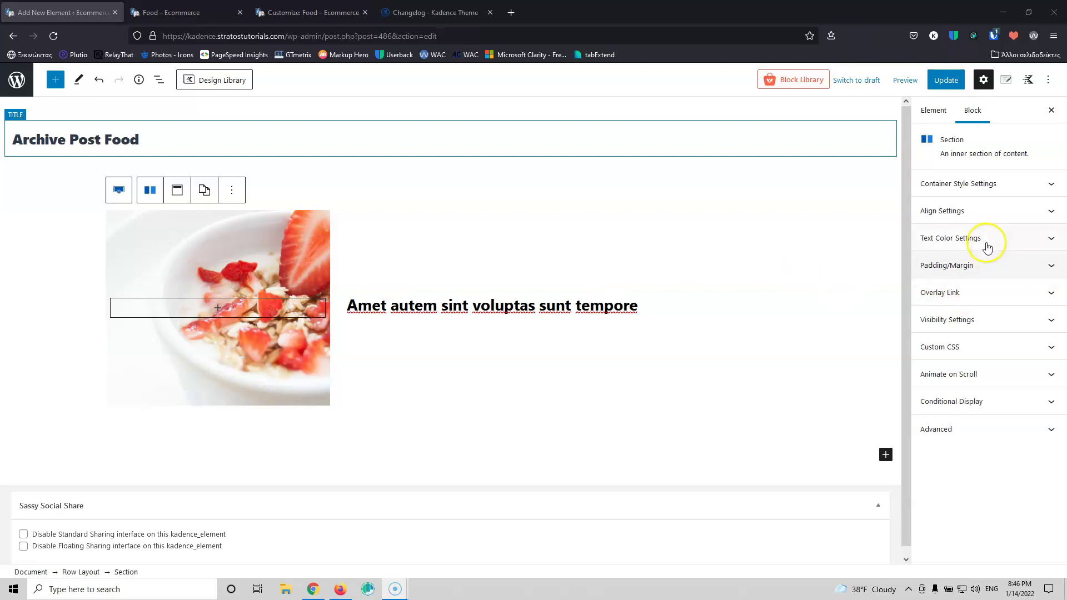
click(998, 192)
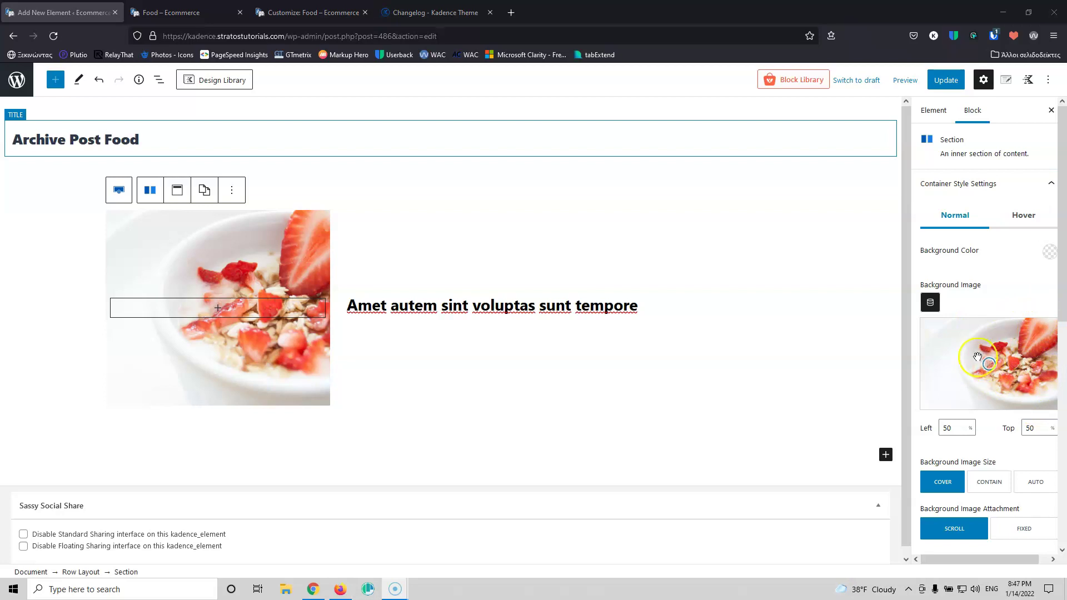
click(930, 302)
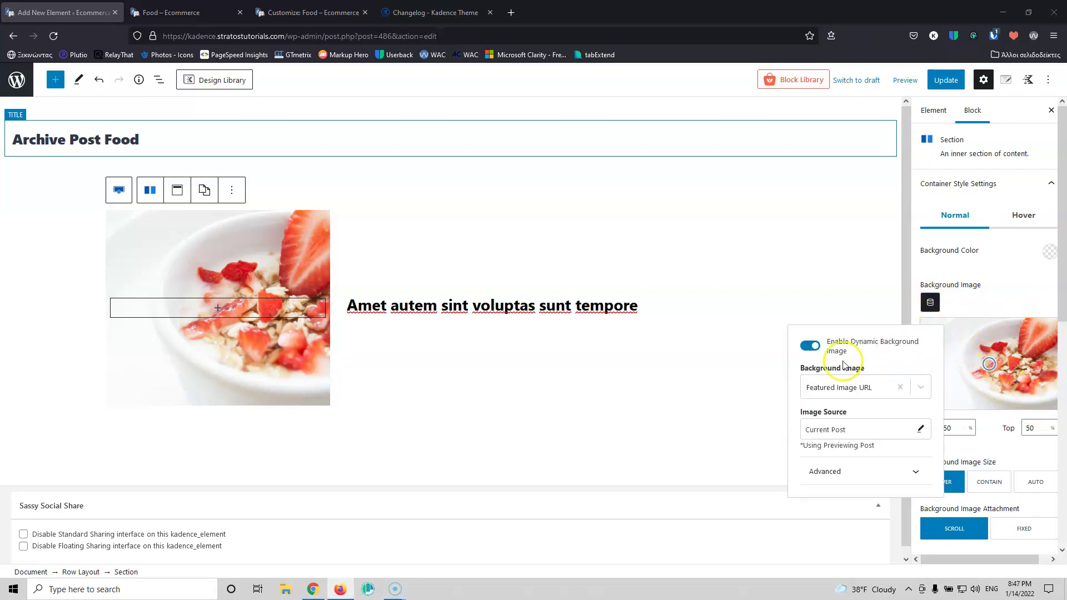
click(809, 348)
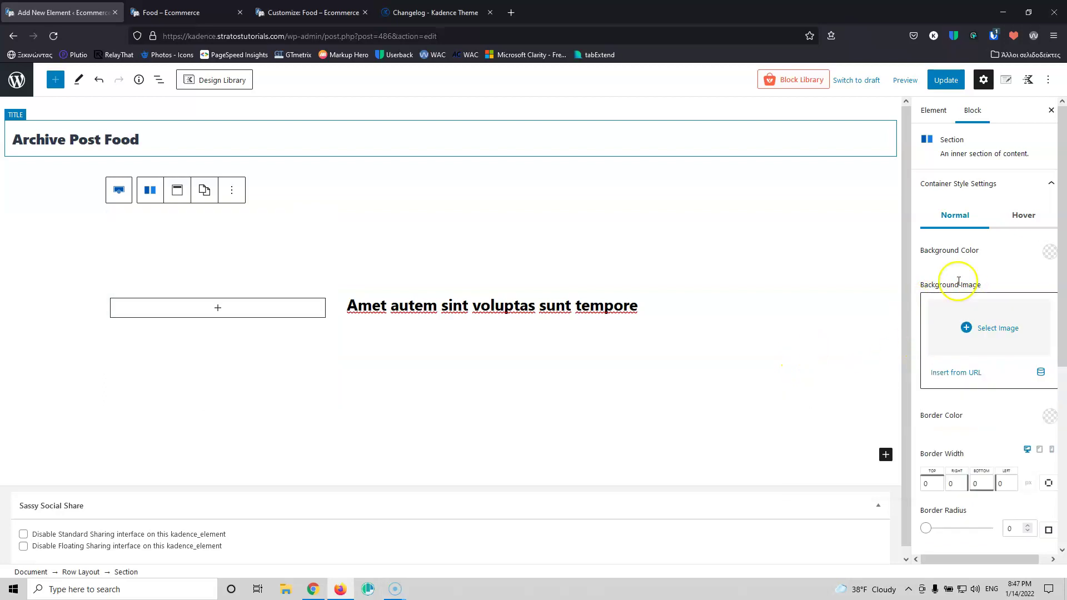
Set the narrow section's top and bottom padding to 0 px
scroll(972, 445, down, 5)
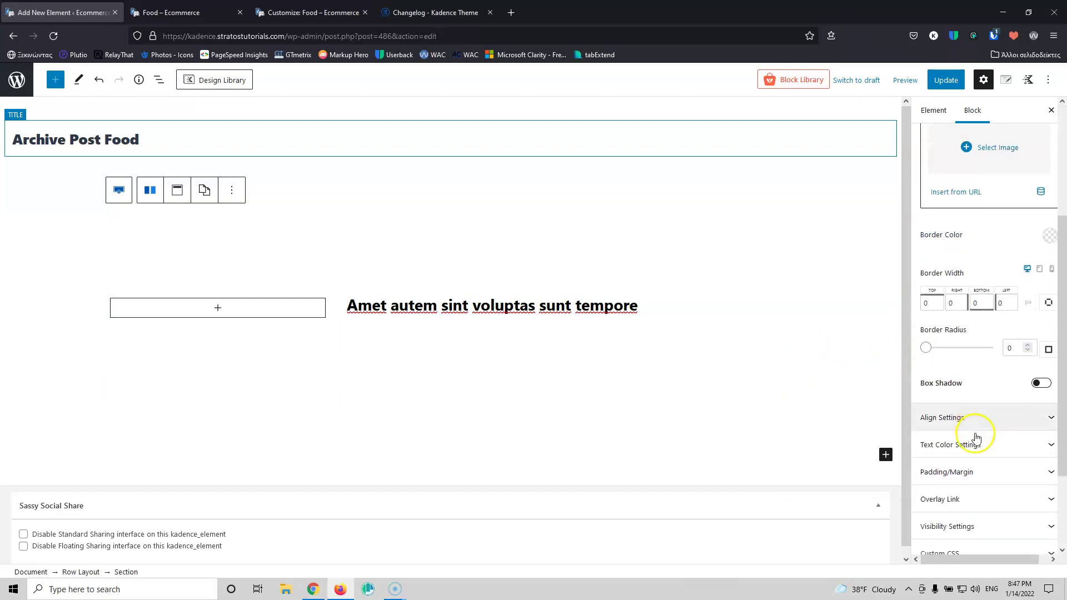
click(960, 369)
double_click(932, 418)
text(0)
double_click(982, 418)
text(0)
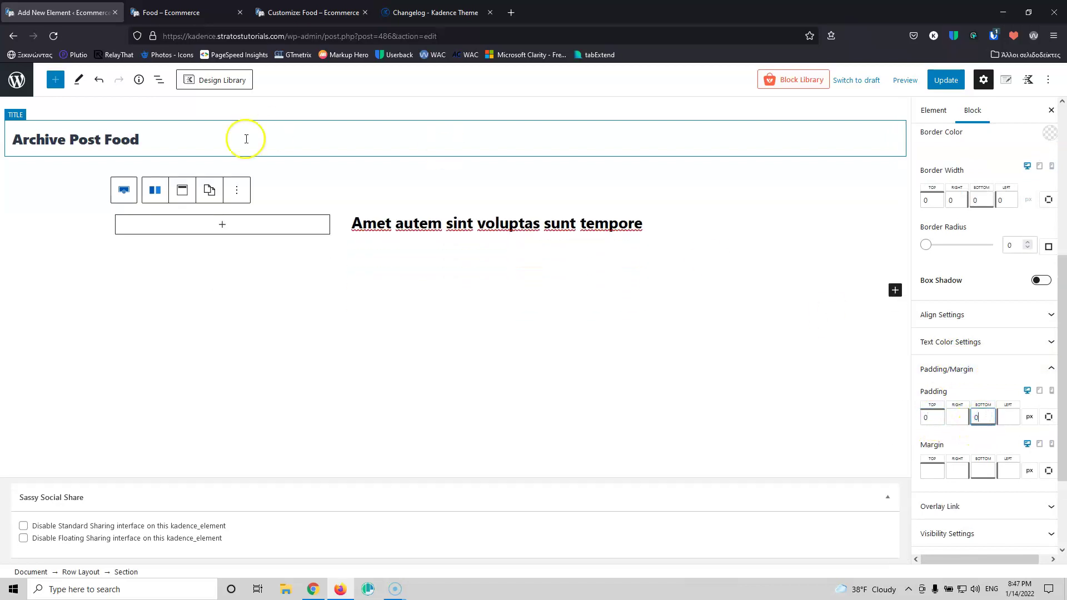
Browse all blocks and add a Post Featured Image block to the empty narrow section
click(225, 225)
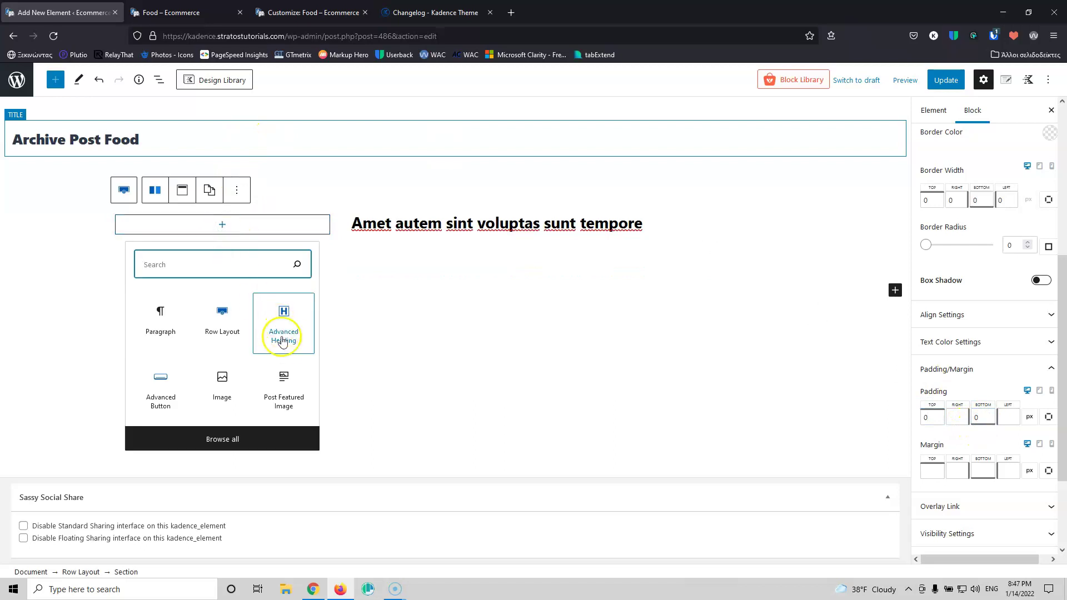
click(264, 440)
scroll(119, 378, down, 10)
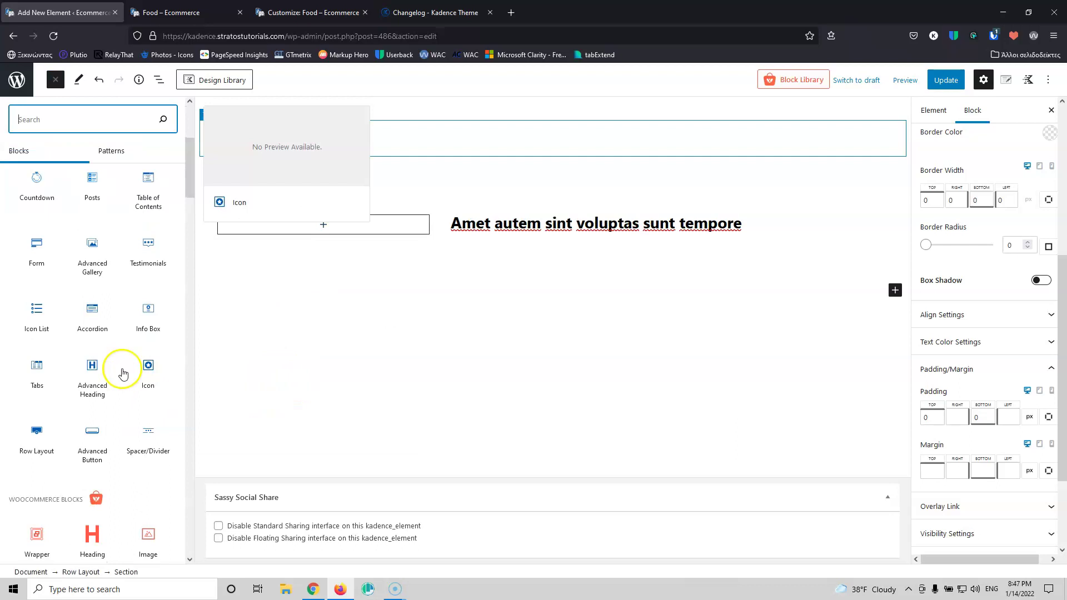
scroll(123, 373, down, 10)
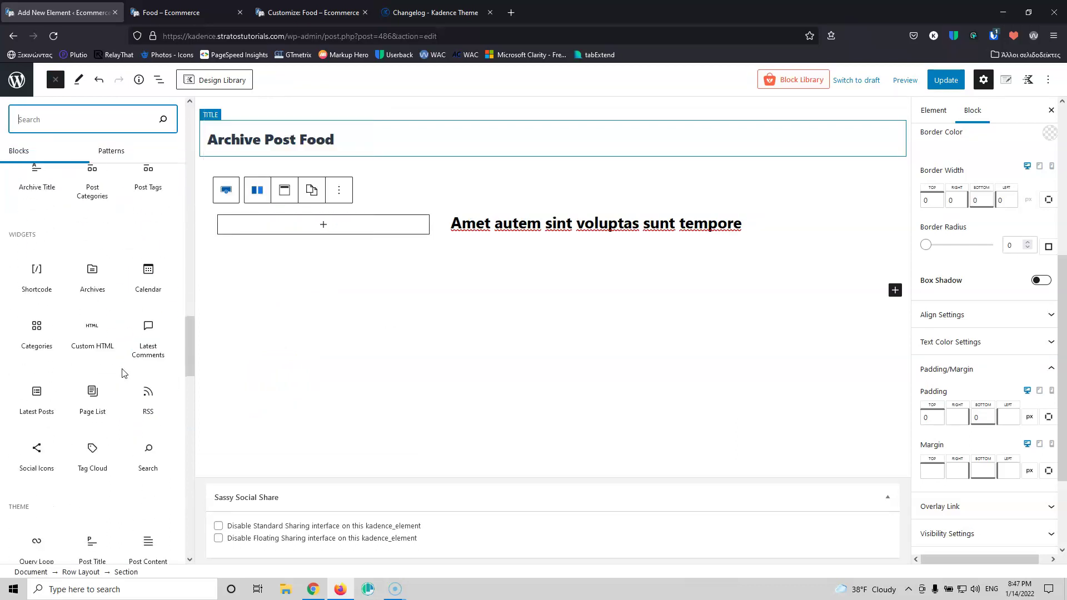
scroll(123, 338, down, 5)
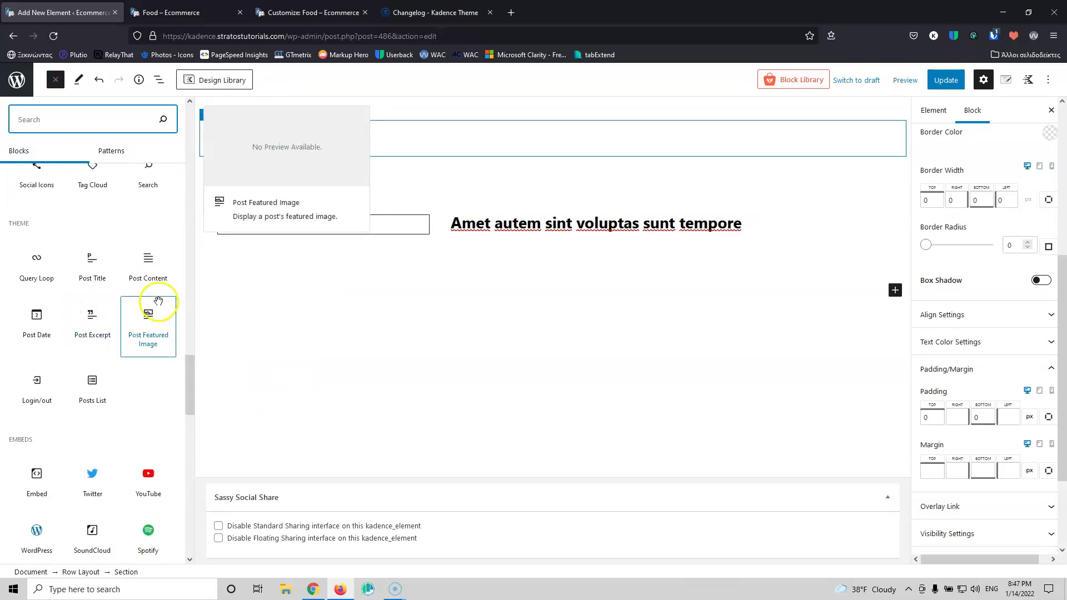
click(147, 318)
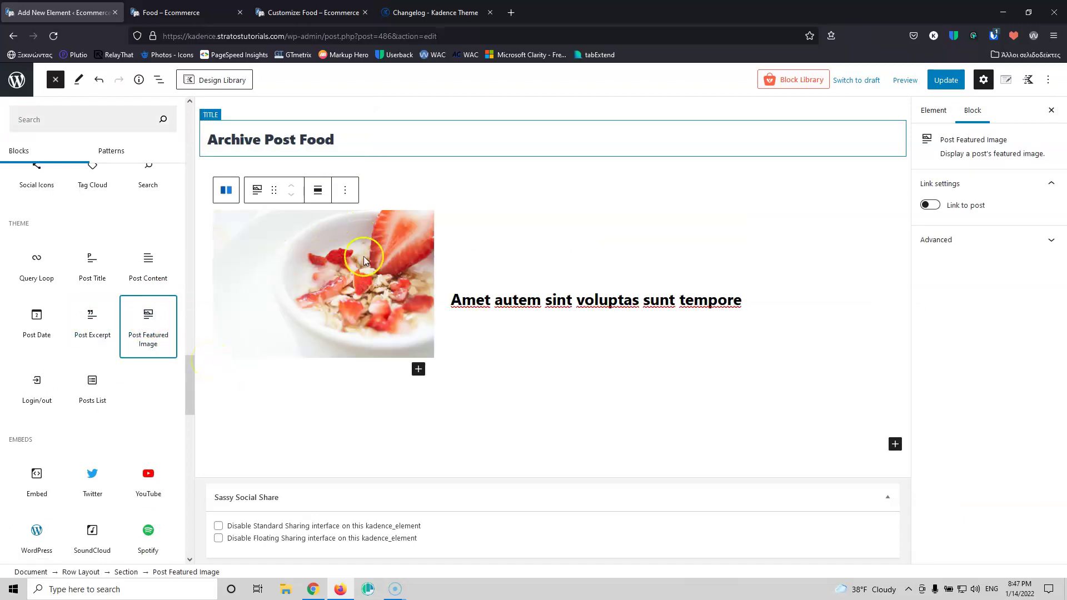
Update the element and reload the Food category page to check the featured image blocks
click(946, 80)
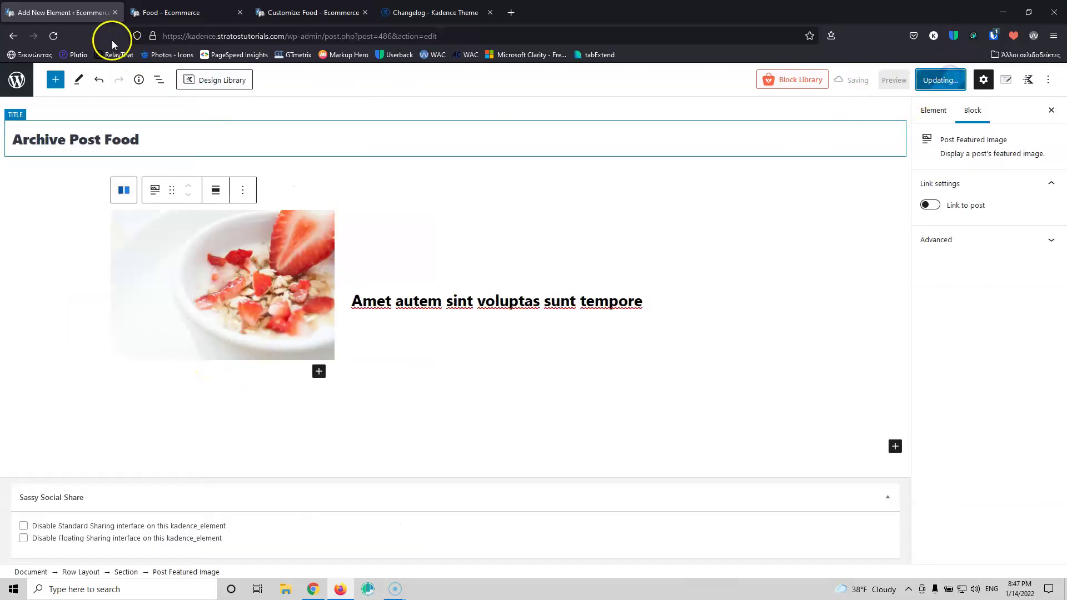
key(ctrl+Tab)
click(53, 36)
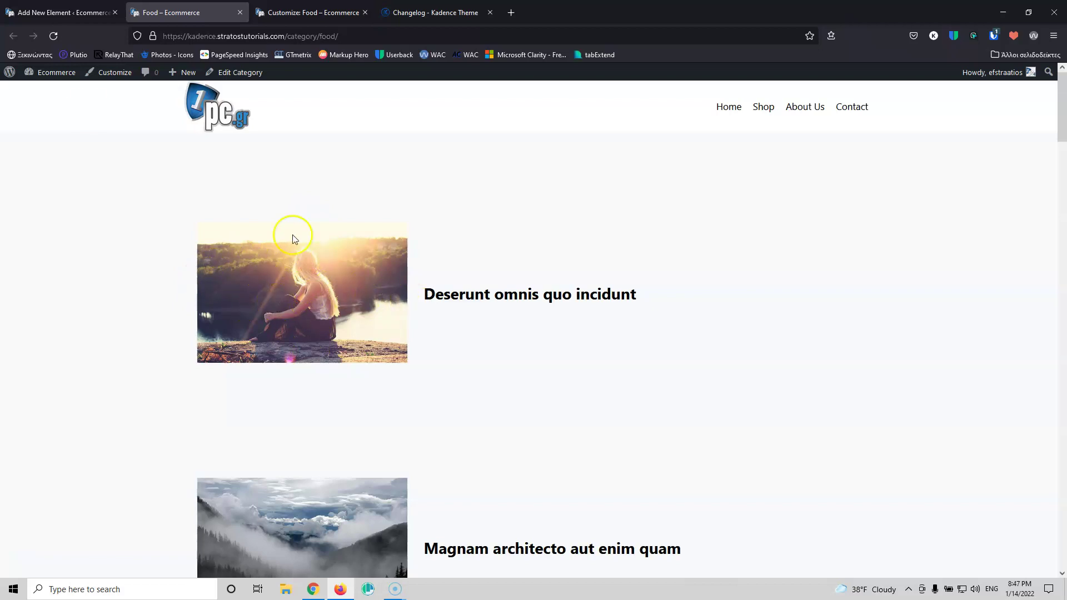
Enable Link to post on the Post Featured Image block, then update the element and check the image links on the Food page
click(58, 12)
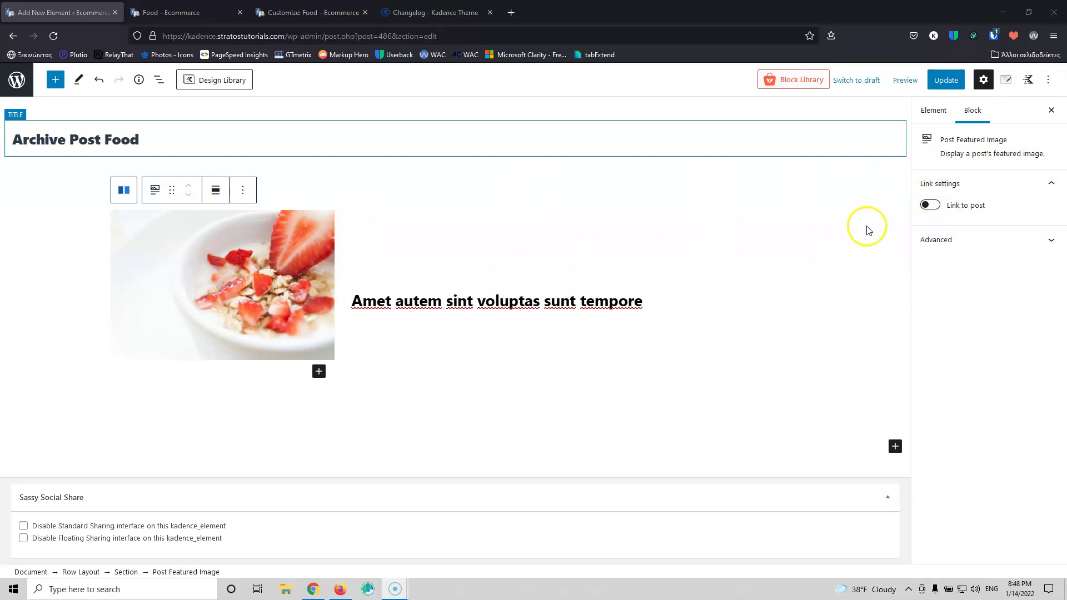
click(930, 205)
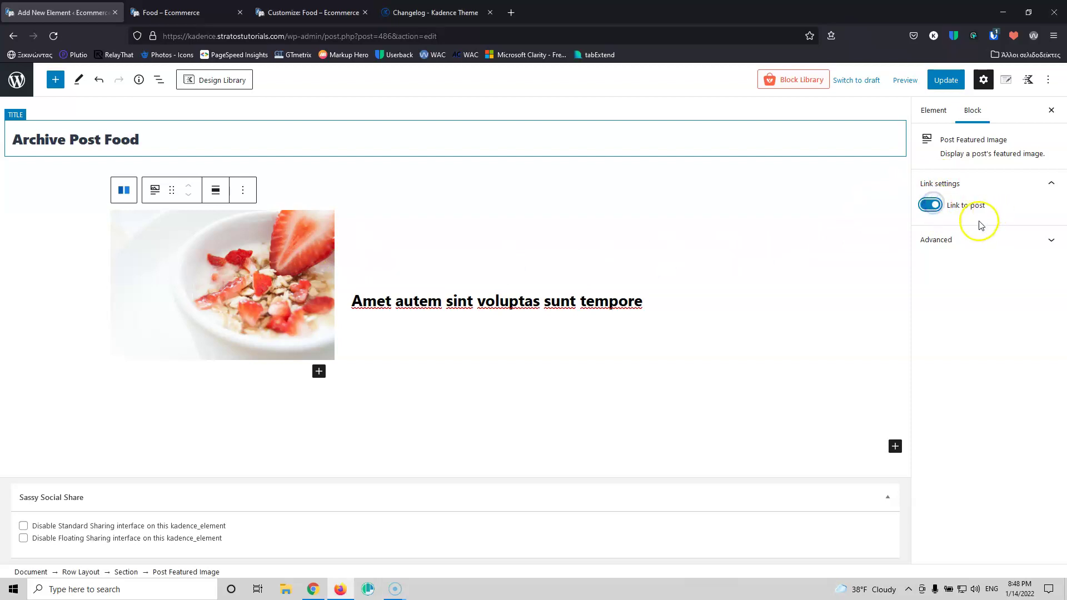
click(945, 79)
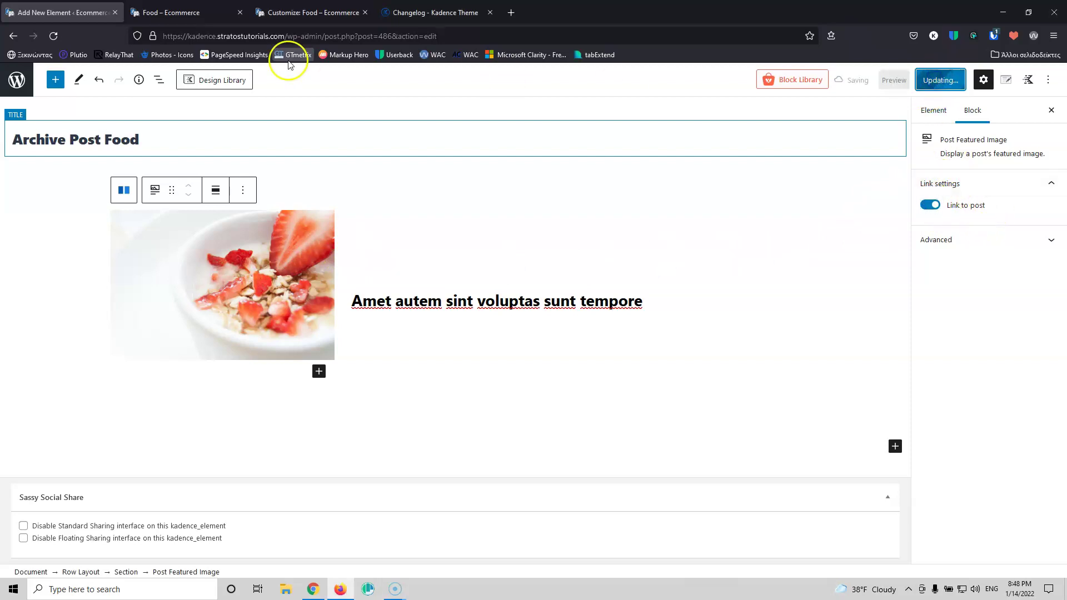
click(194, 12)
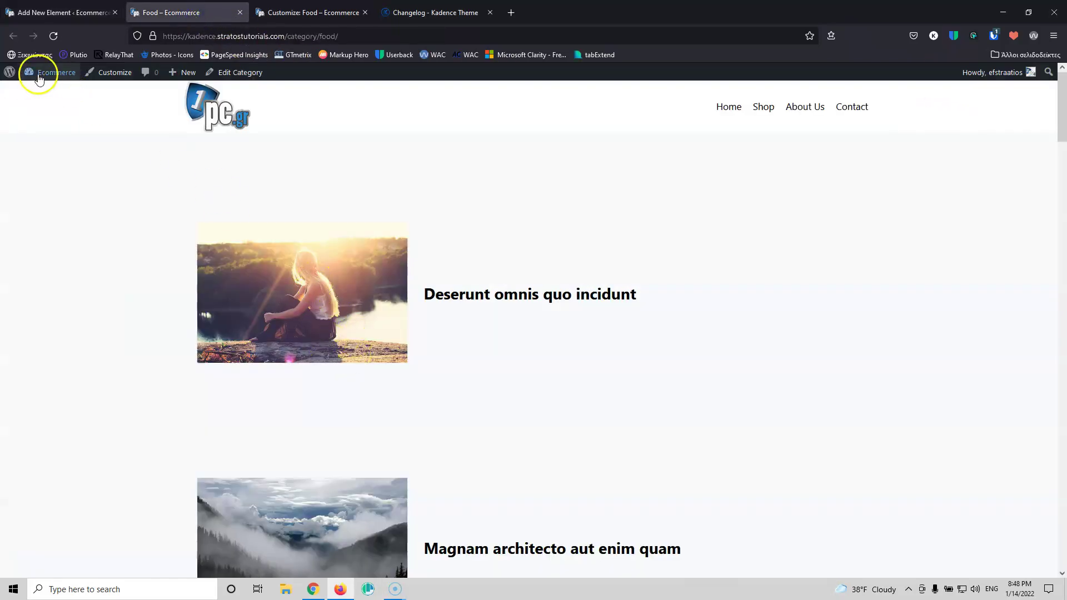
click(45, 39)
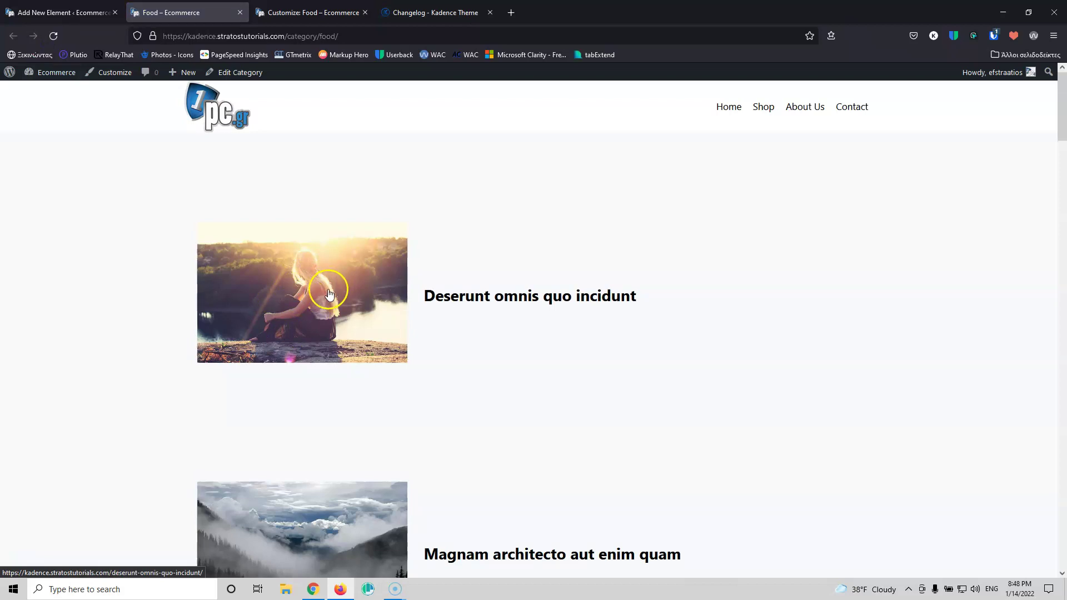
Back in the element, remove the Post Featured Image block from the narrow section
click(31, 12)
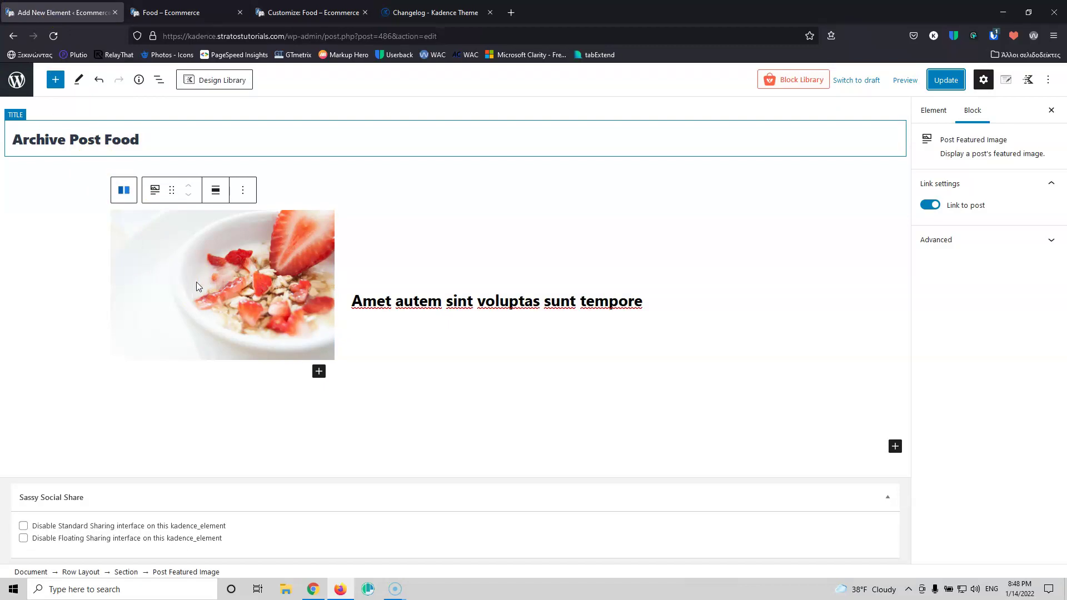
click(244, 191)
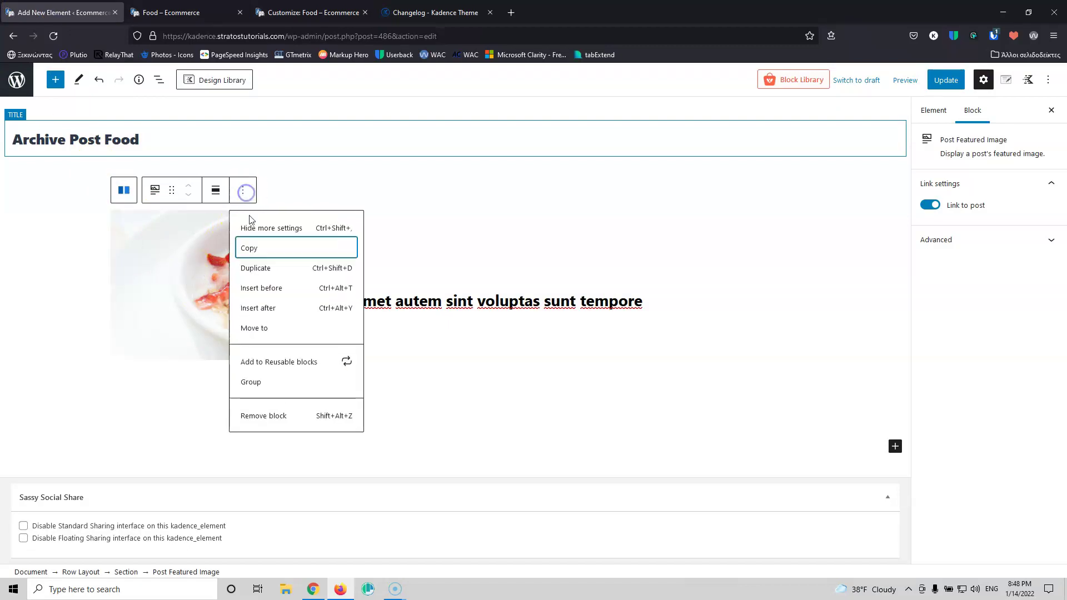
click(298, 415)
Search the blocks for "info" and add an Info Box to the empty narrow section
click(253, 227)
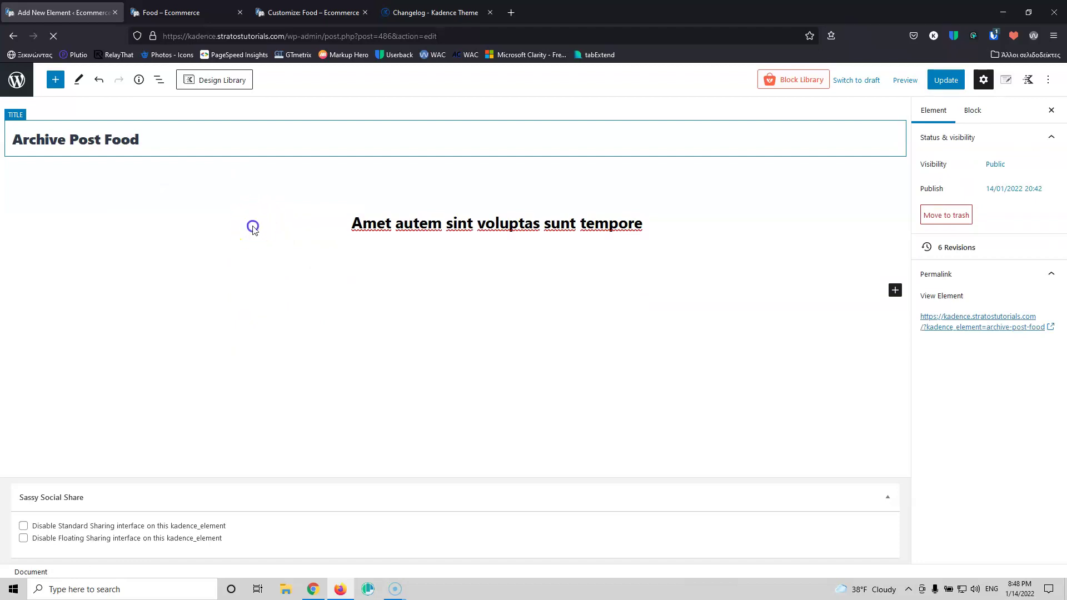
click(222, 224)
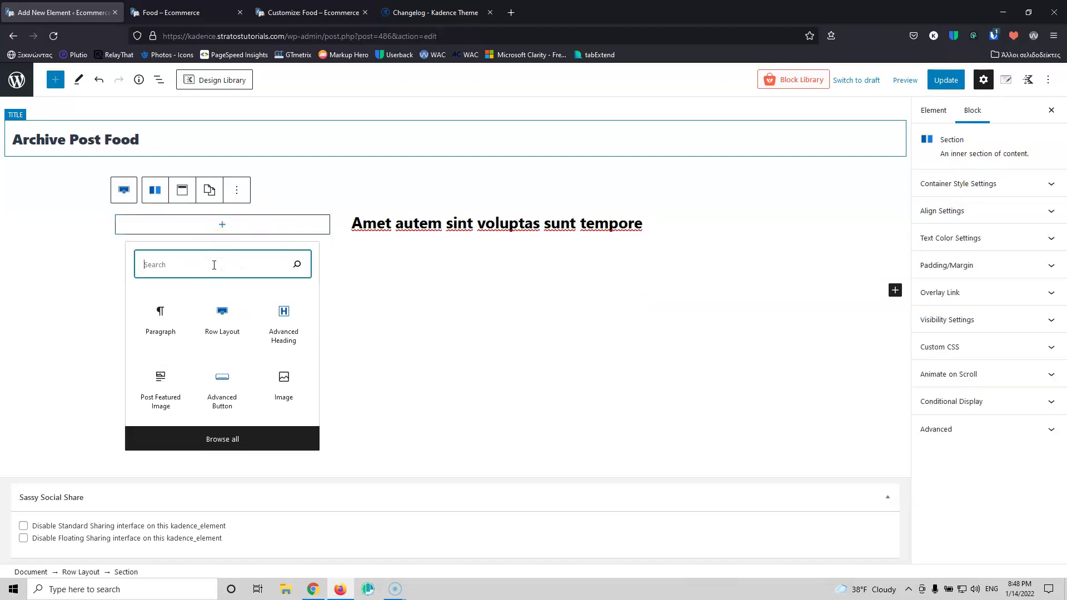
text(info)
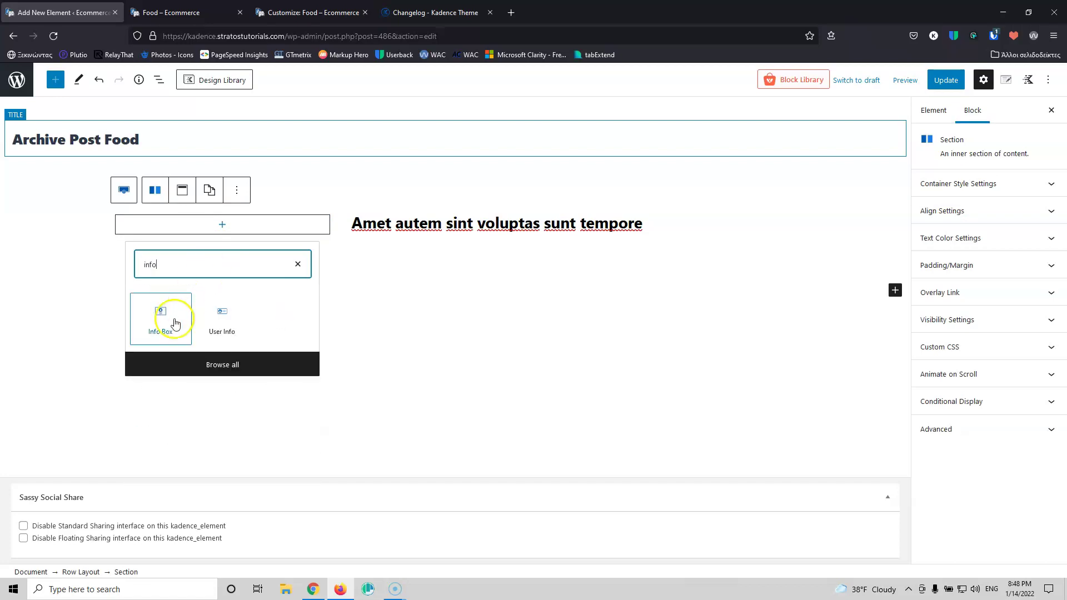
click(161, 311)
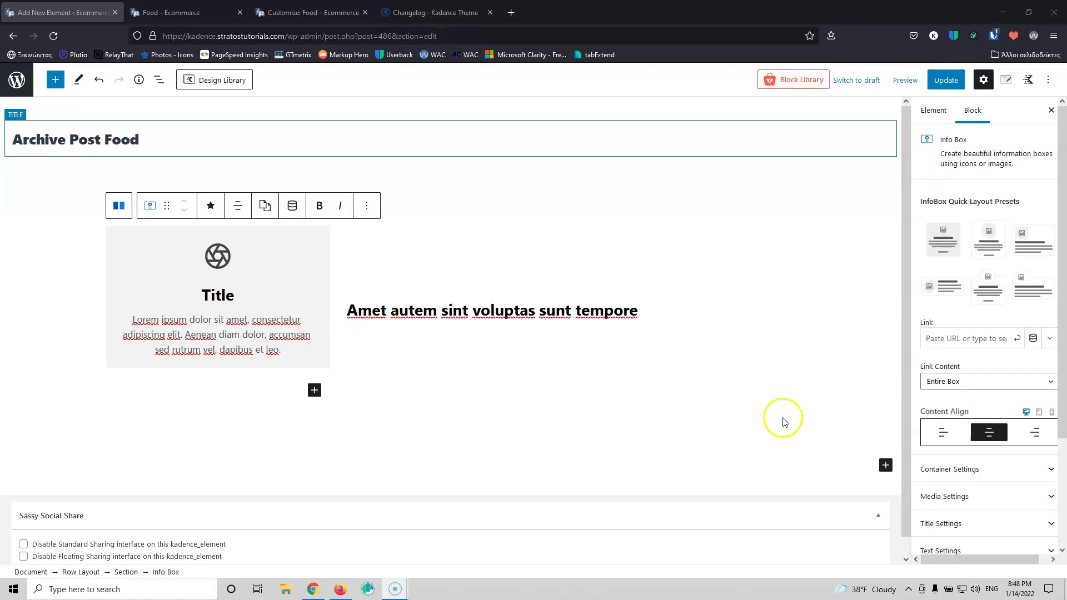
Set the Info Box container's normal background and border colours to white
scroll(978, 314, down, 1)
scroll(978, 314, down, 2)
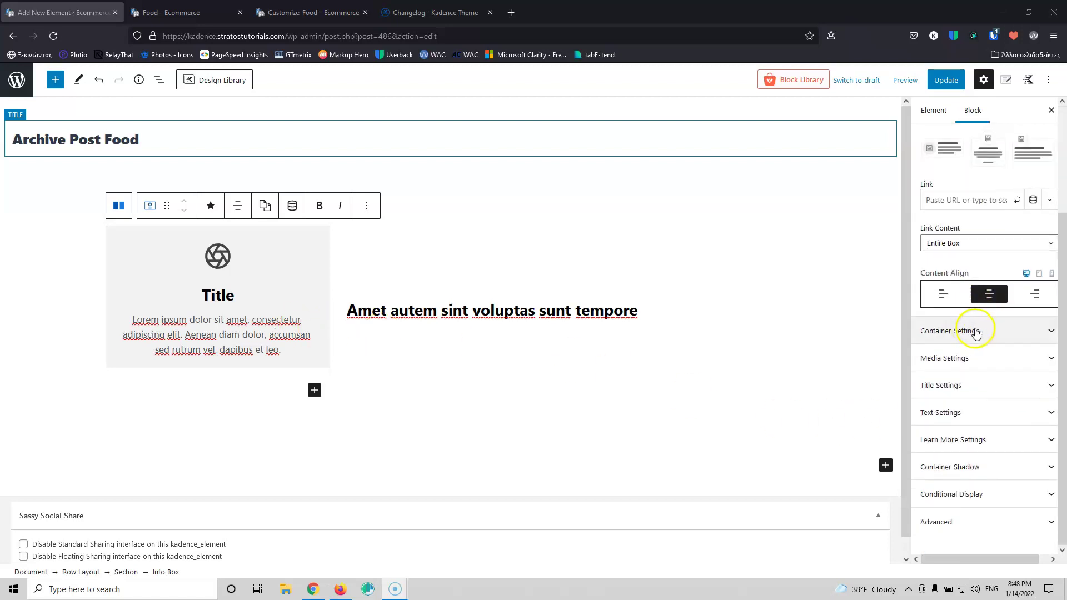
click(978, 330)
scroll(1000, 337, down, 1)
scroll(1006, 349, down, 2)
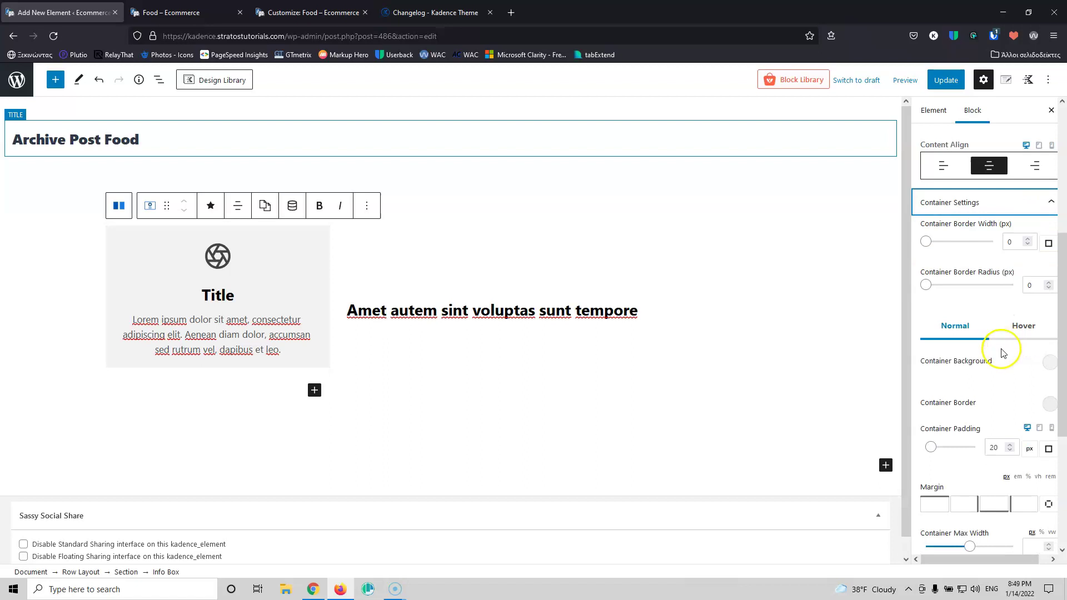
click(1051, 362)
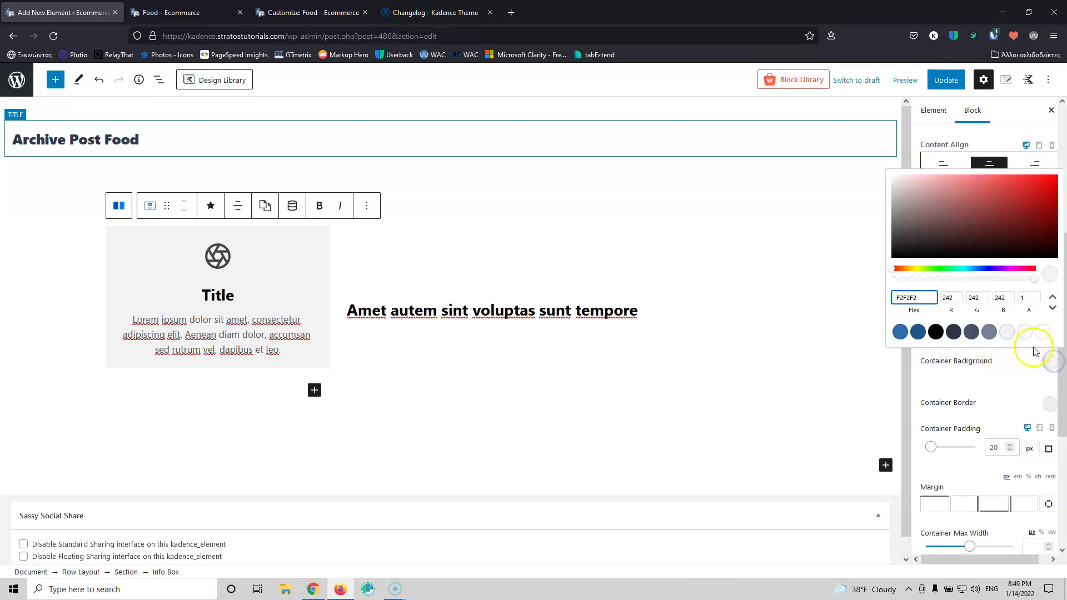
click(1042, 331)
click(1050, 406)
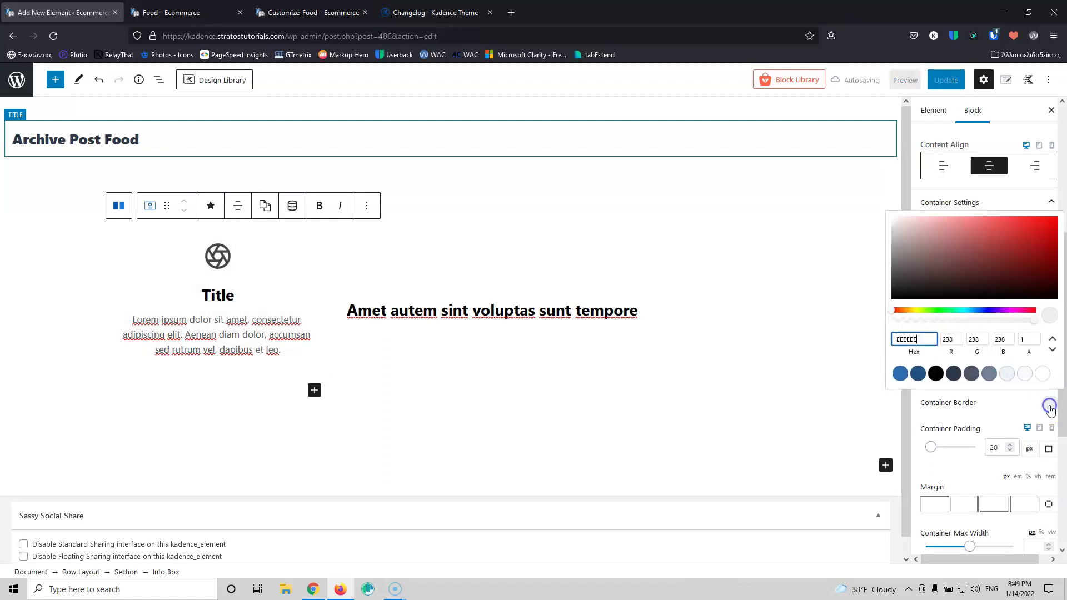
click(1042, 373)
click(1008, 404)
Set the Info Box container's hover background and hover border colours to white
click(1024, 326)
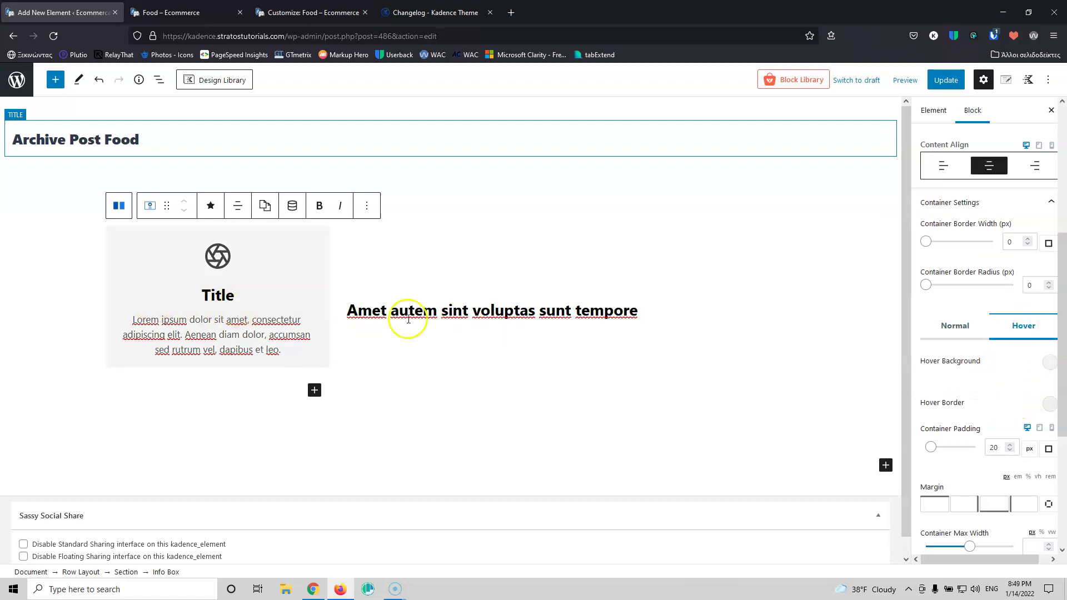
click(1049, 361)
click(1042, 332)
click(1049, 404)
click(1043, 373)
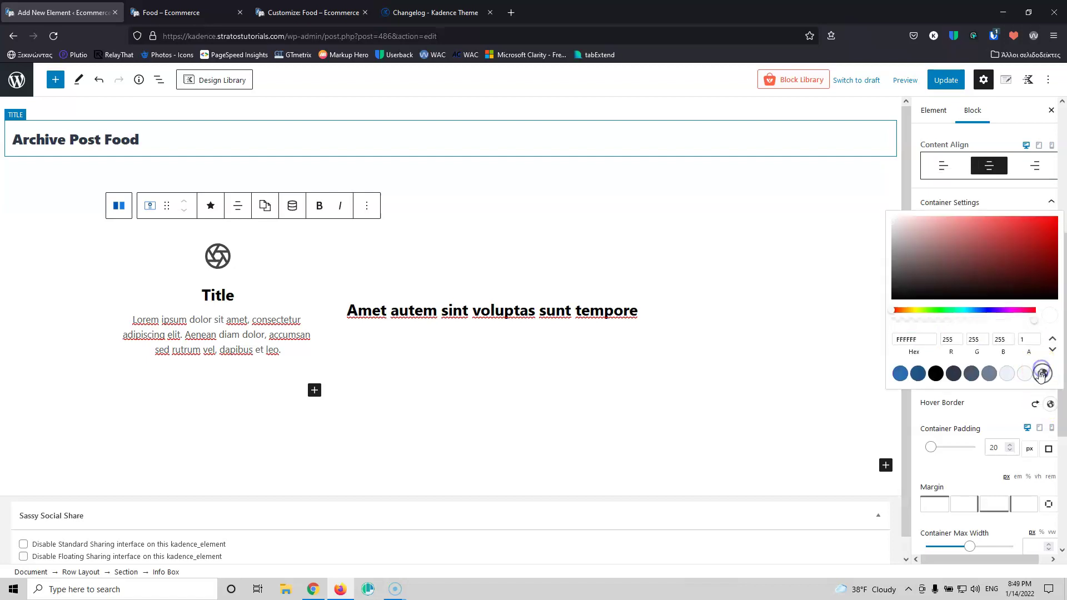
click(991, 403)
Set the Info Box's container padding to 0 px
scroll(992, 405, down, 2)
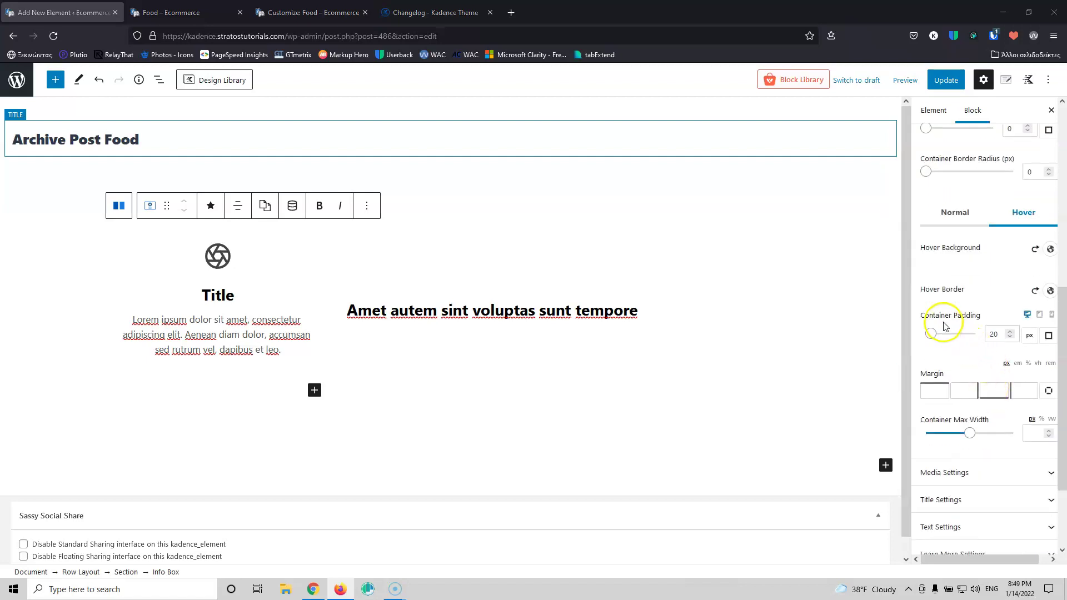
double_click(996, 333)
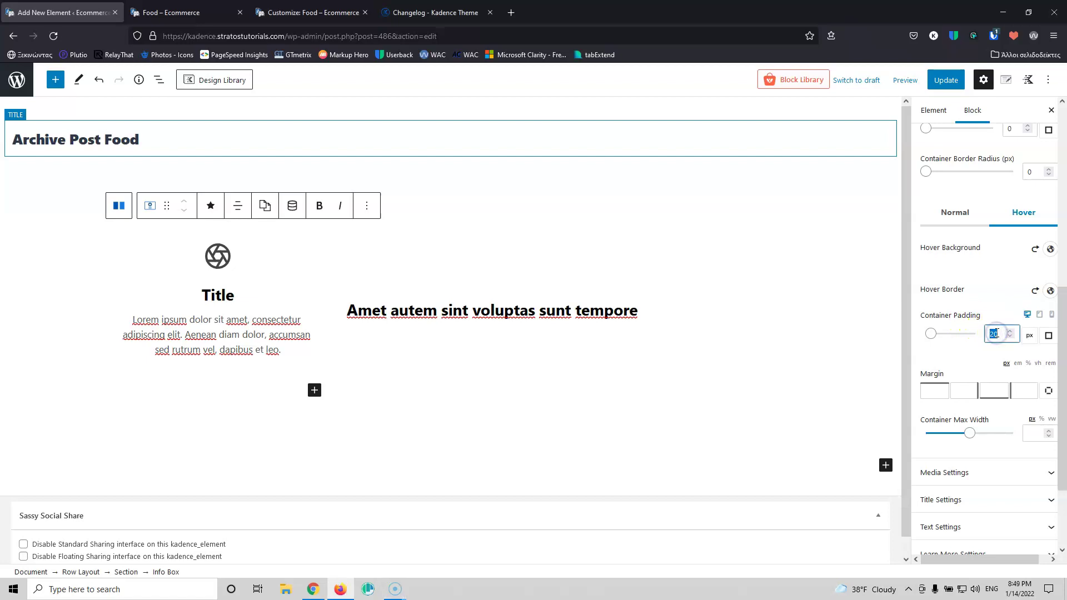
text(0)
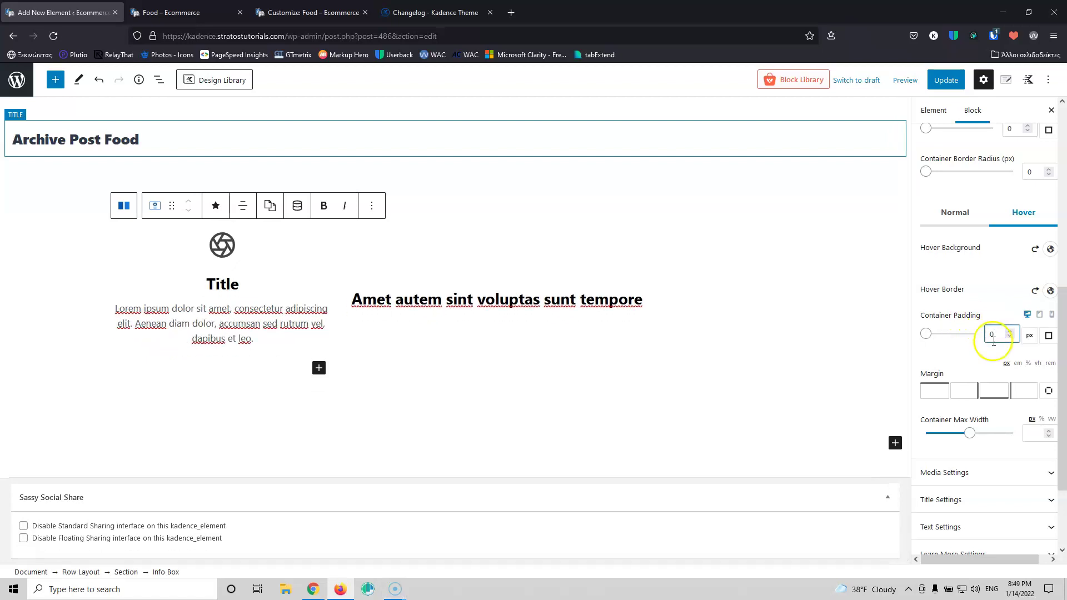
Change the Info Box media type to Image and enable a dynamic image using the post's Featured Image
click(976, 472)
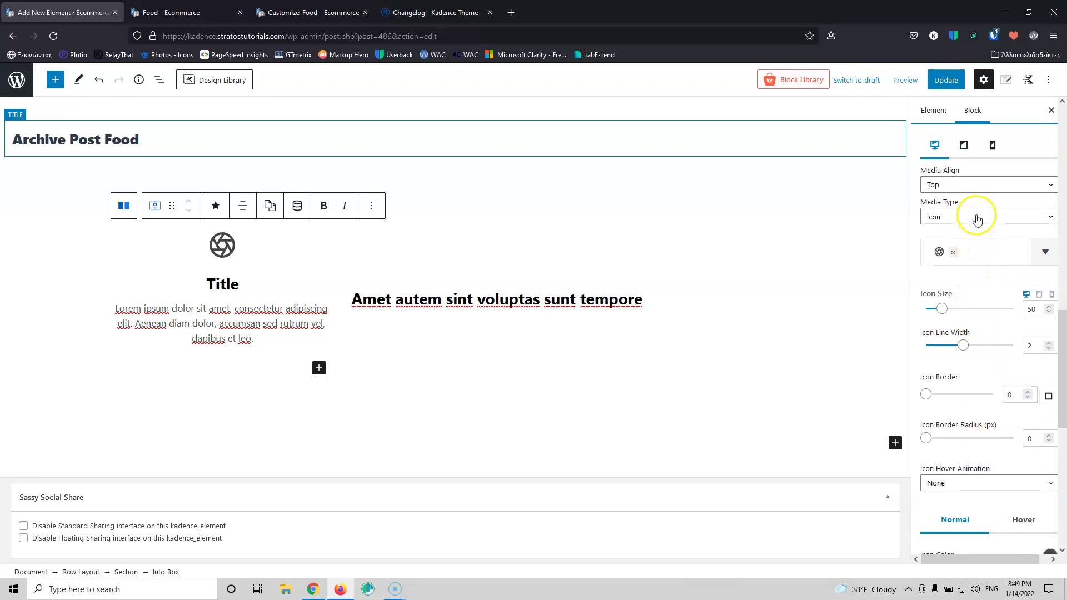
click(977, 218)
click(963, 249)
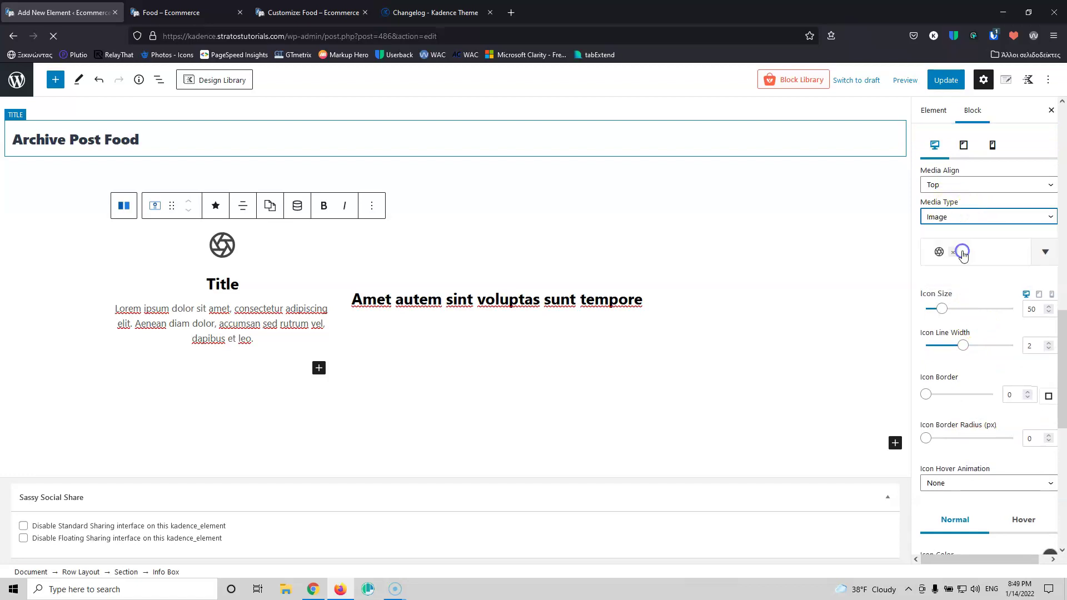
click(1041, 332)
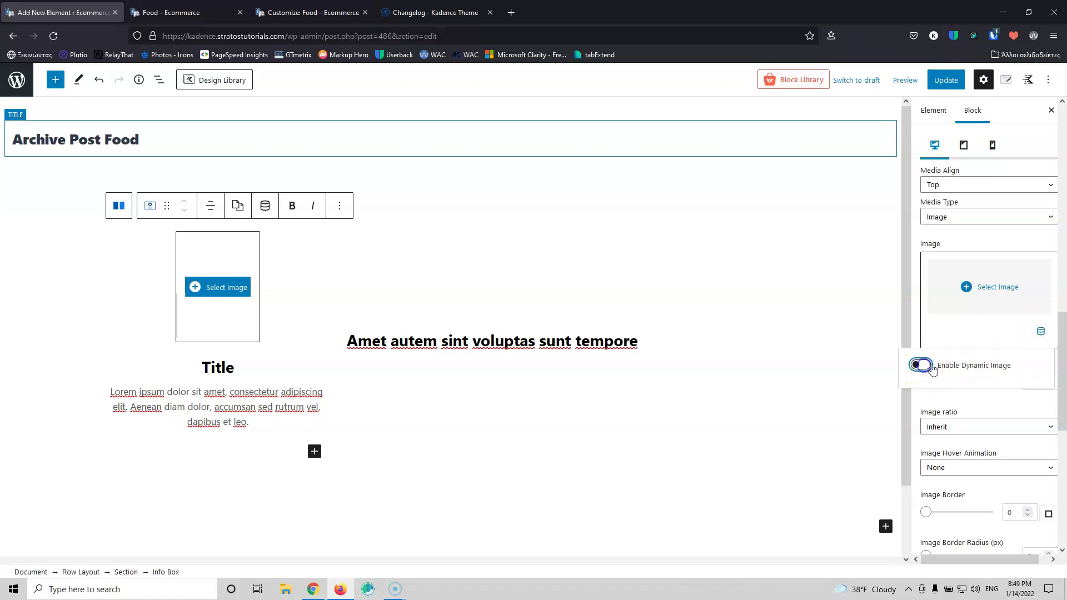
click(921, 365)
click(892, 339)
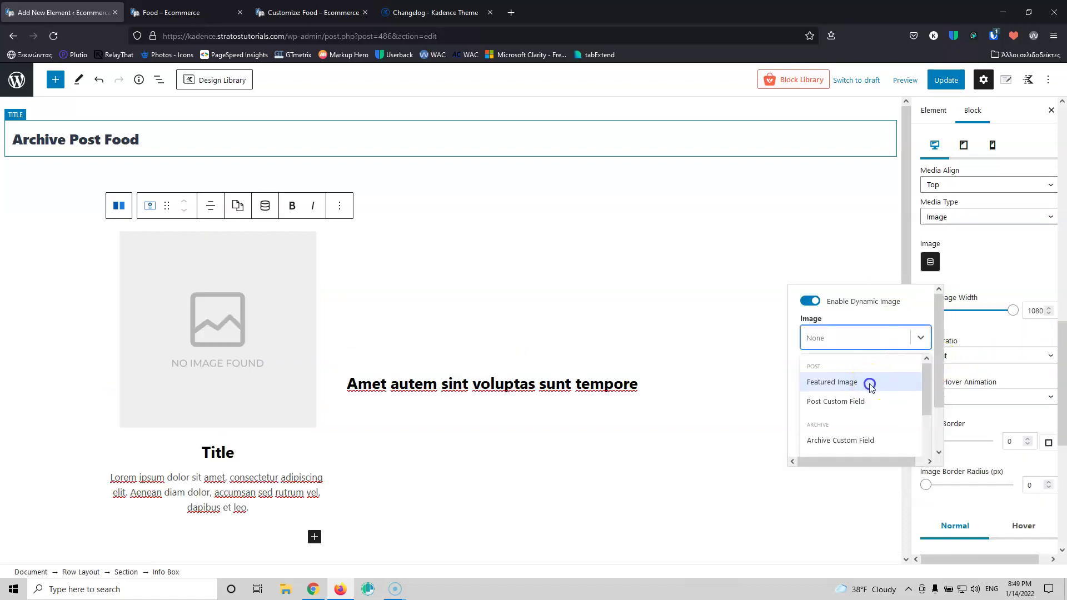
click(870, 384)
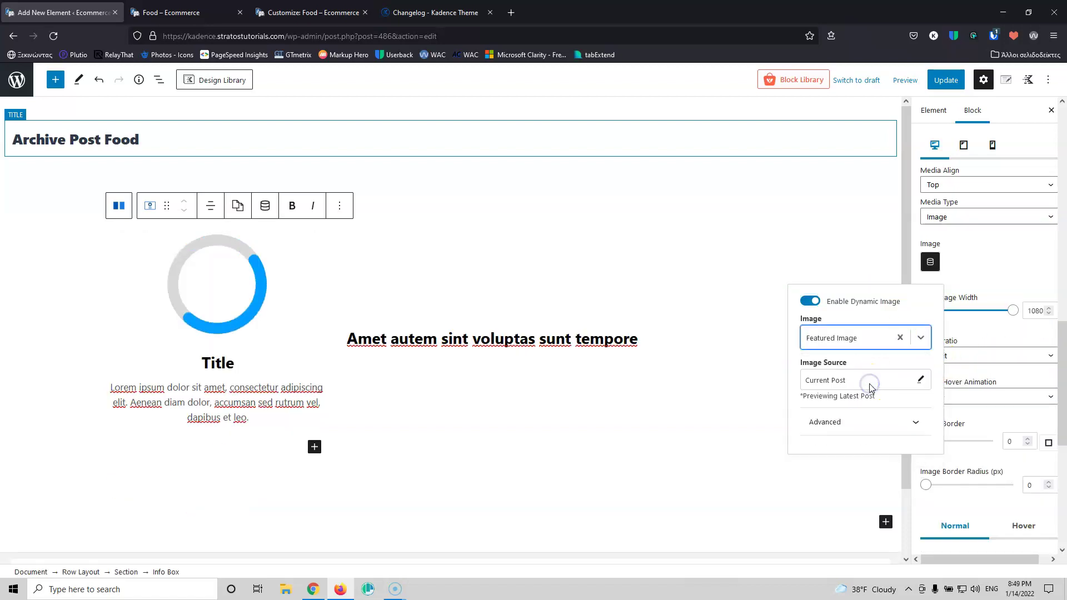
click(992, 424)
Set the Info Box's media padding to 0 and its left and right media margins to 0
scroll(992, 423, down, 3)
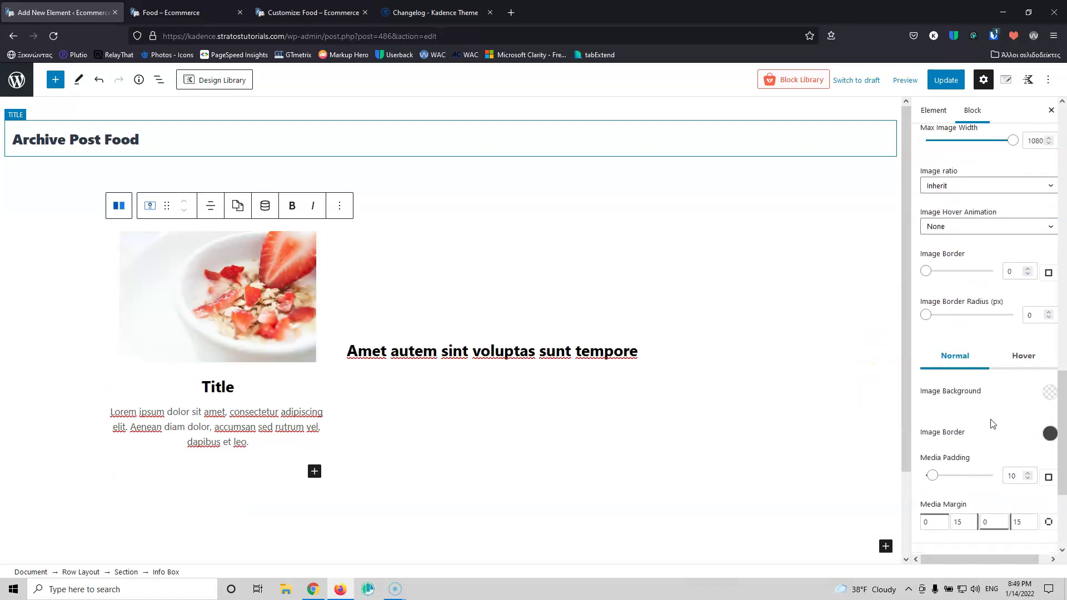
scroll(993, 424, down, 1)
double_click(1012, 418)
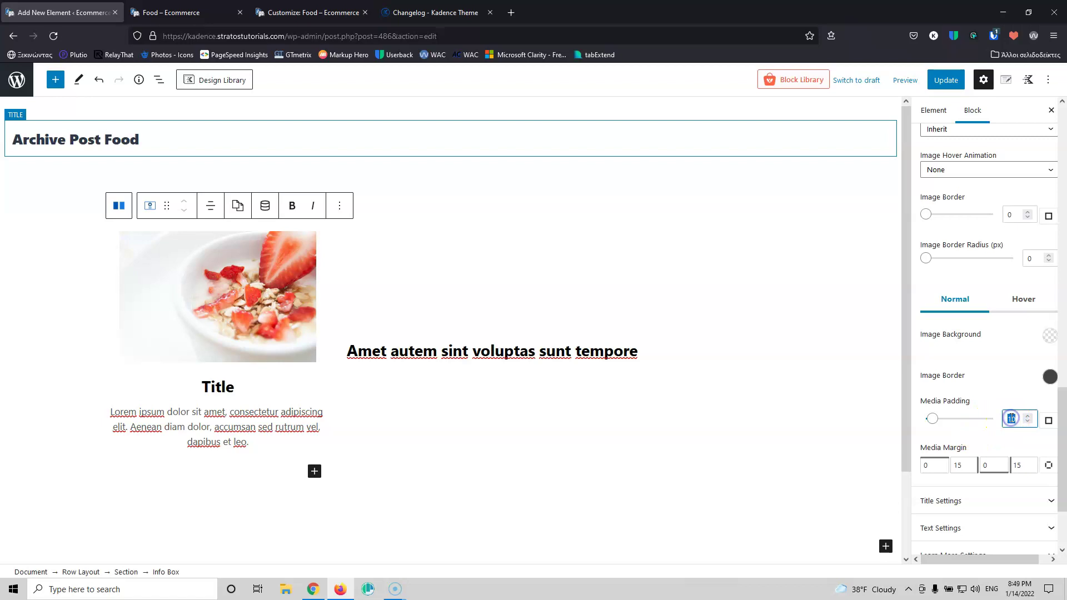
text(0)
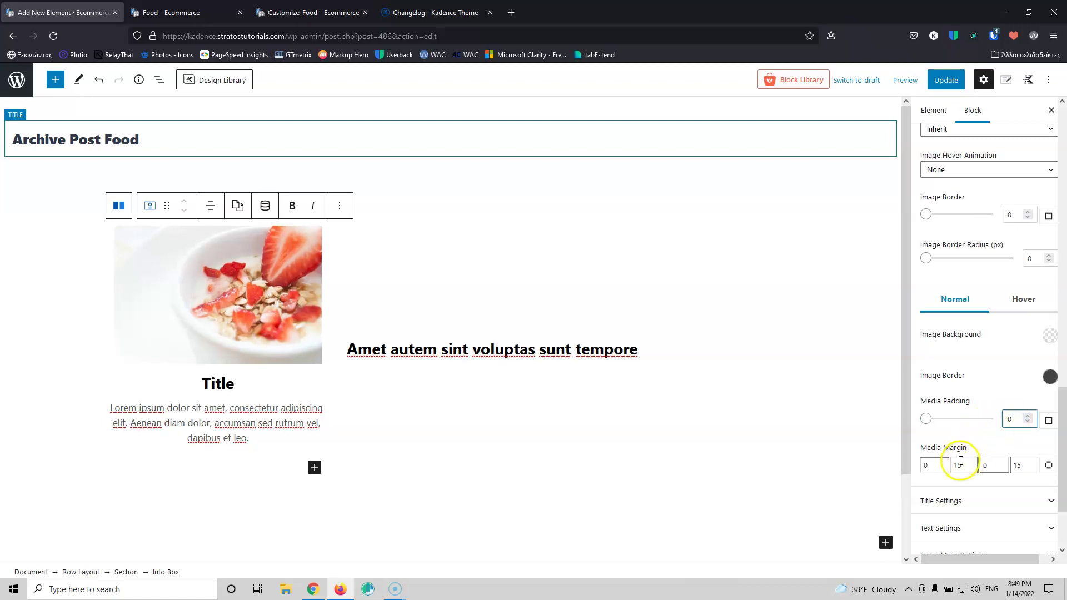
double_click(963, 466)
text(0)
double_click(1019, 466)
text(0)
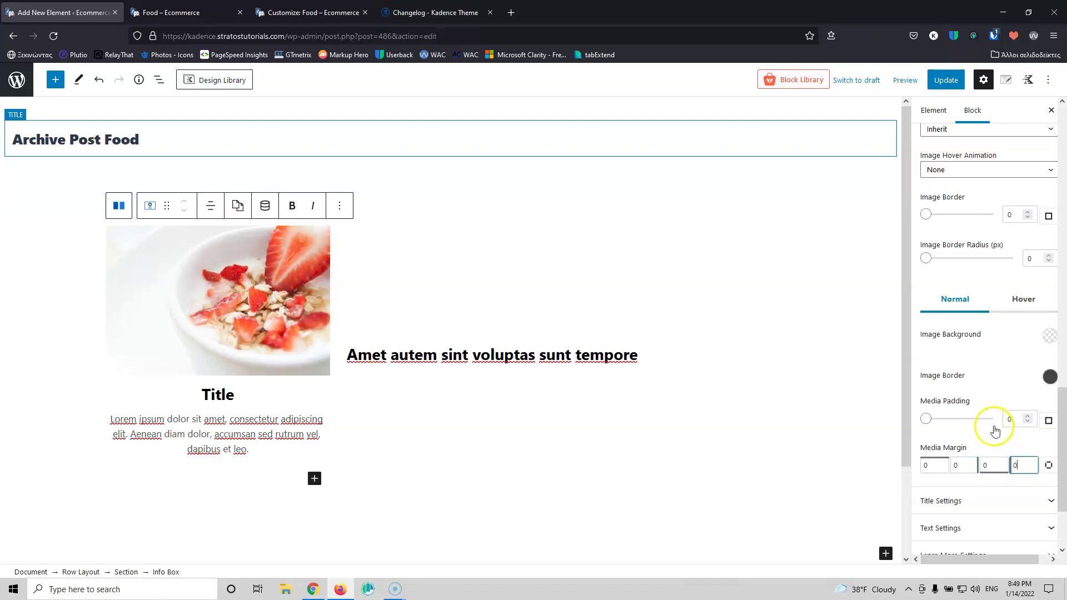
Update the element and reload the Food category page to check the Info Box images
scroll(995, 431, down, 3)
click(946, 80)
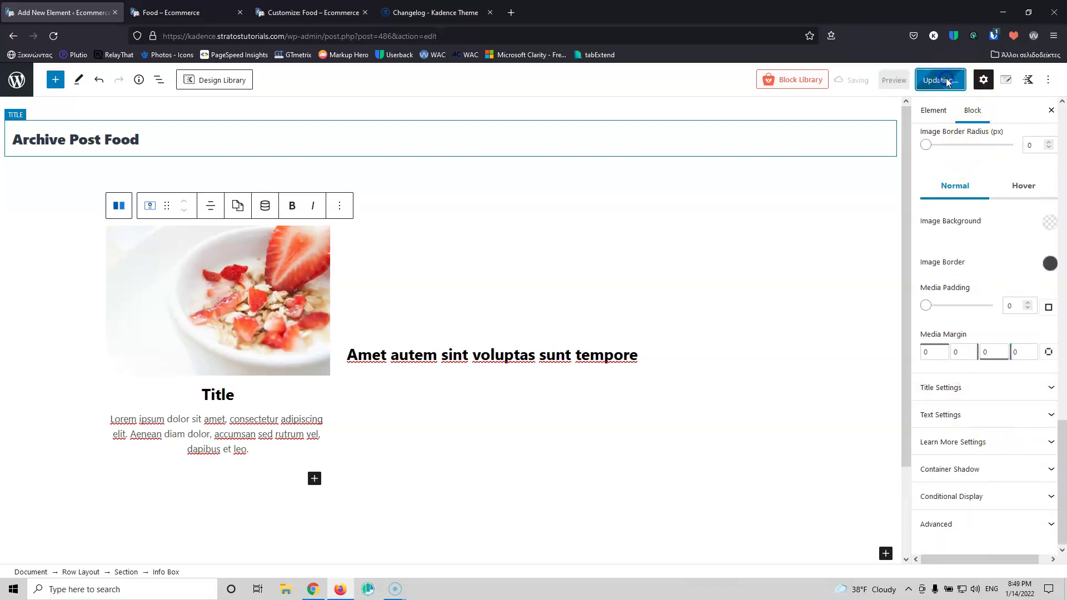
click(169, 13)
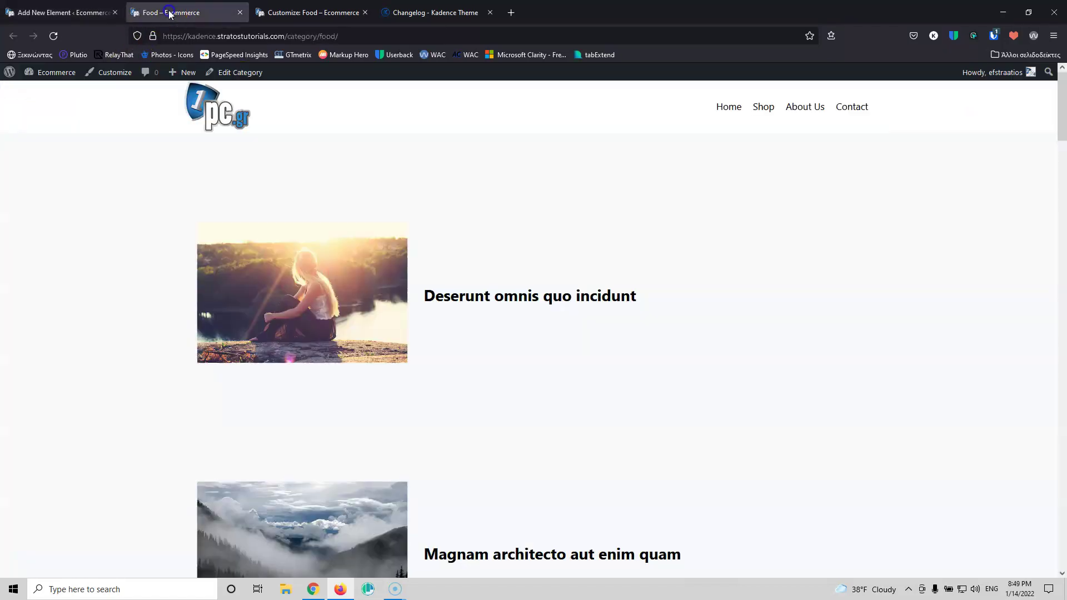
click(57, 35)
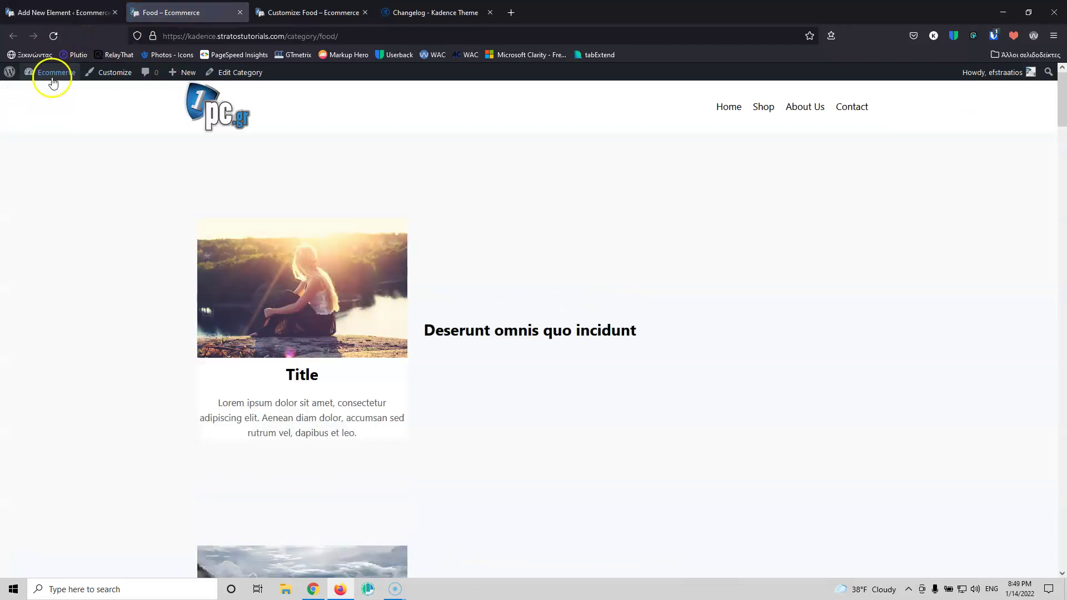
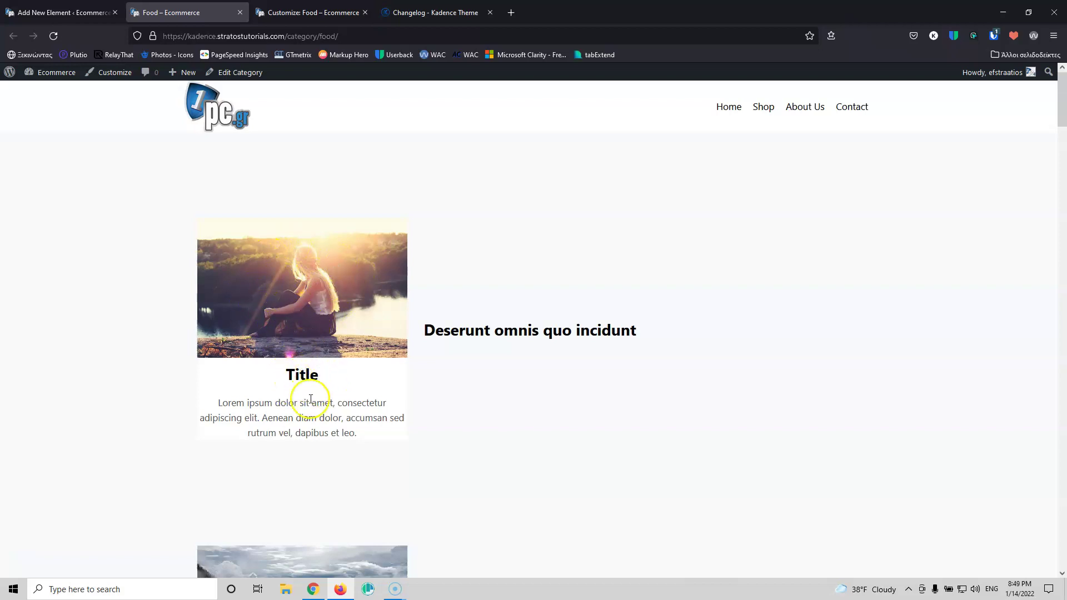
Back in the element, turn off Show Title and Show Text for the Info Box
click(72, 17)
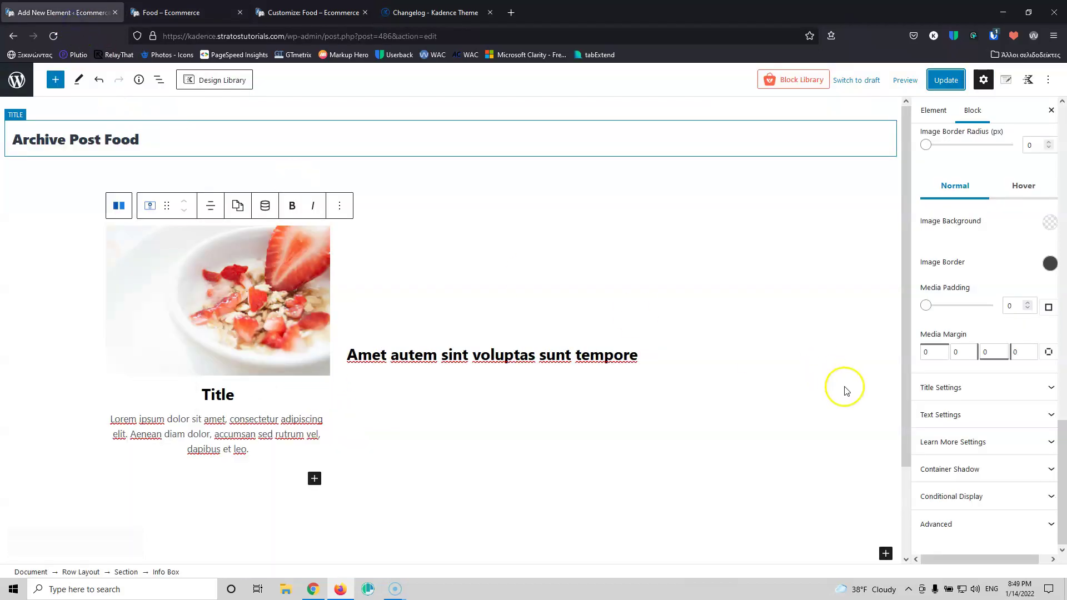
click(976, 399)
scroll(946, 345, down, 5)
scroll(950, 200, up, 3)
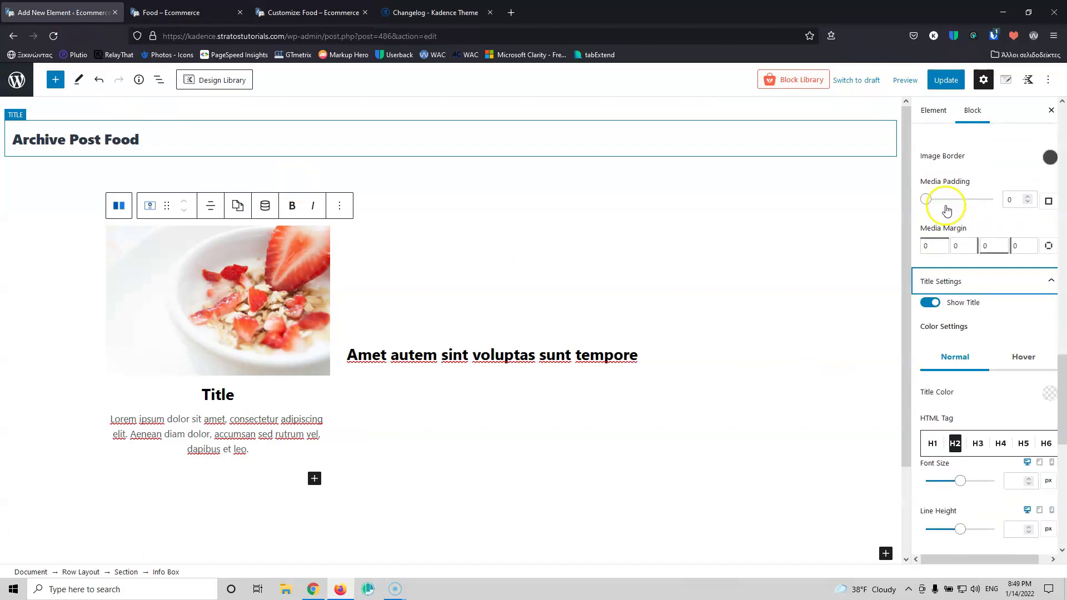
click(930, 302)
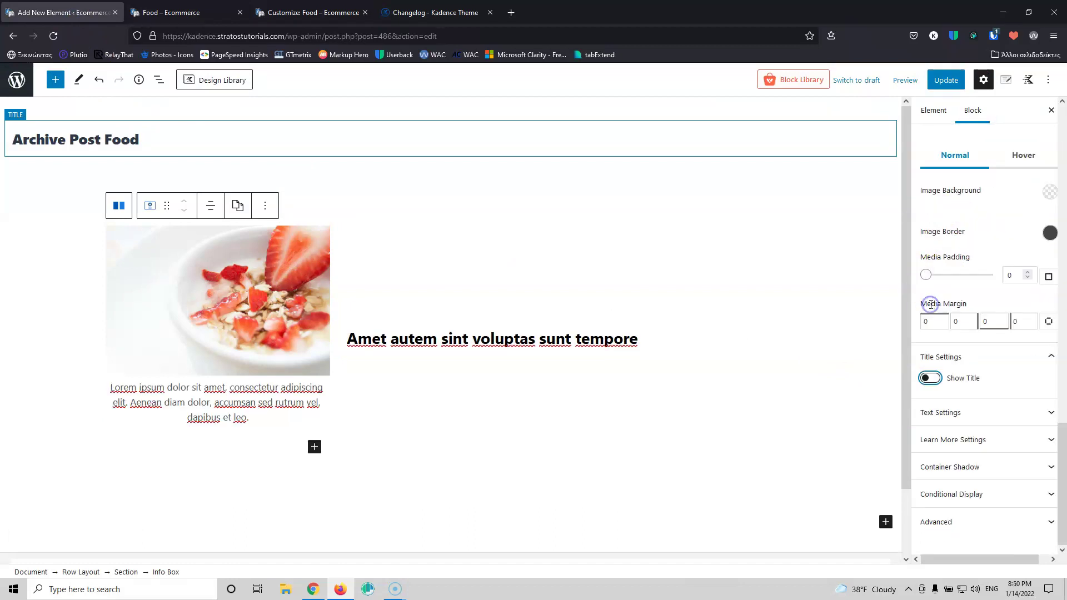
click(944, 412)
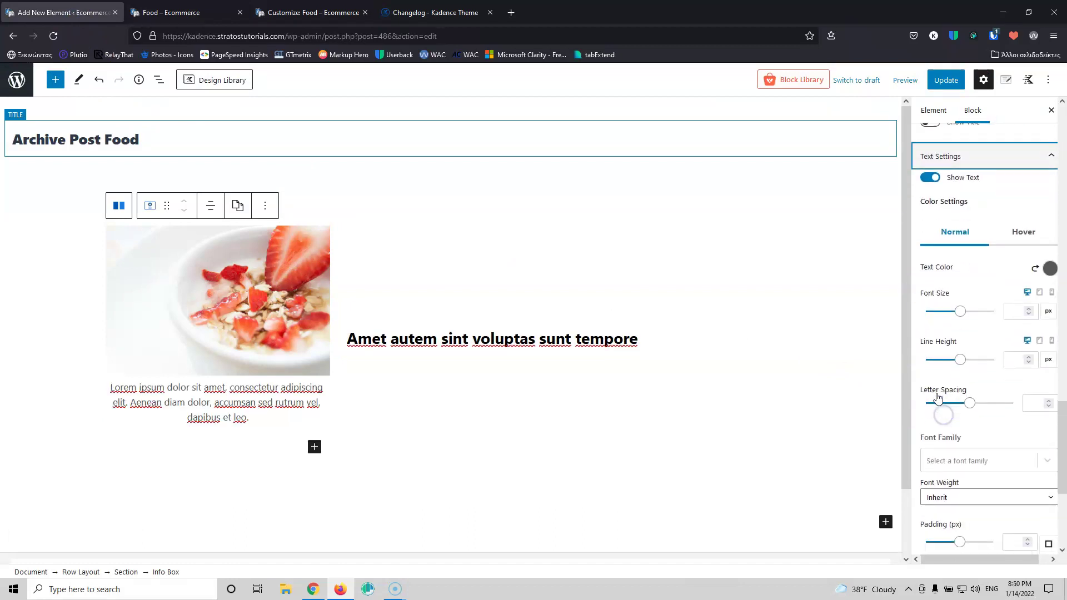
click(928, 169)
Save the element and refresh the Food category page to check the Info Box without its title and text
click(945, 81)
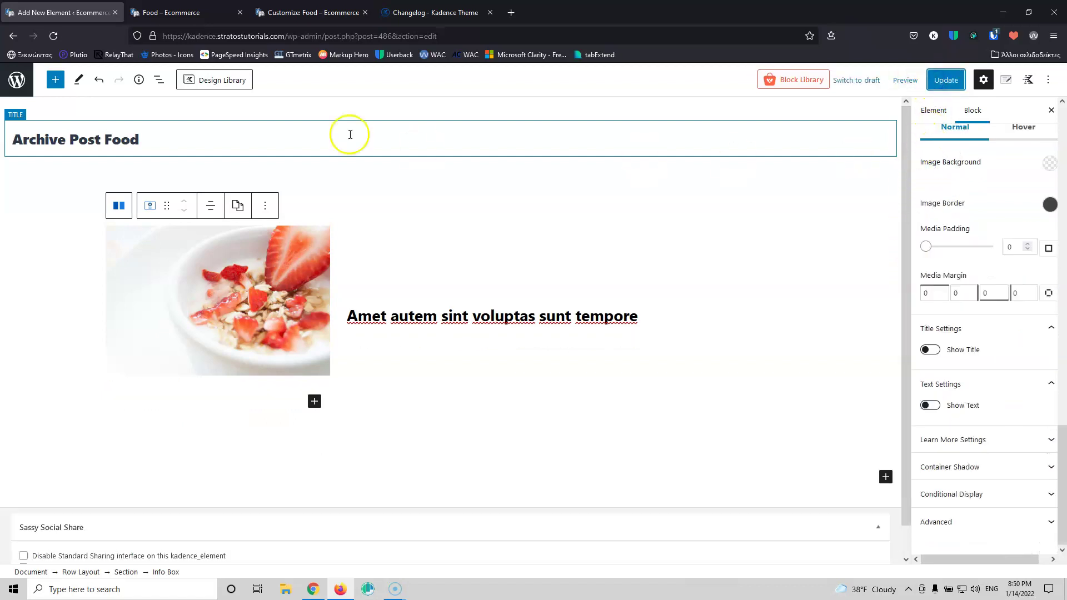
click(174, 11)
click(53, 36)
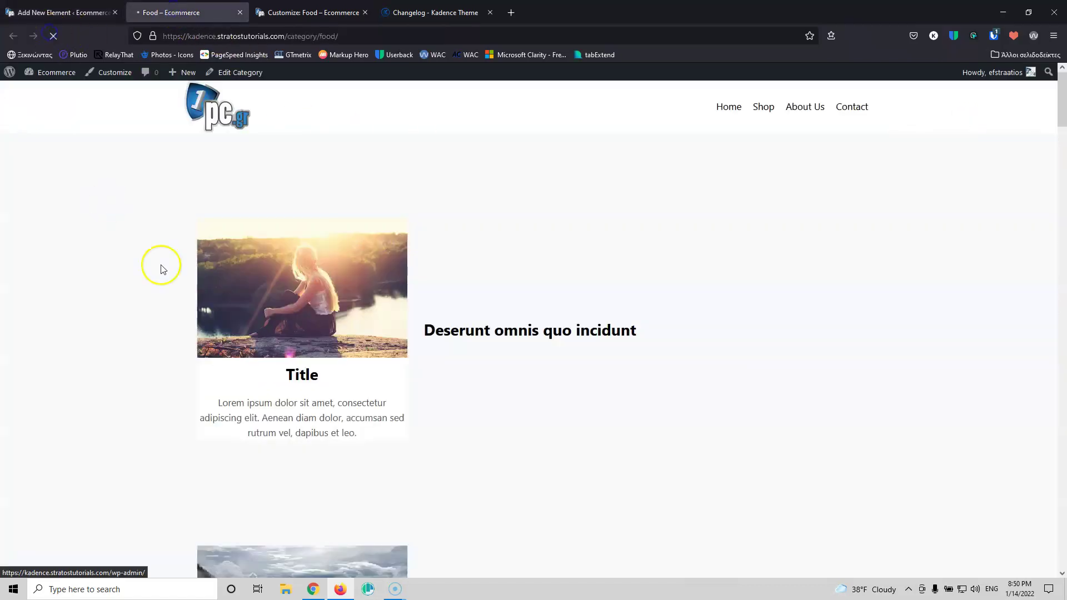
click(81, 16)
click(943, 81)
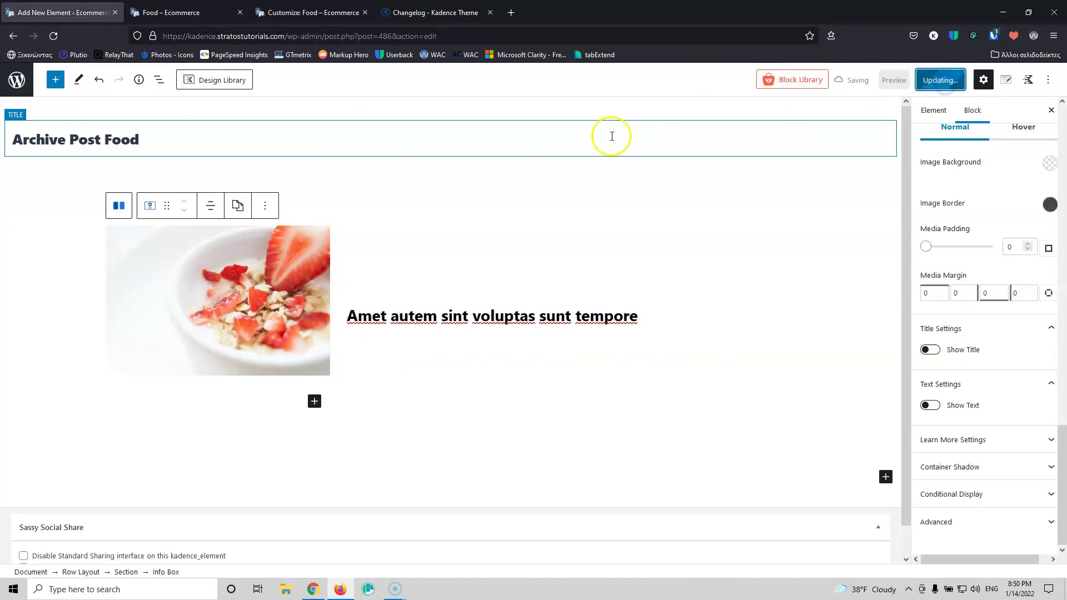
click(195, 11)
click(52, 35)
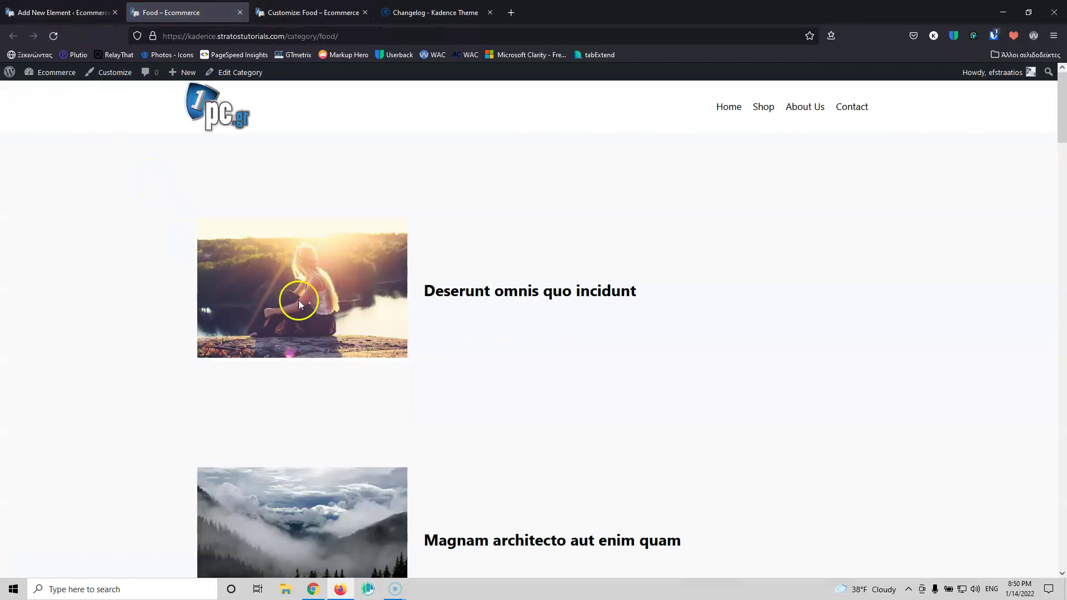
Back in the element, enable a dynamic link to the Post URL for the Info Box and save the element
click(62, 12)
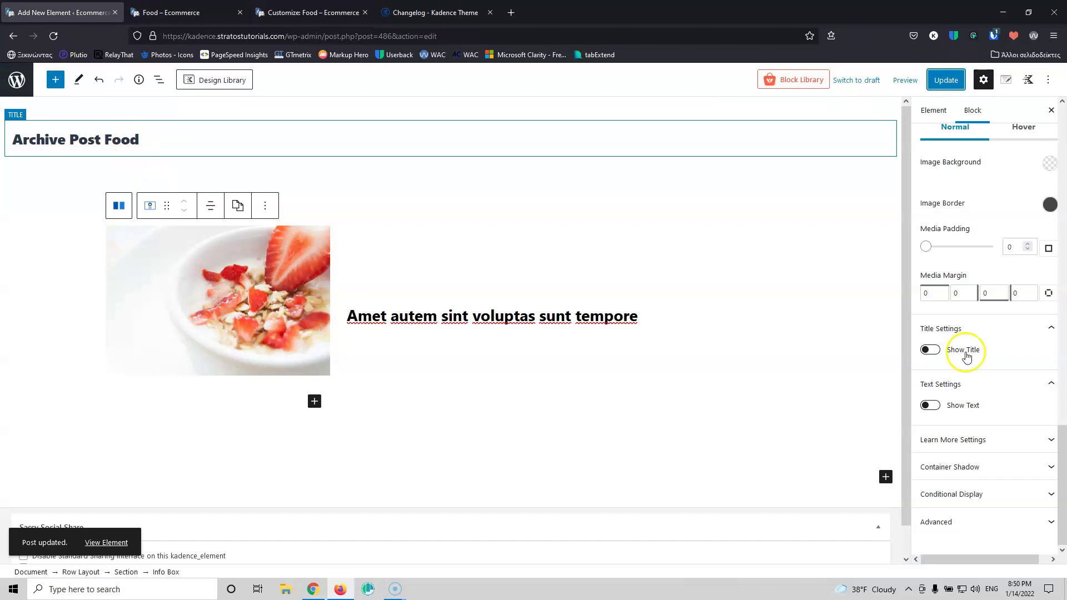
scroll(969, 356, up, 4)
scroll(952, 352, down, 4)
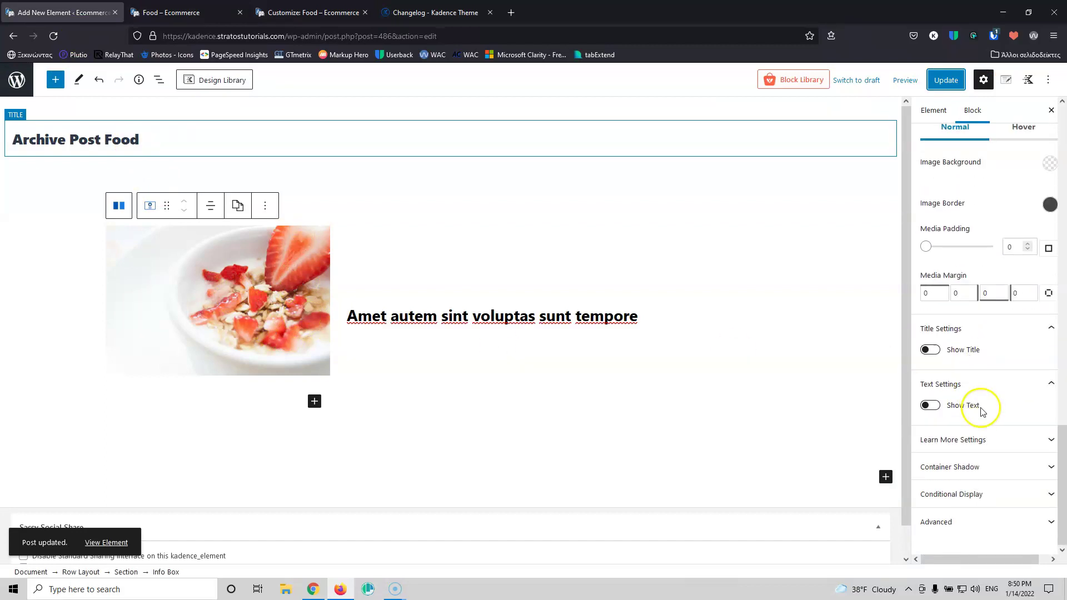
scroll(981, 411, up, 10)
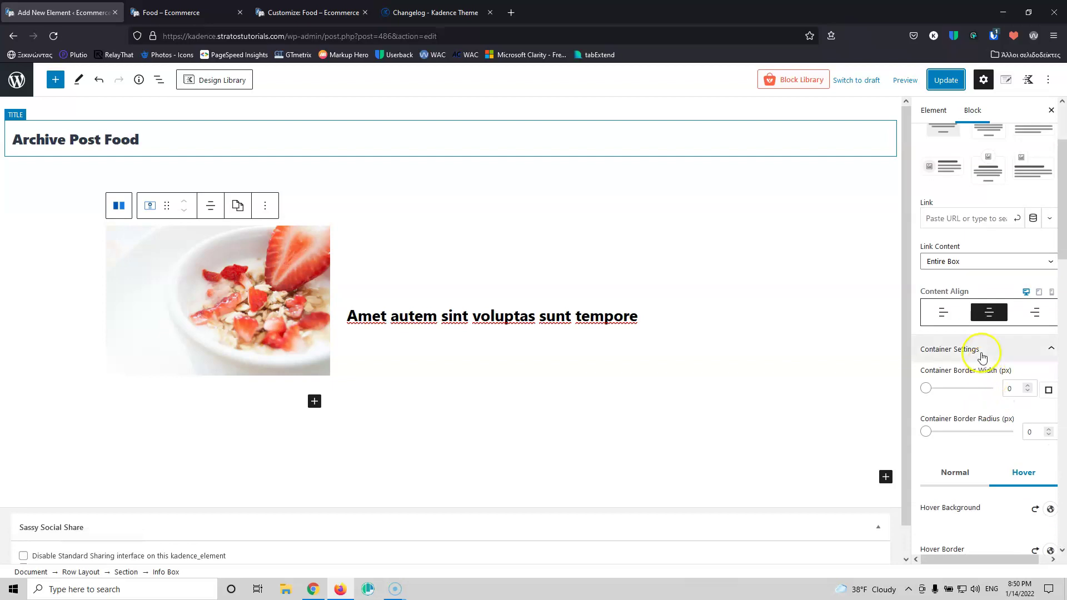
click(1034, 219)
click(870, 253)
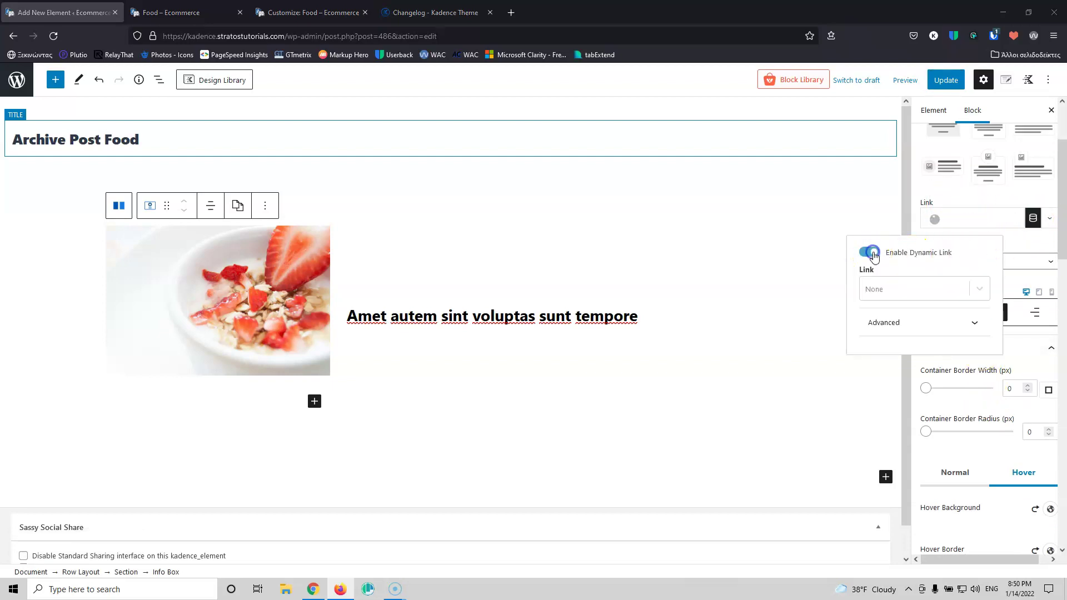
click(914, 290)
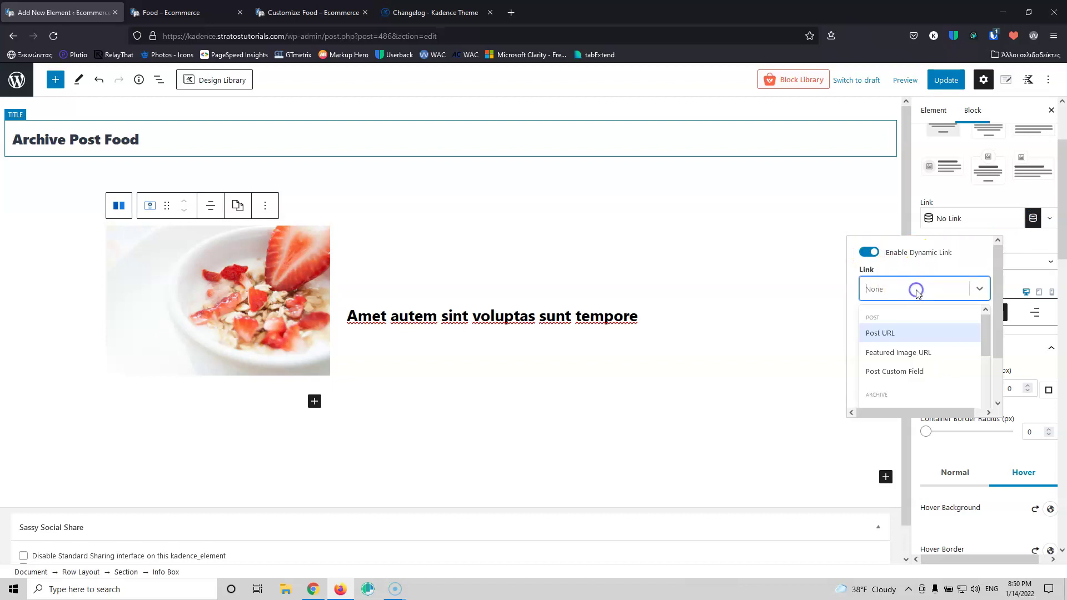
click(906, 337)
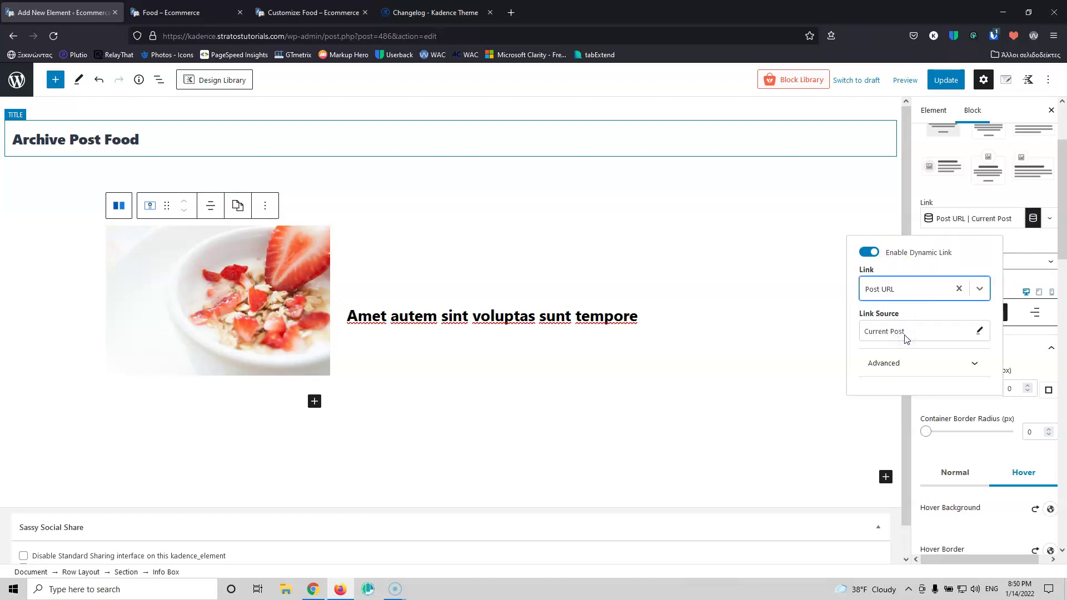
click(951, 82)
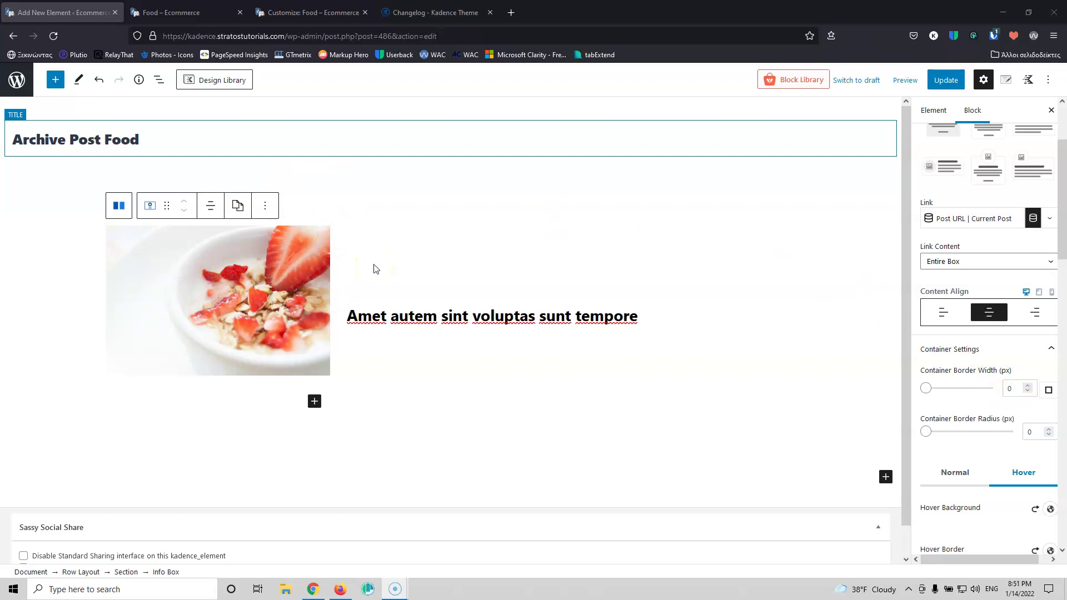
Try adding a Post Title block below the dynamic heading in the text section
click(503, 317)
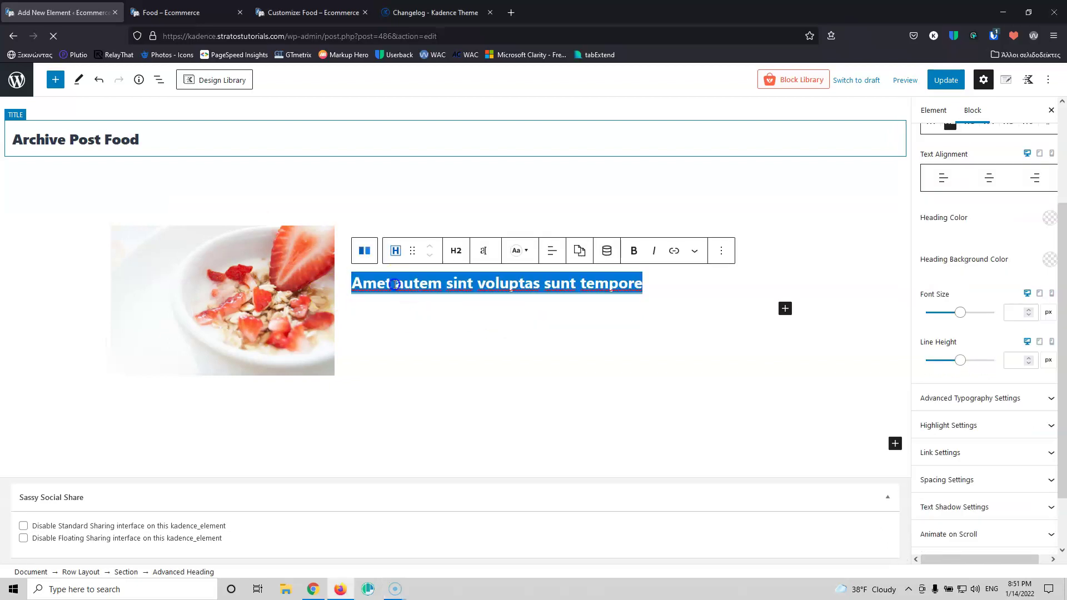
click(395, 285)
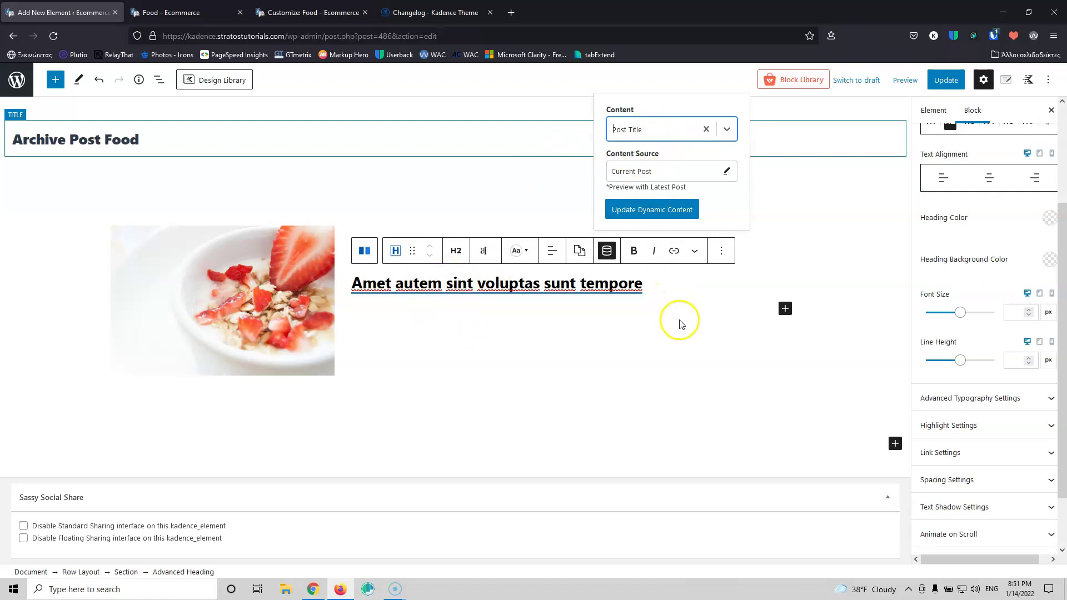
click(785, 313)
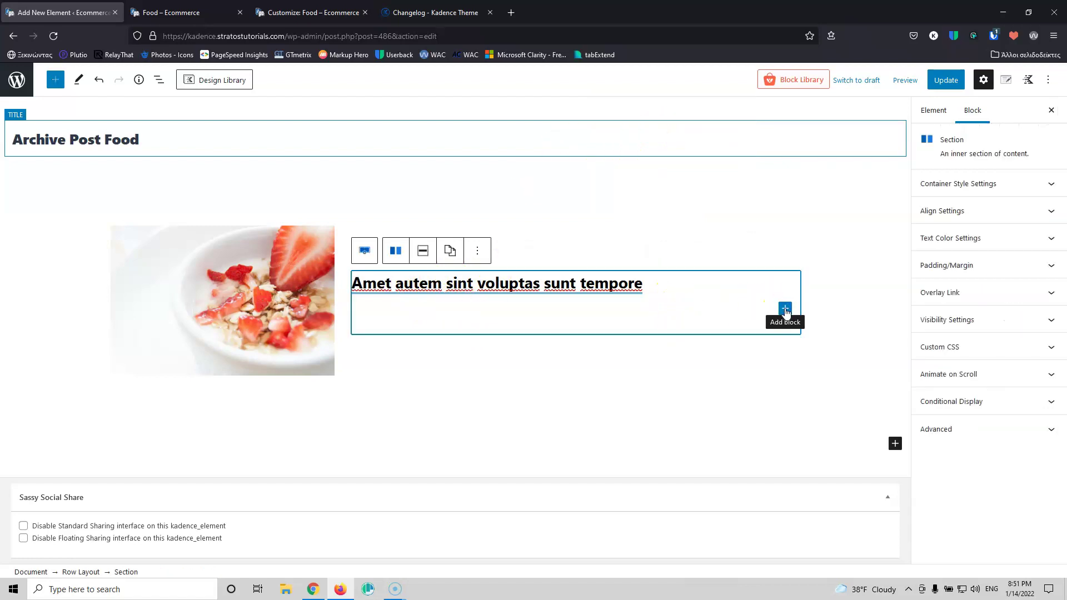
click(786, 309)
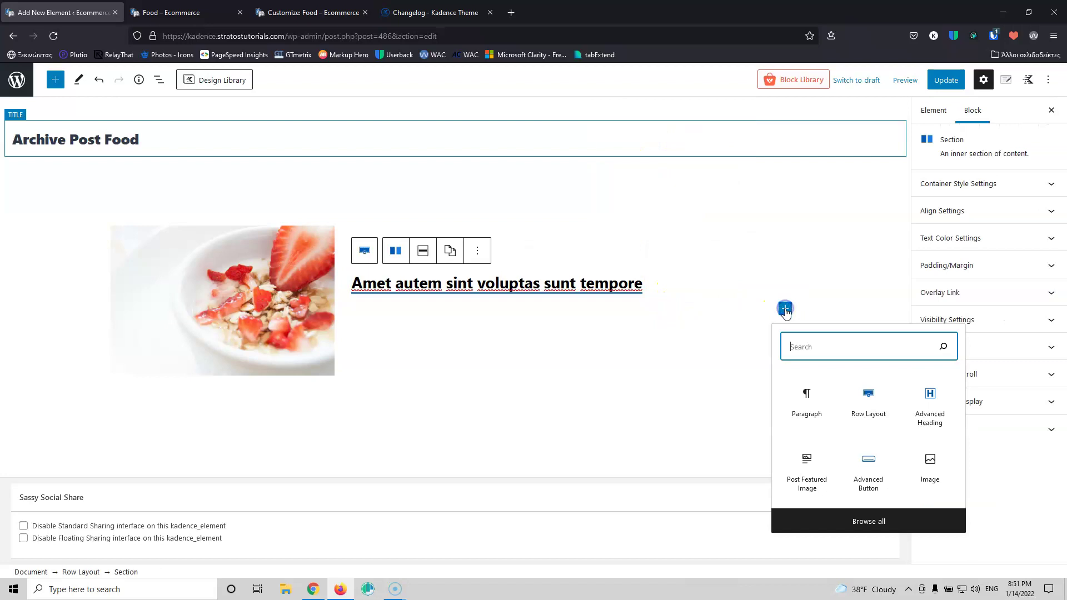
click(870, 522)
scroll(84, 383, down, 15)
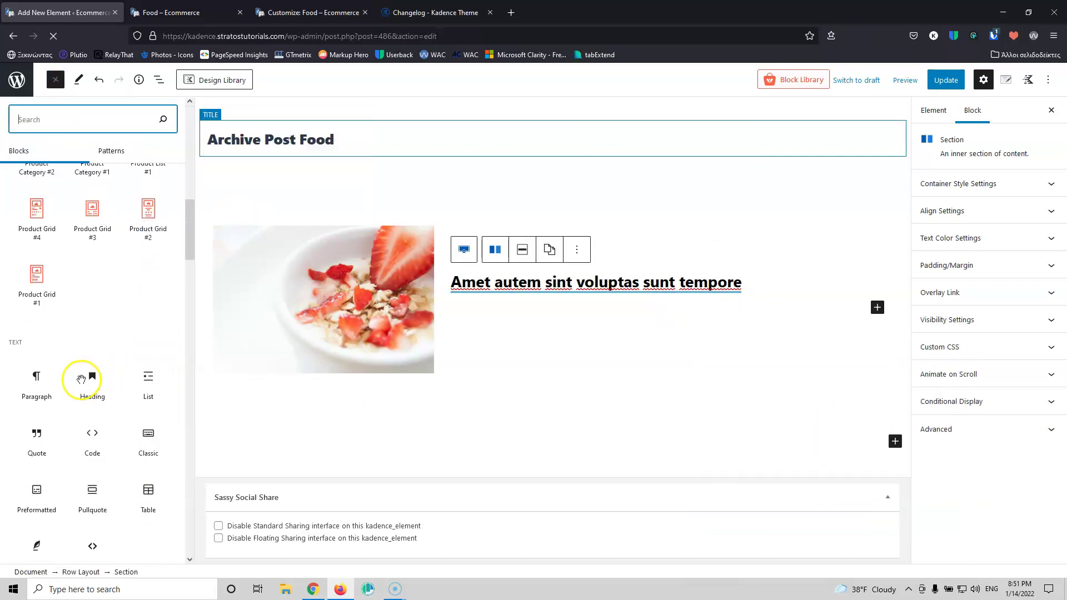
scroll(83, 383, down, 10)
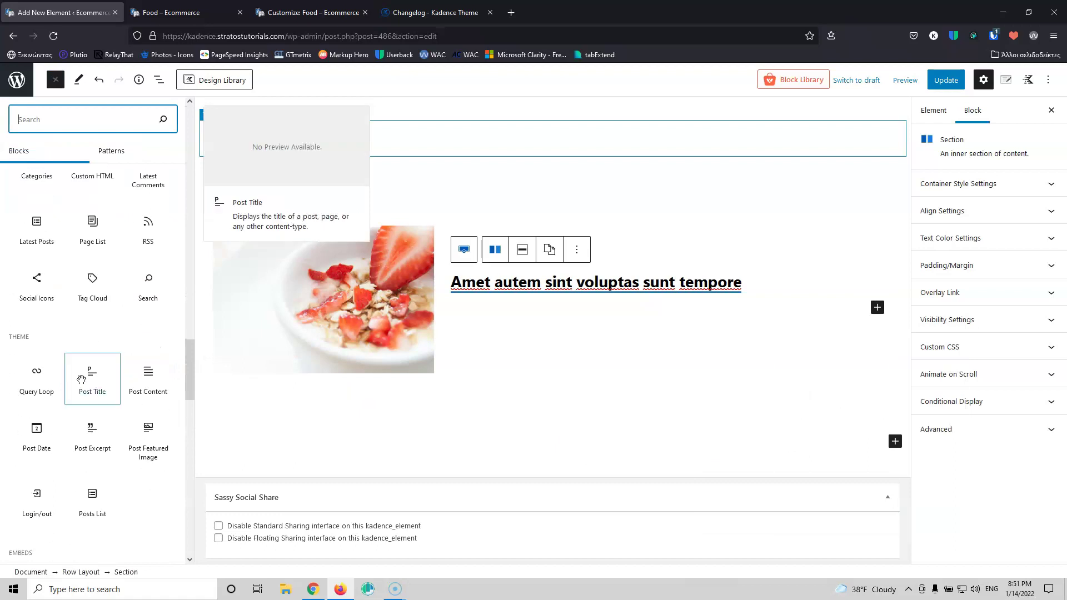
click(89, 327)
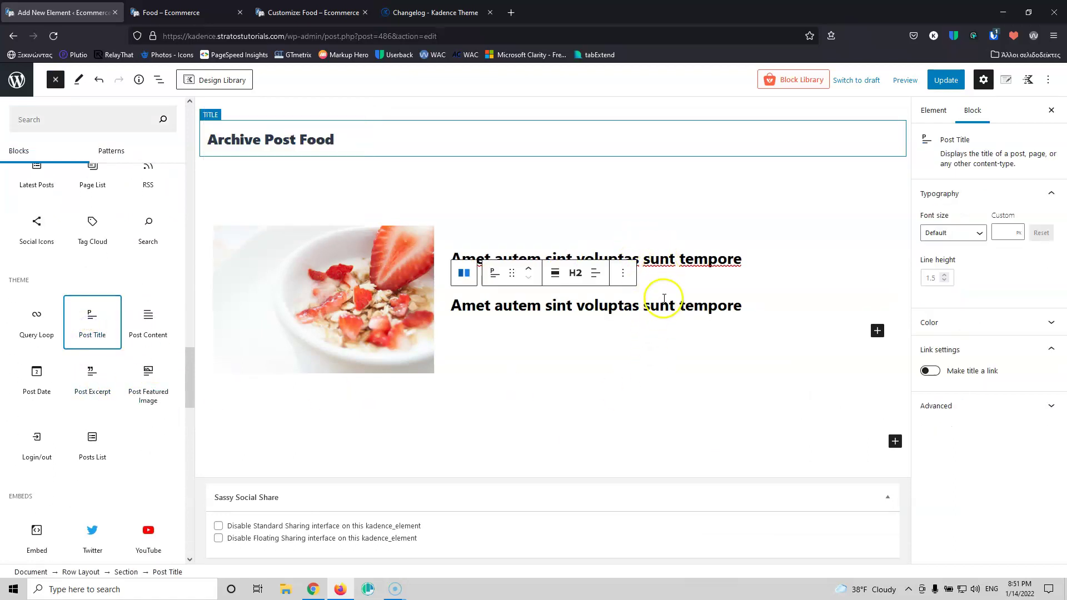
Check the Post Title block's font size and link options and remove the block from the section
click(660, 310)
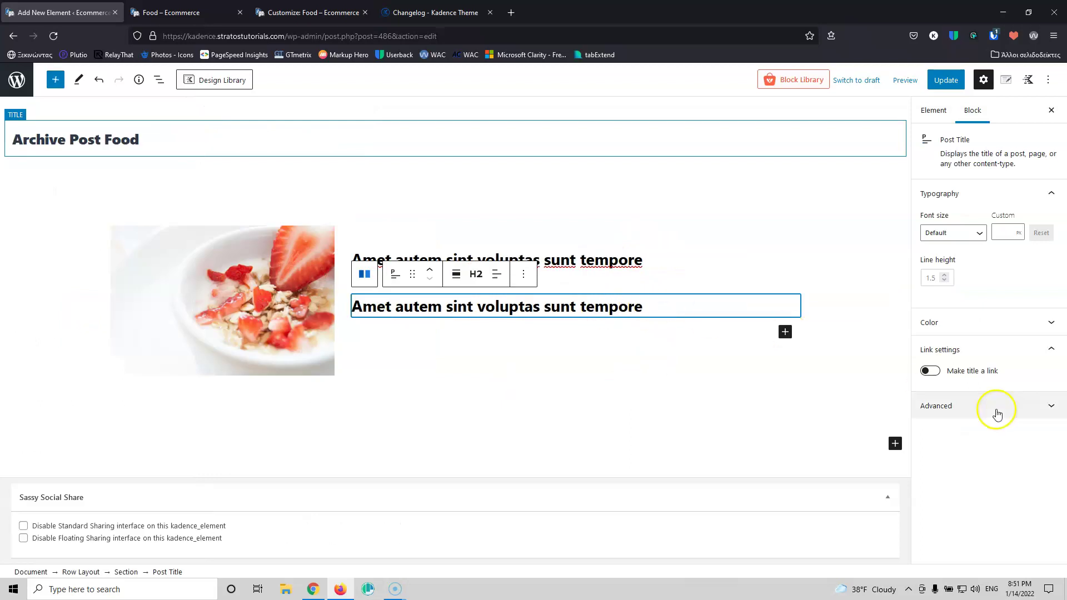
click(967, 239)
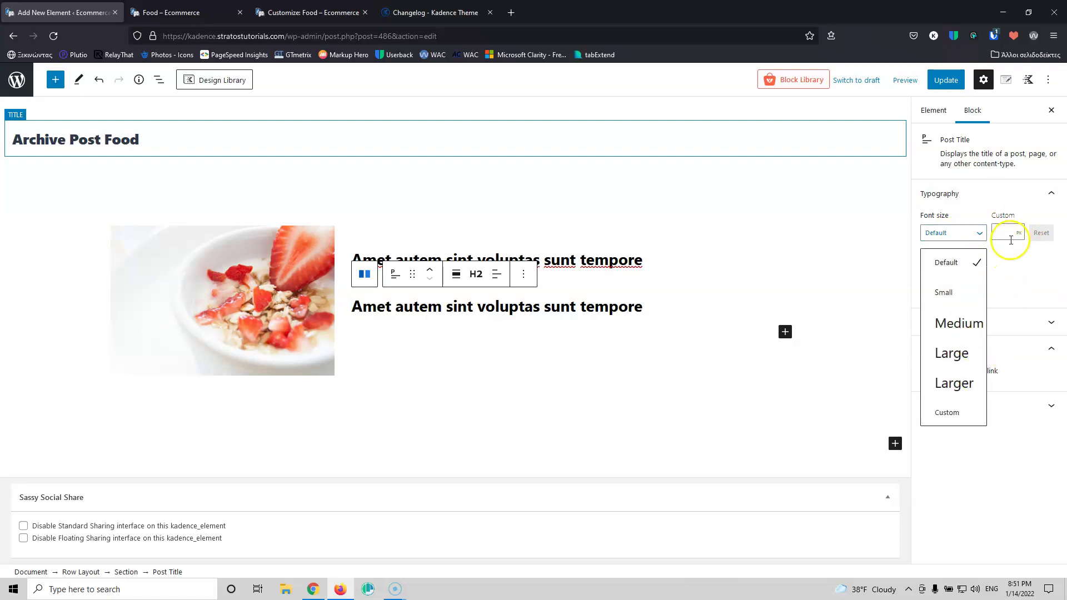
click(1010, 266)
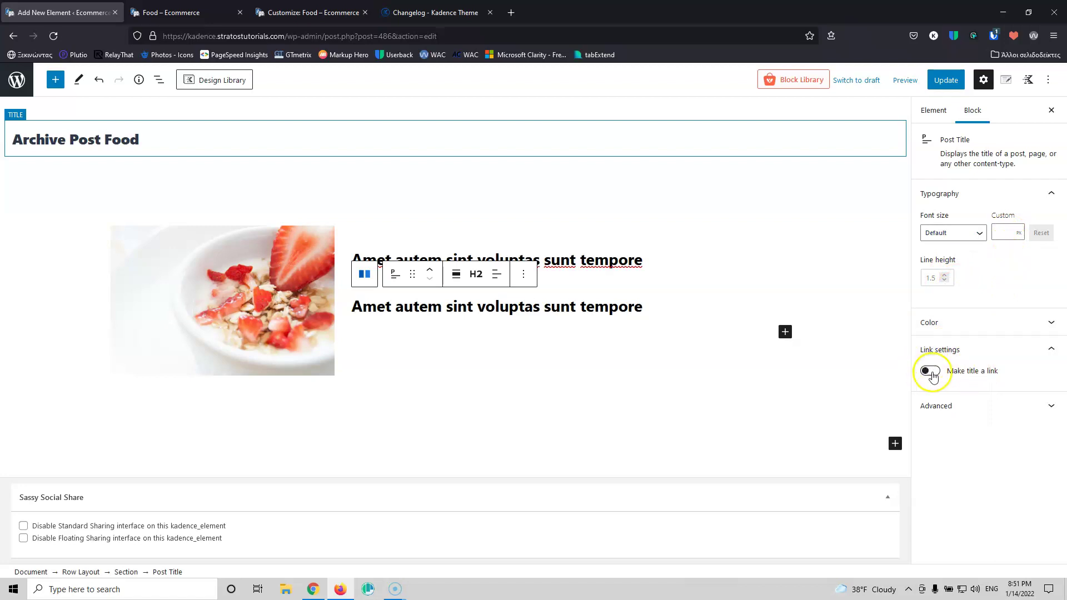
click(598, 259)
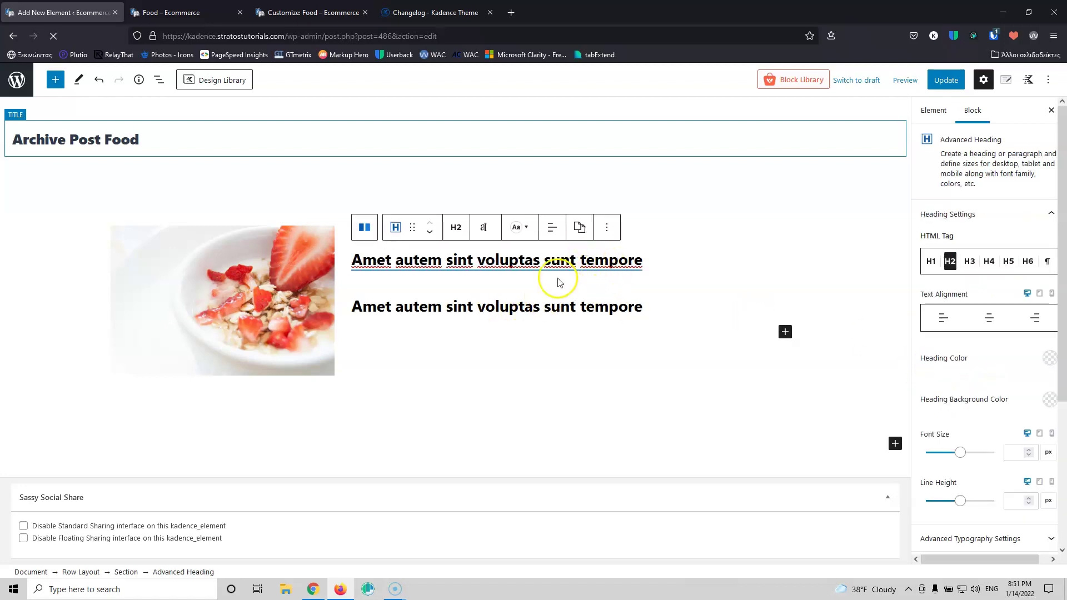
click(521, 294)
click(526, 276)
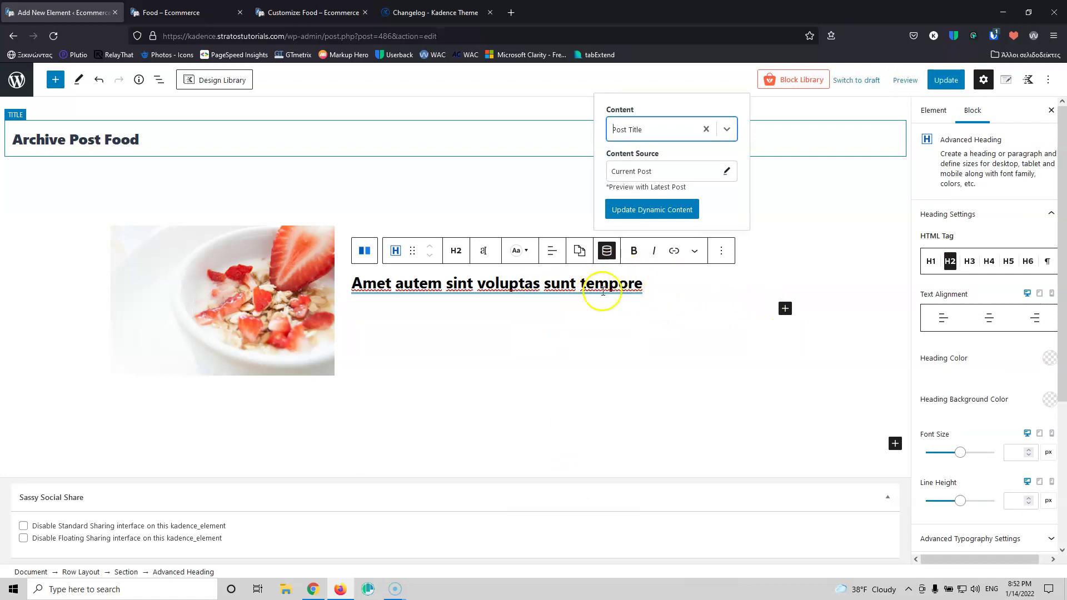
Set the heading's wrap link to a dynamic Post URL link and update the element
scroll(1010, 398, down, 4)
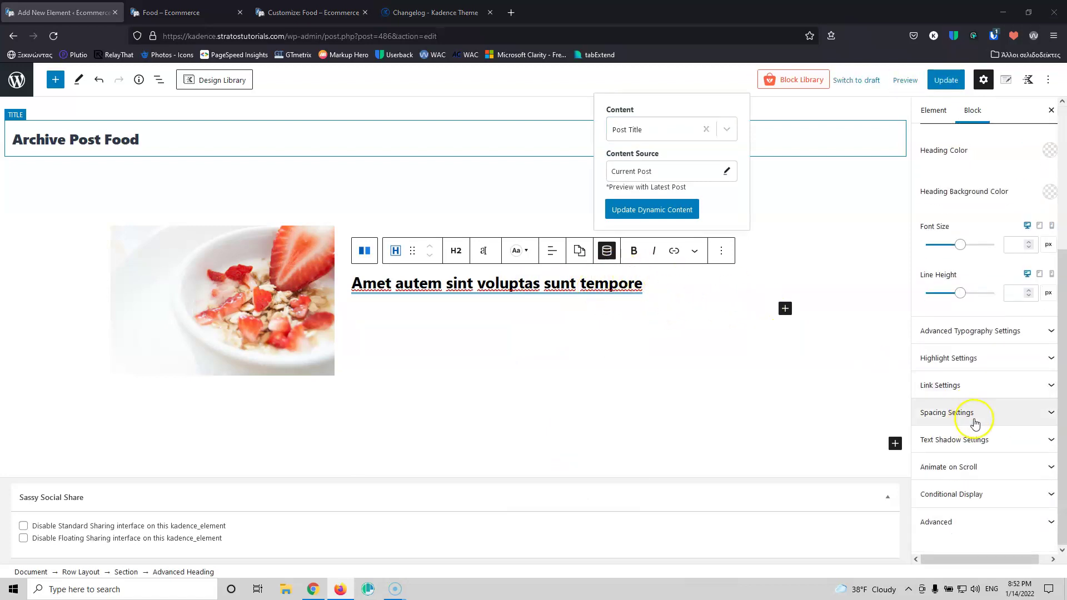
click(979, 383)
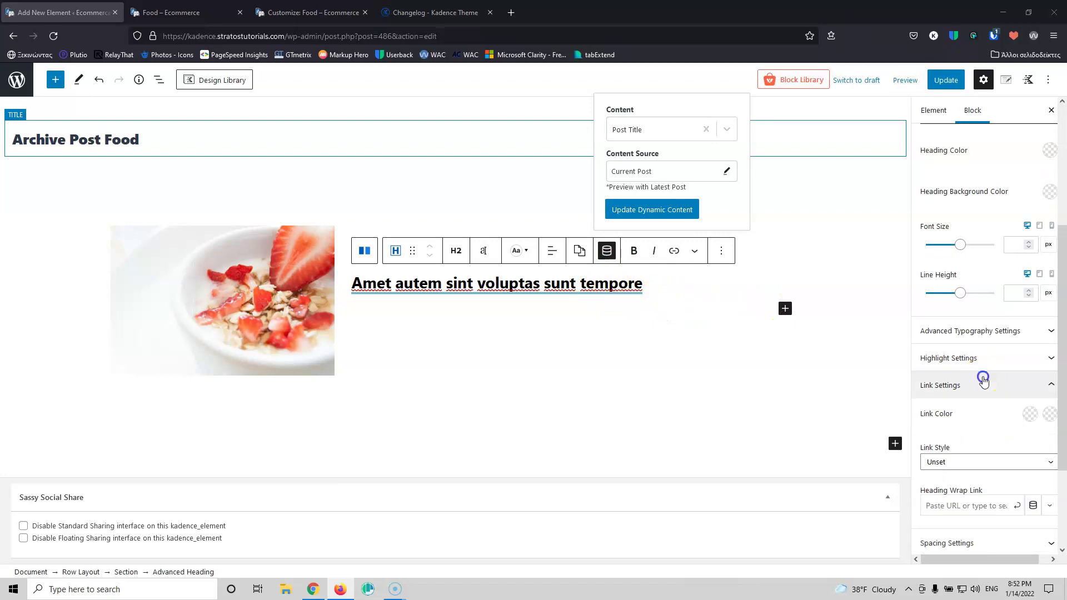
click(1034, 506)
click(870, 541)
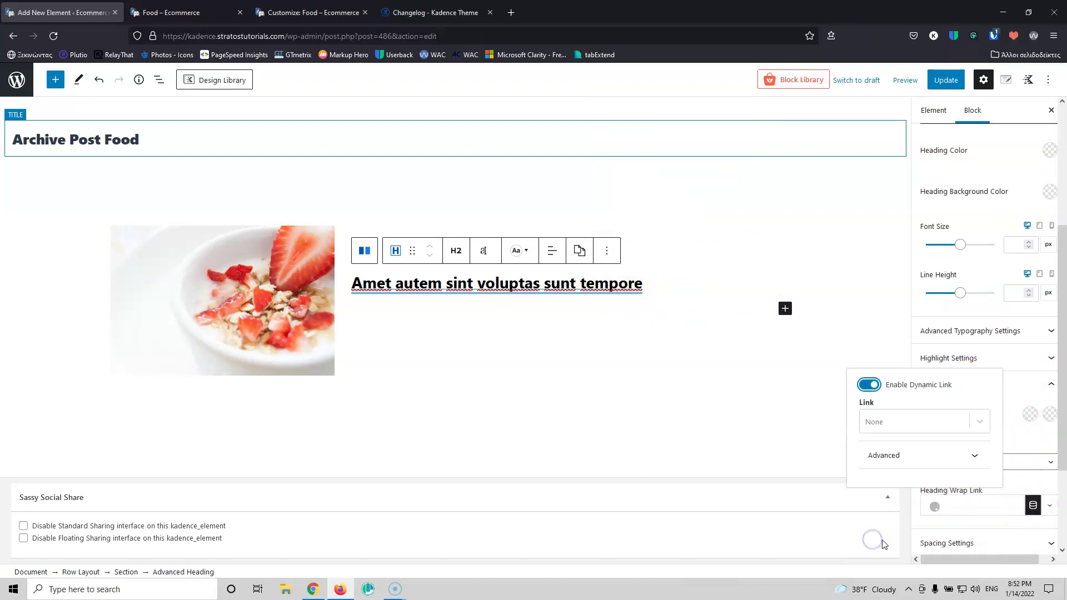
click(906, 429)
click(899, 404)
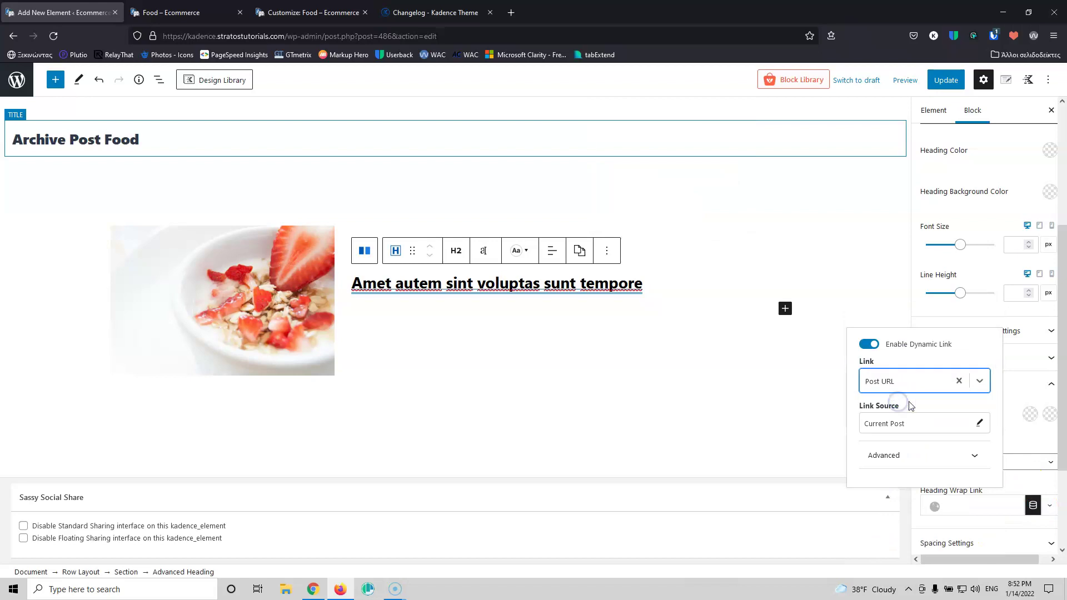
click(945, 81)
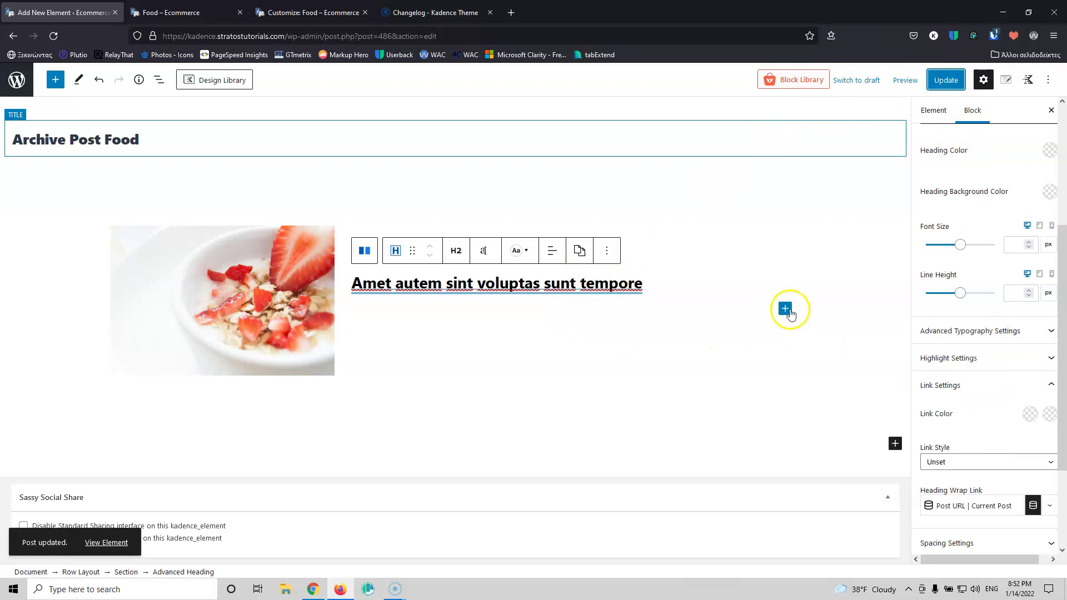
Add a Post Excerpt block below the heading and turn off its Show link on new line option
click(785, 310)
click(785, 310)
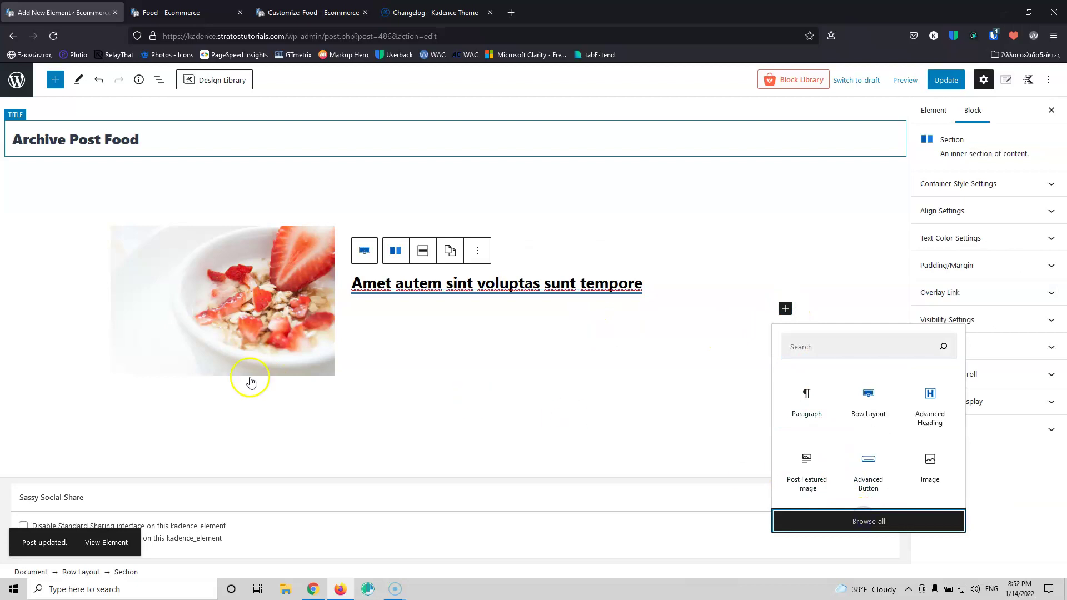
scroll(148, 350, down, 10)
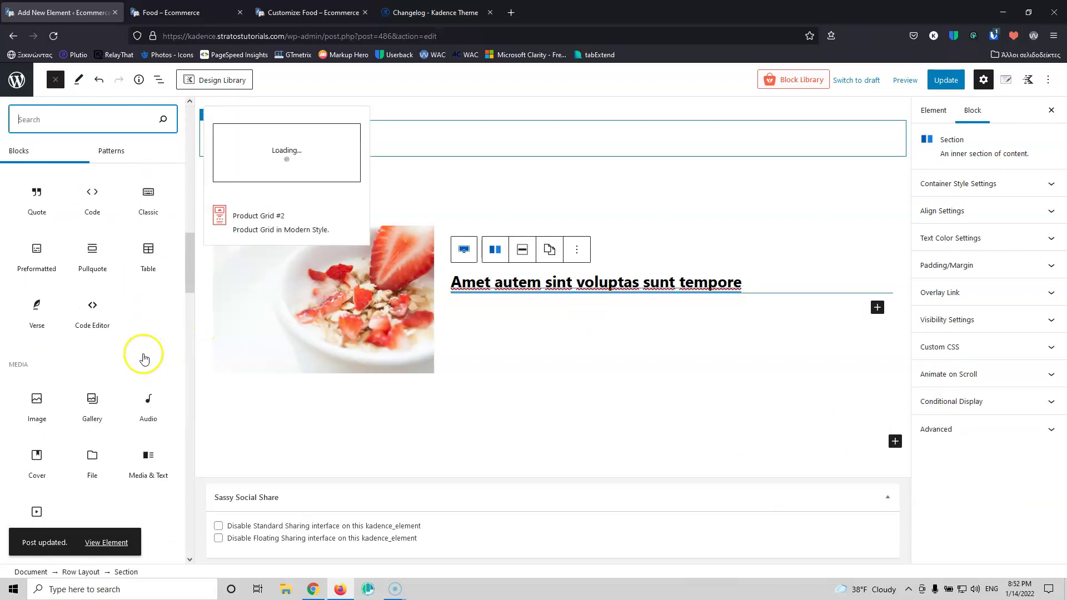
scroll(143, 359, down, 15)
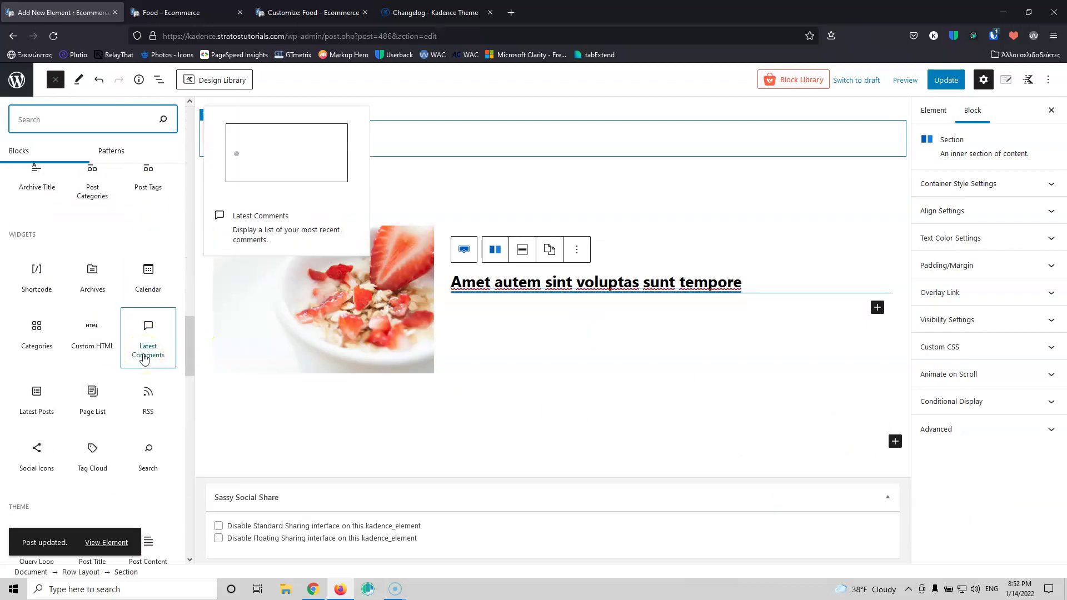
scroll(143, 359, down, 5)
click(87, 373)
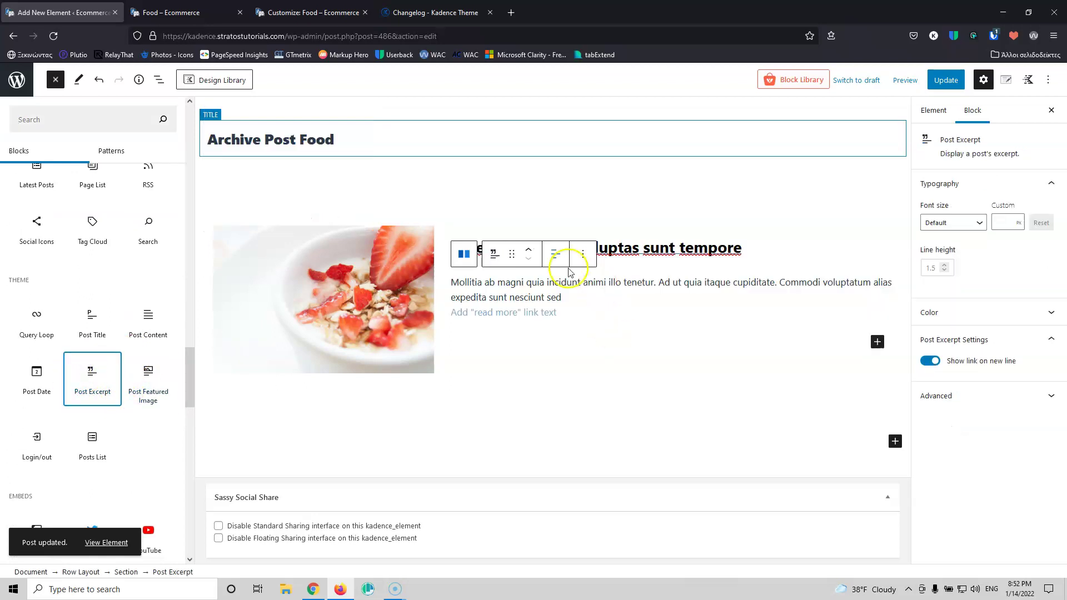
click(563, 292)
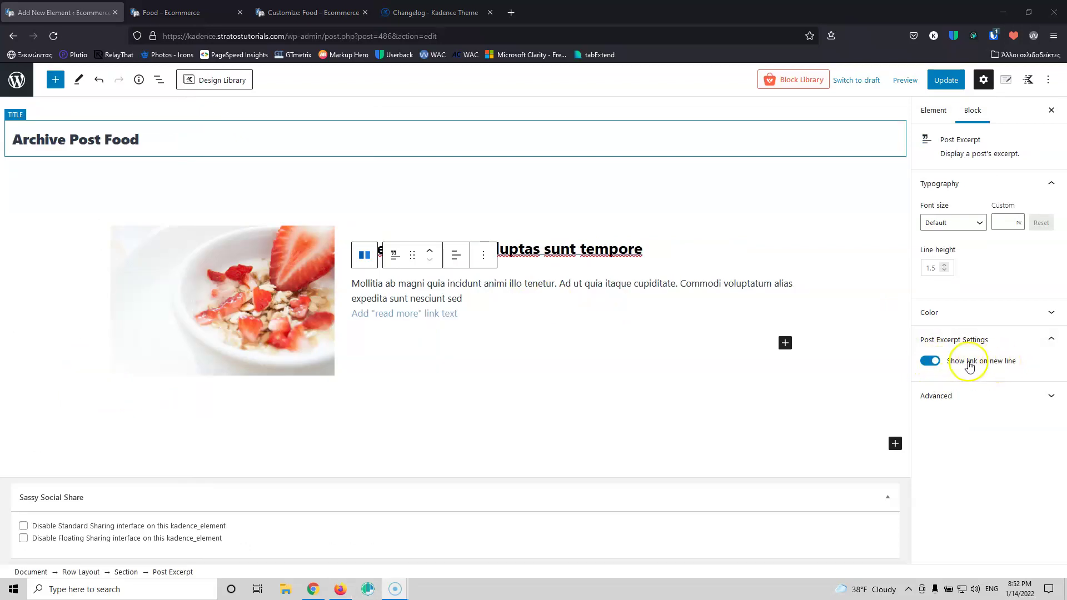
click(928, 362)
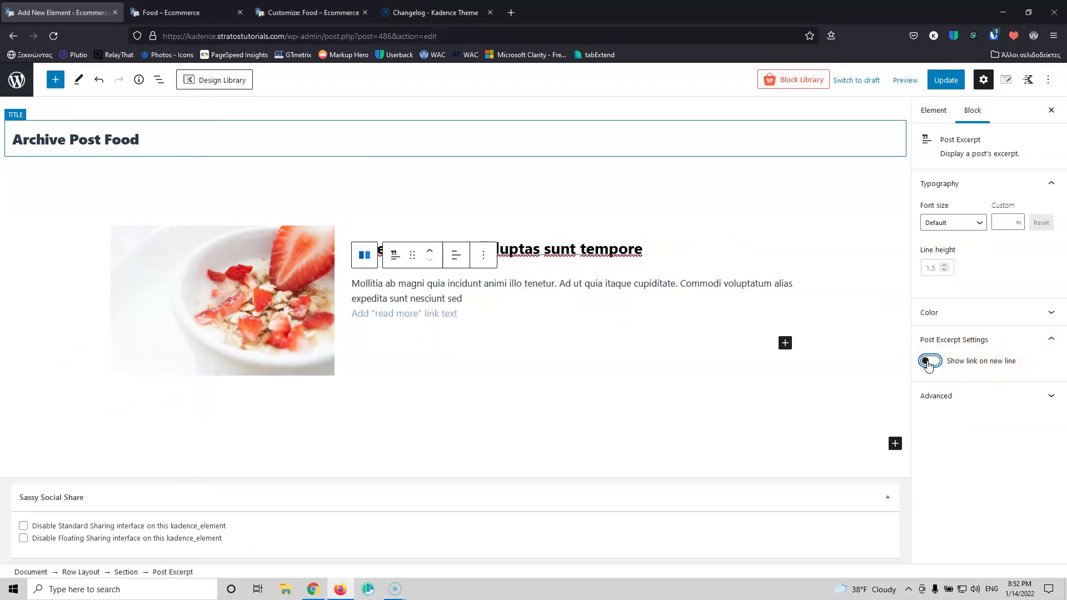
Update the element and reload the Food category page to check the linked titles and excerpts
click(940, 83)
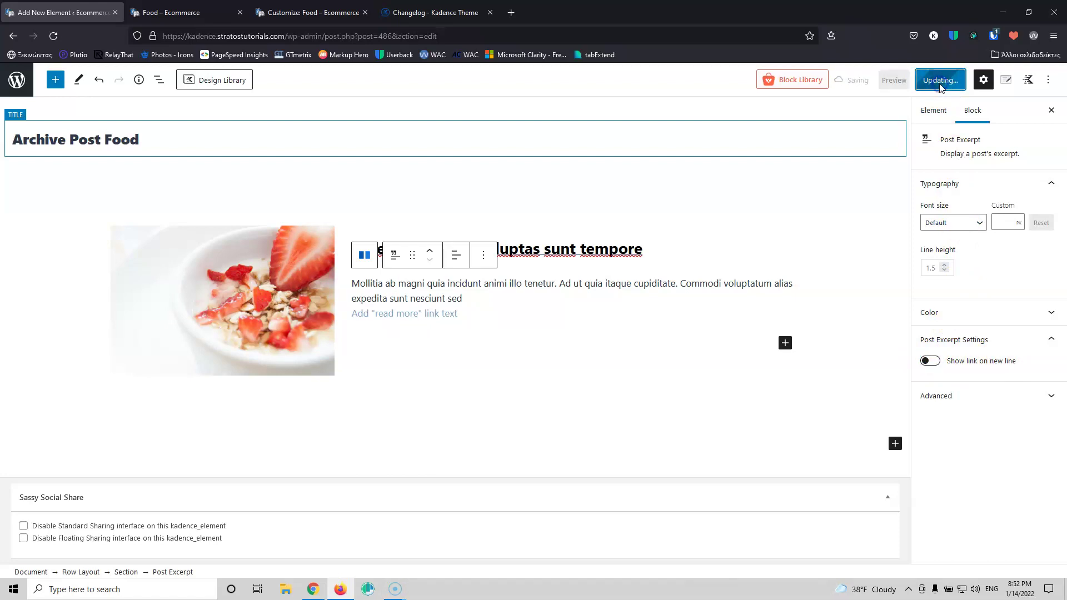
click(170, 12)
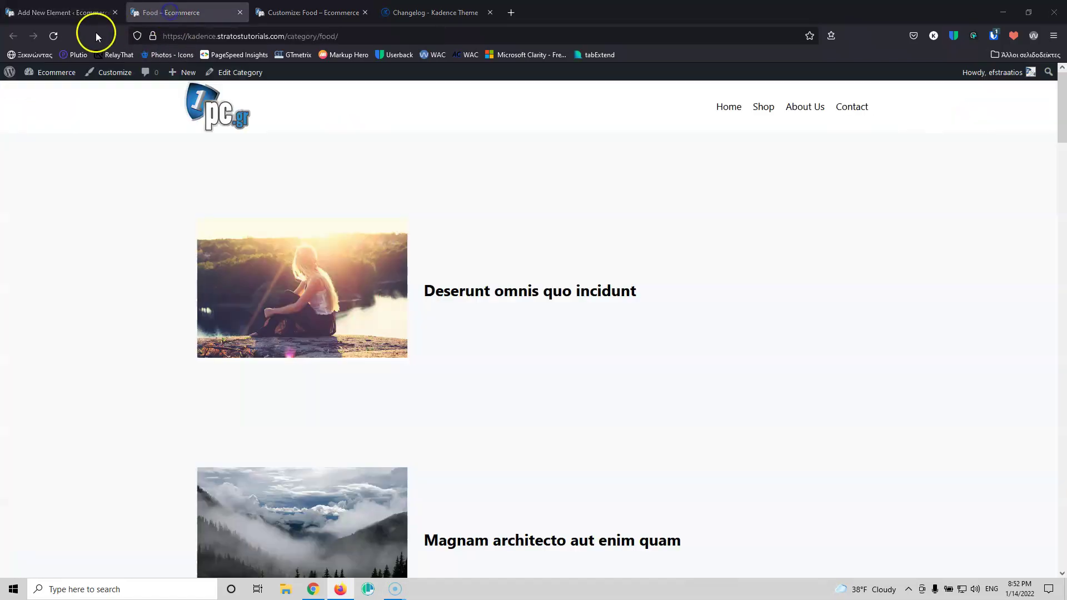
click(53, 36)
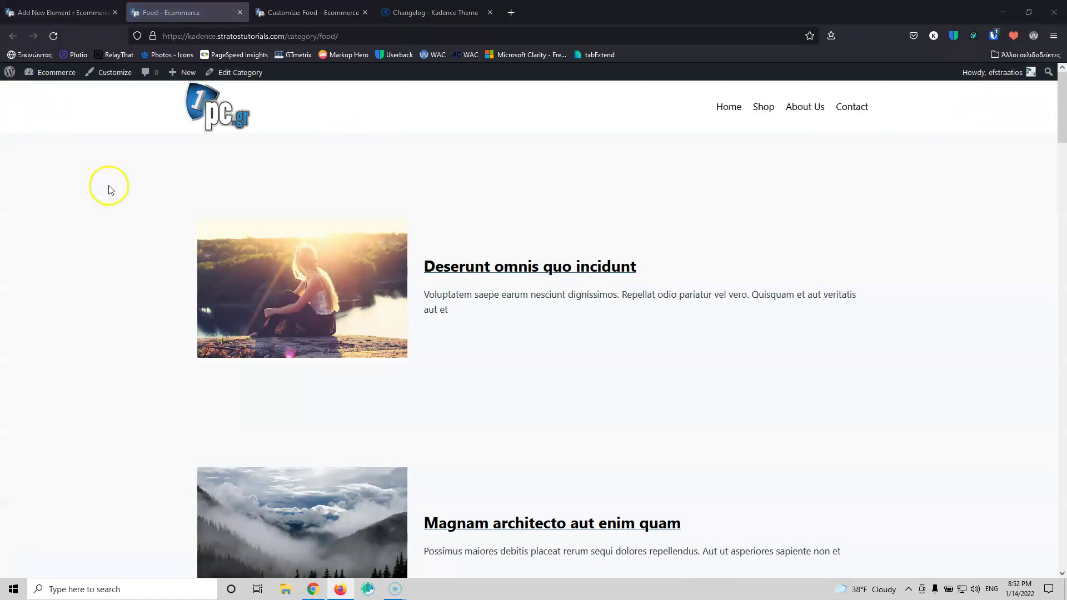
Add an Advanced Button block below the excerpt in the text section and label it Read More
click(72, 11)
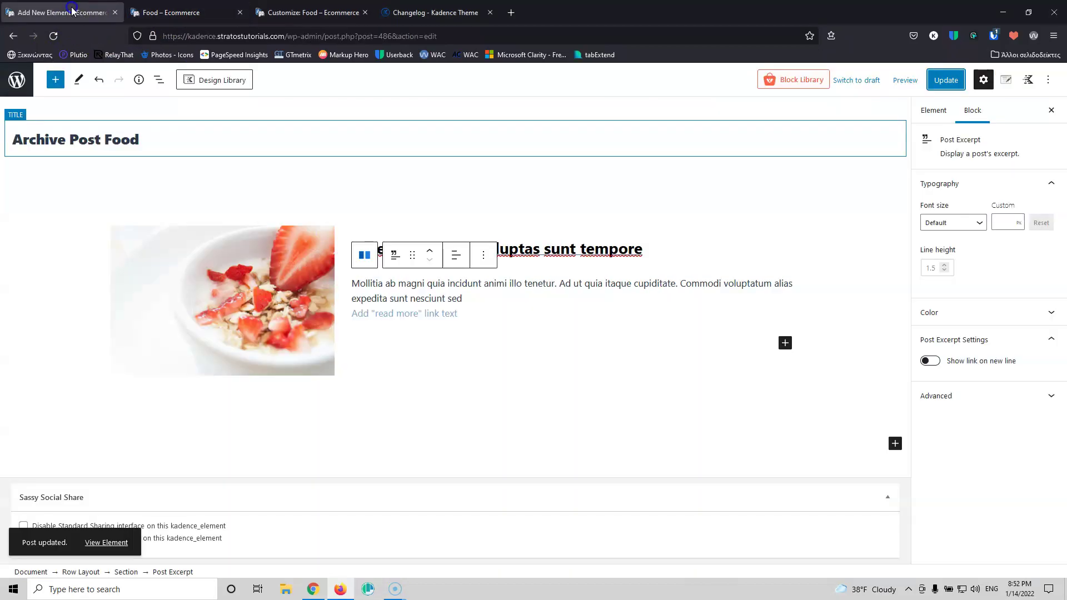
click(785, 345)
click(785, 344)
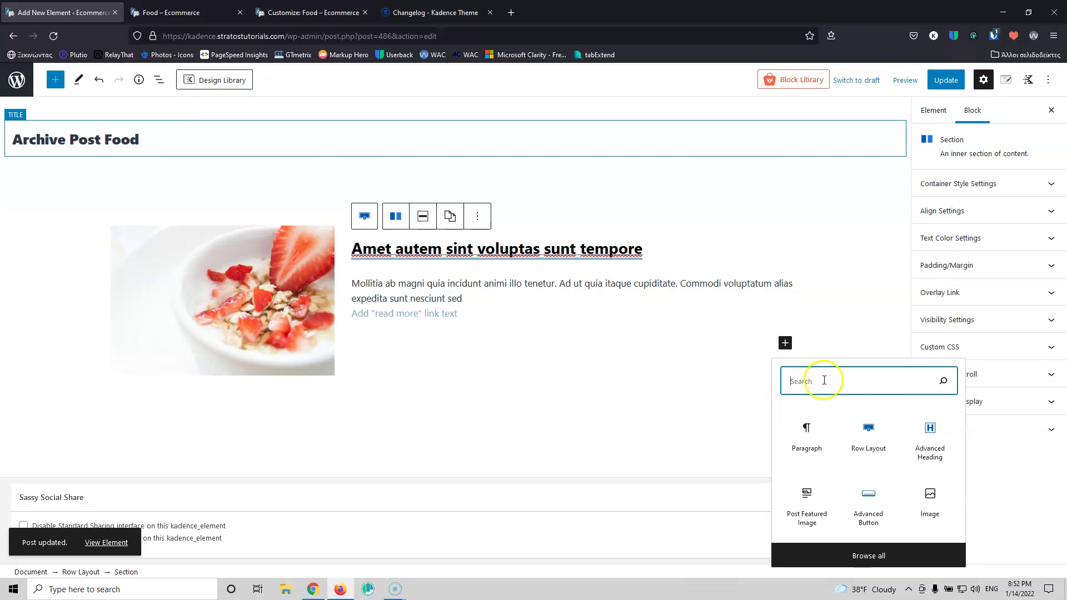
click(880, 503)
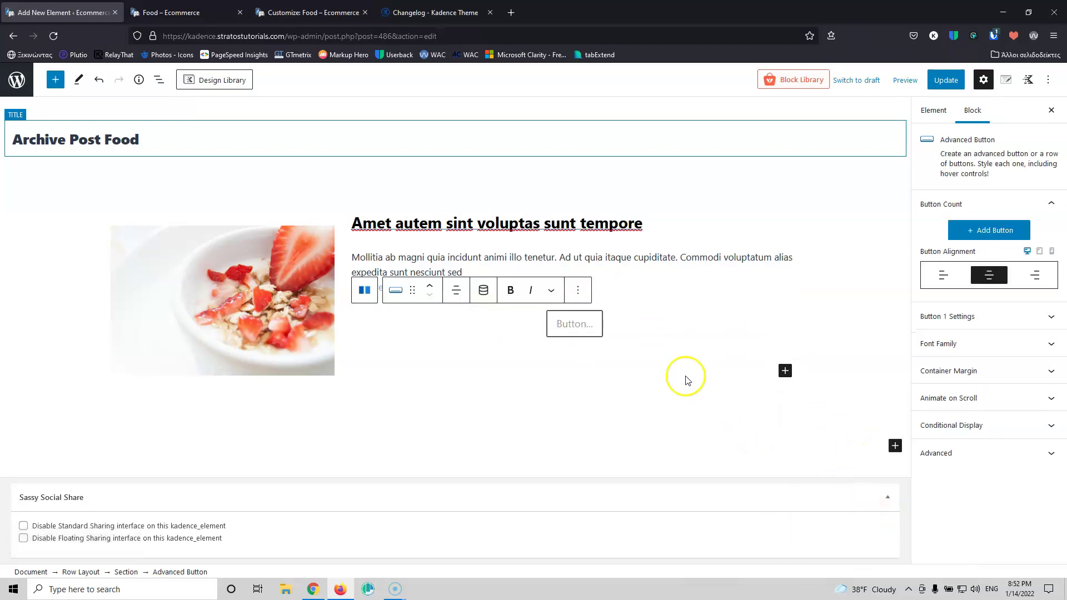
click(590, 333)
text(Read More)
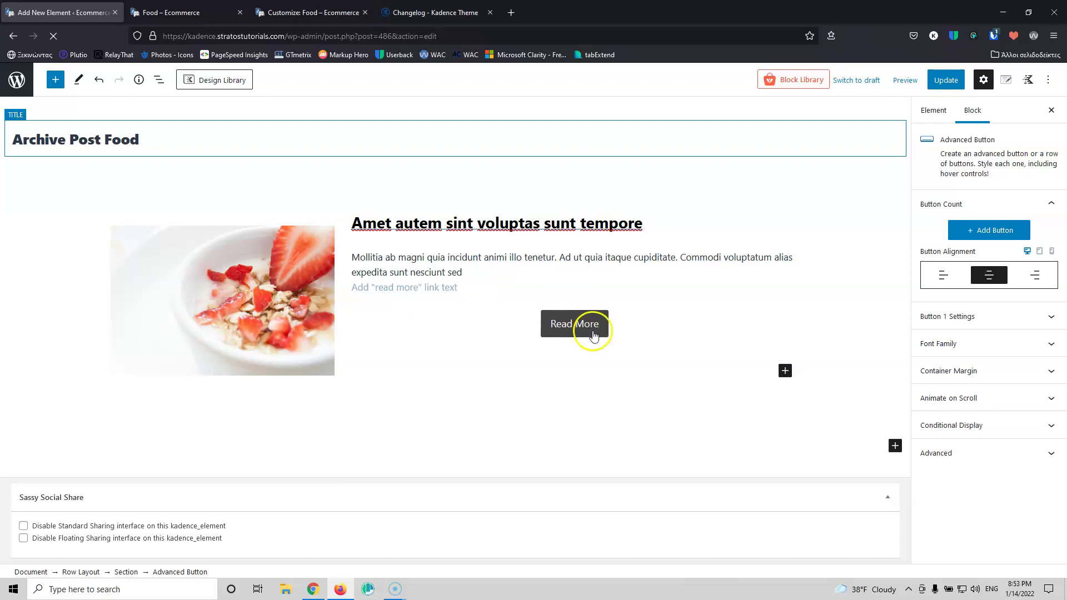
Give the Read More button a dynamic Post URL link and align it to the left
click(592, 332)
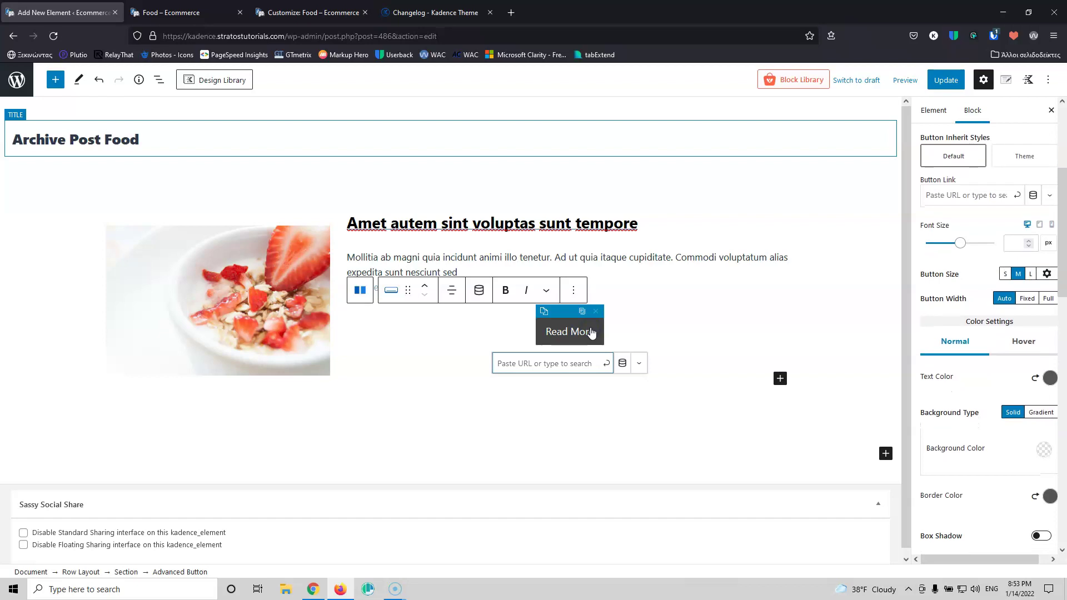
click(621, 364)
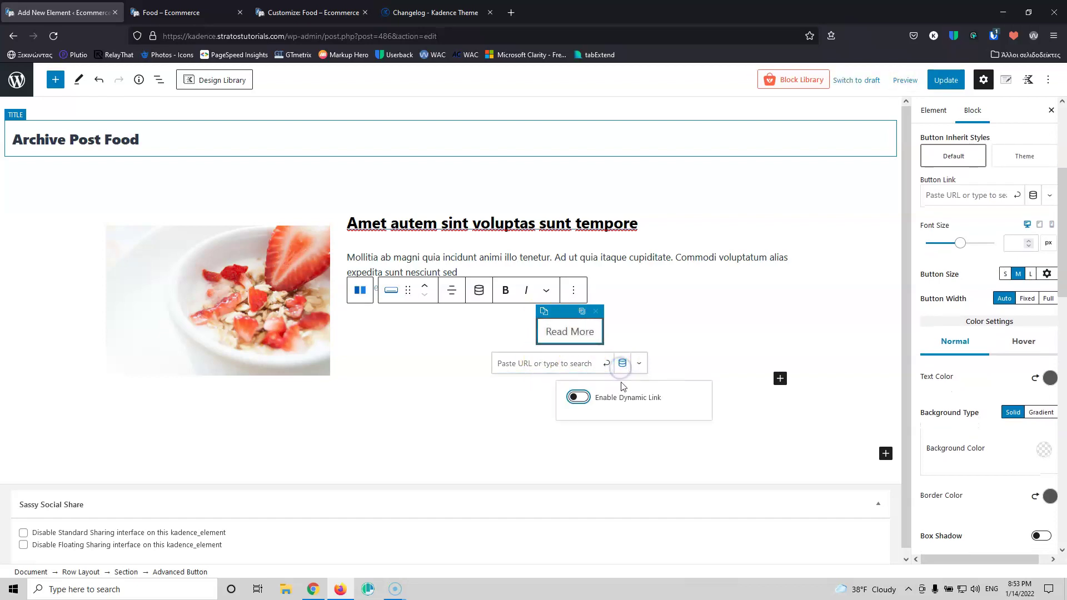
click(580, 399)
click(604, 437)
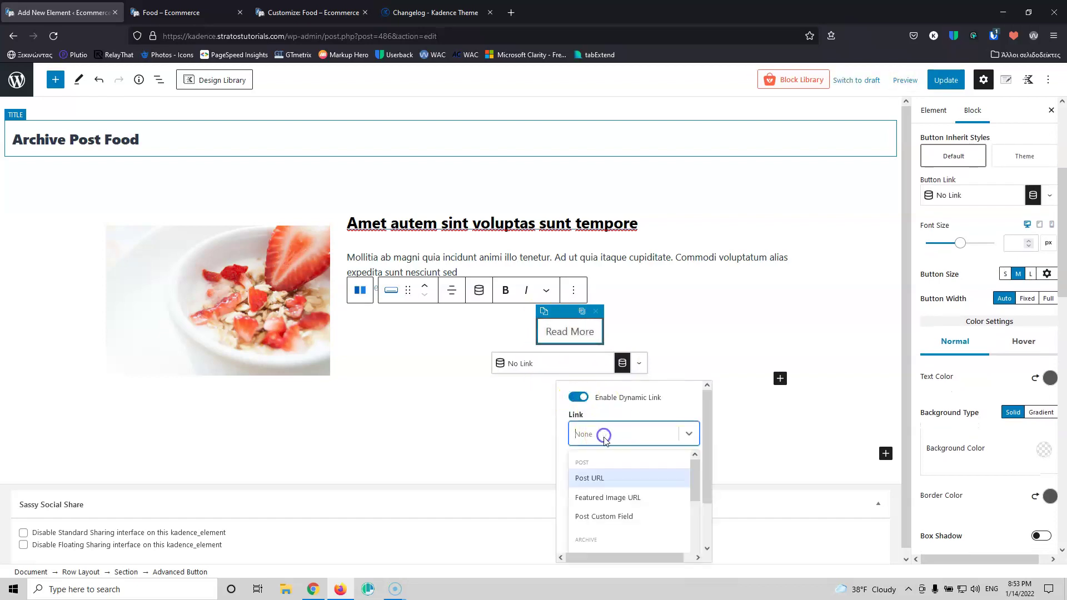
click(604, 479)
click(671, 329)
click(570, 331)
click(451, 290)
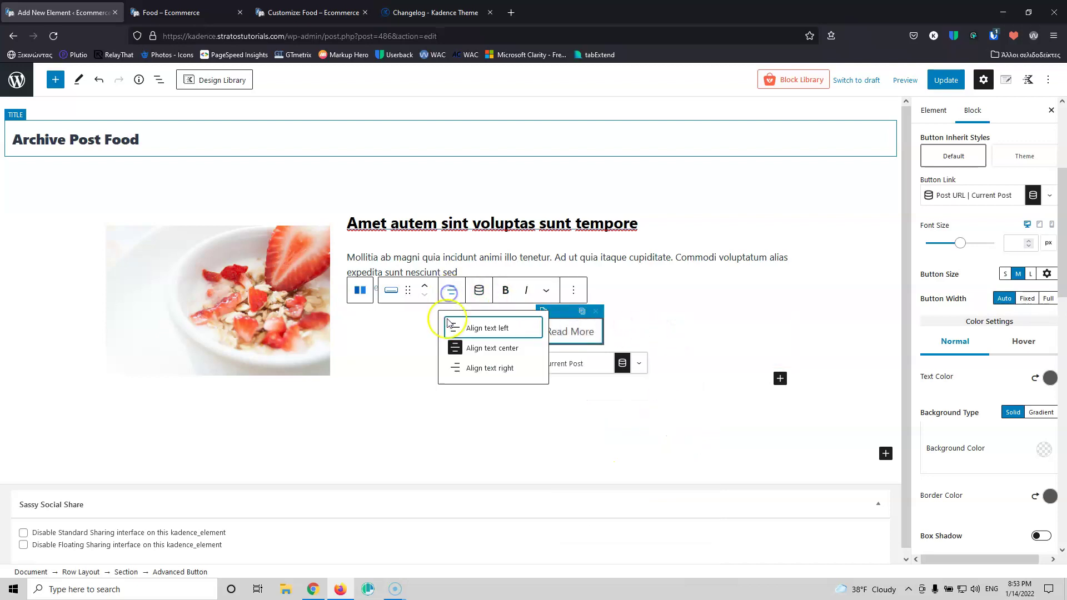
click(479, 328)
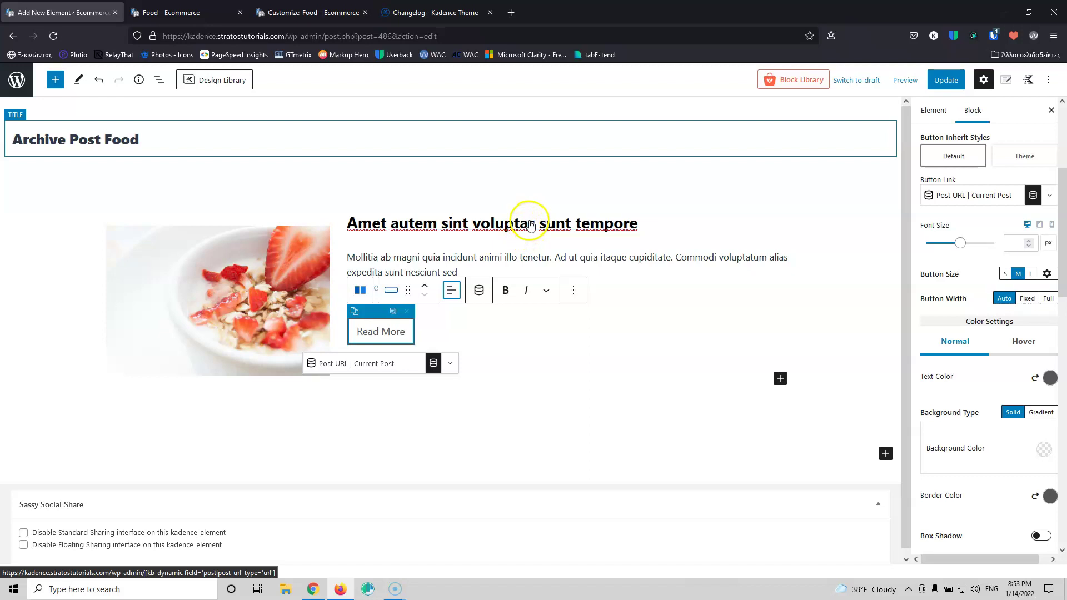
Update the element and reload the Food category page to check the Read More buttons
click(946, 80)
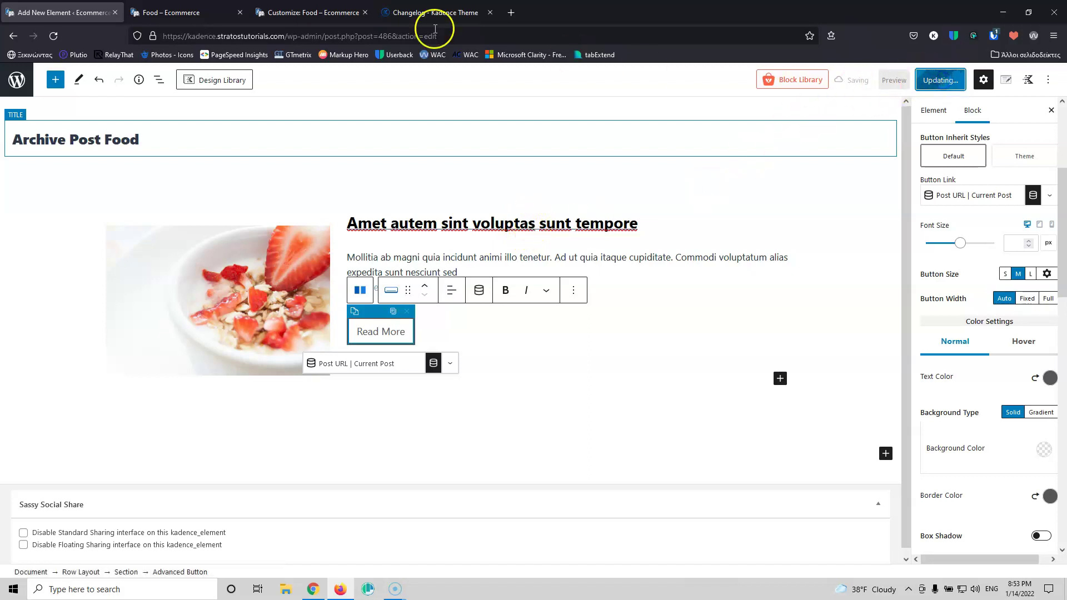
click(202, 17)
click(61, 35)
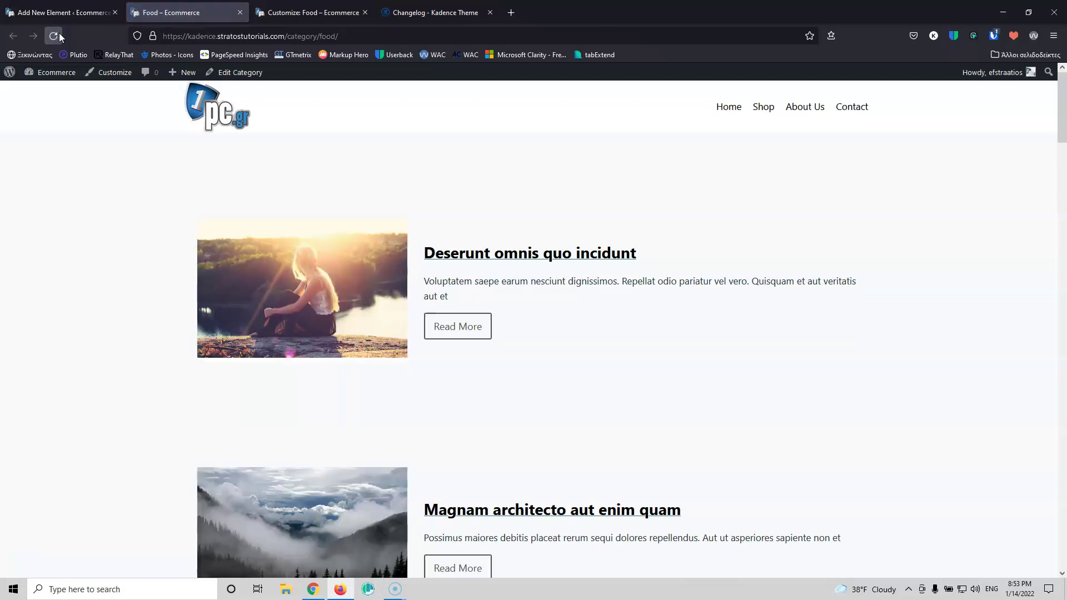
Set the row layout's background color to the white palette color
click(83, 13)
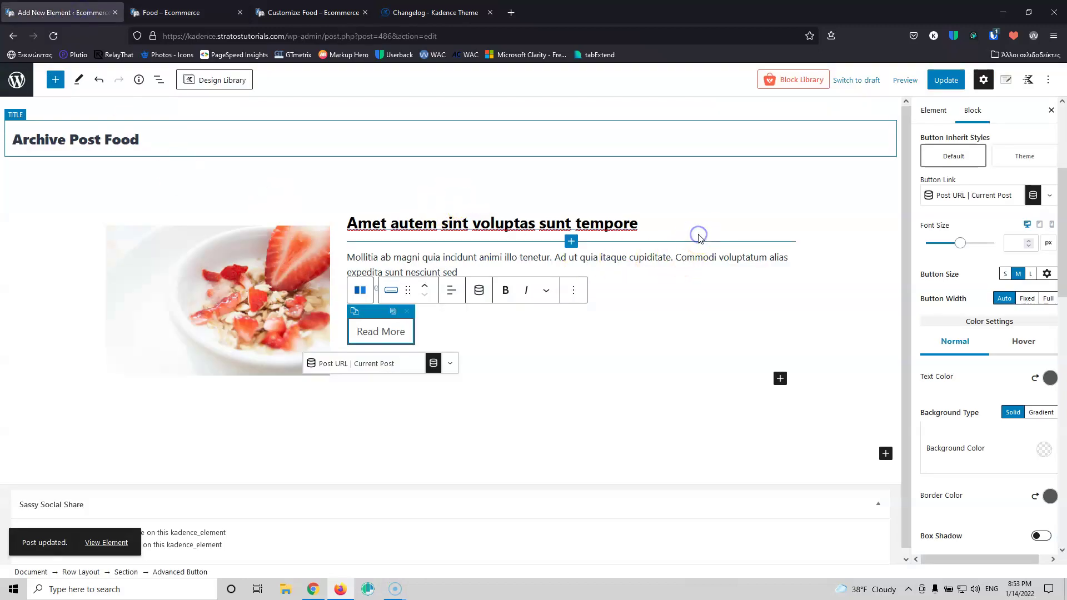
click(700, 237)
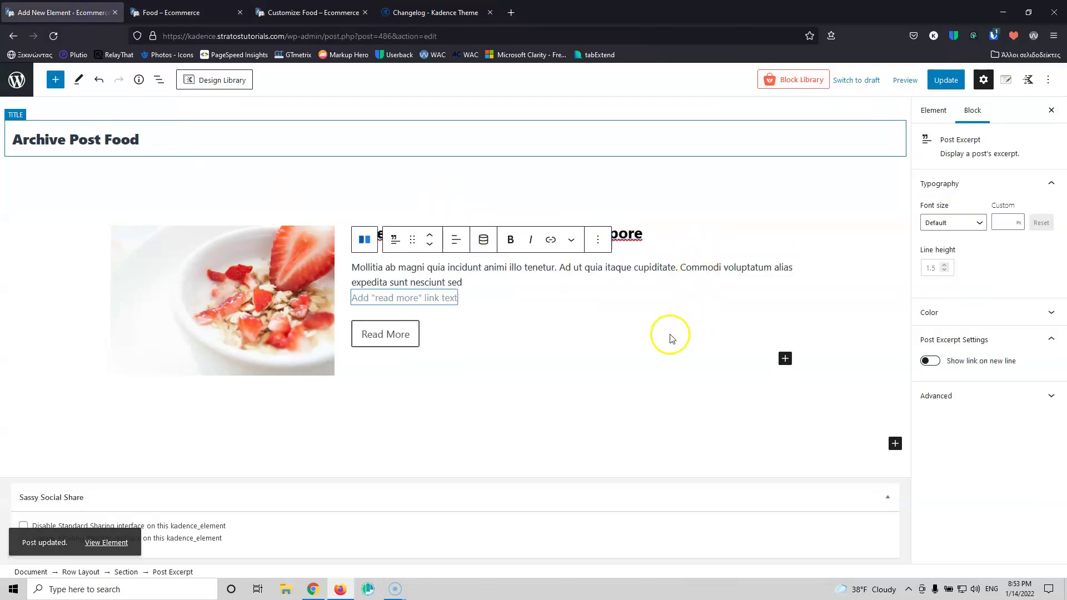
click(99, 572)
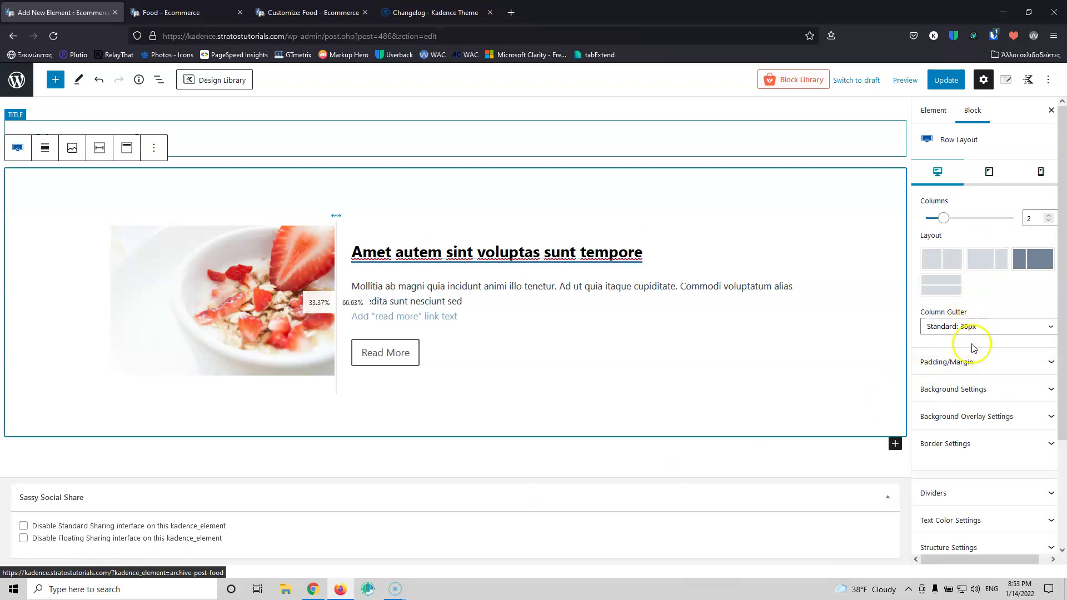
click(991, 390)
click(1049, 454)
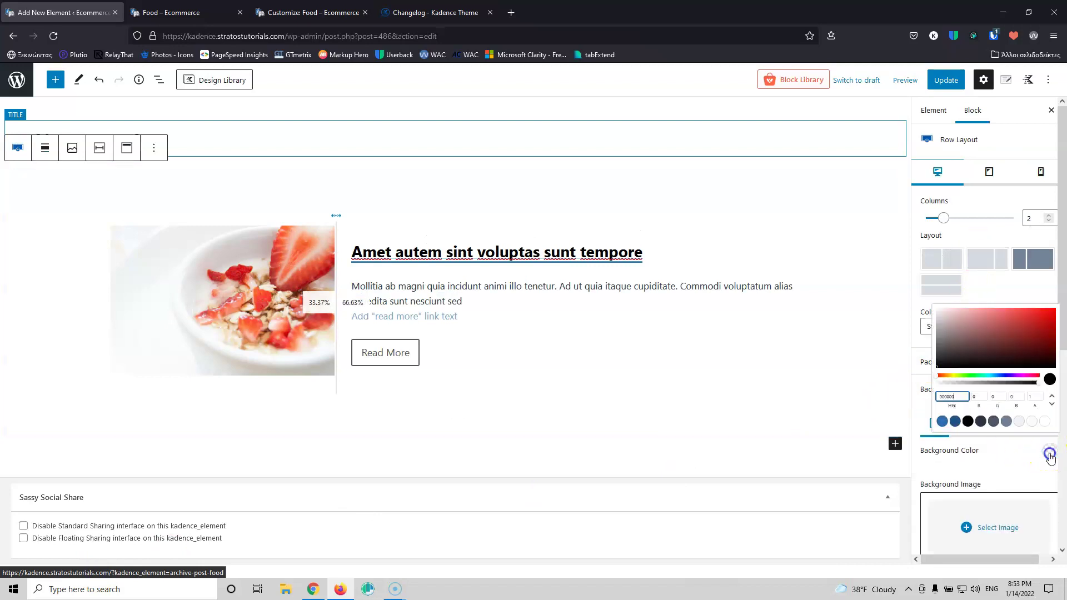
click(1043, 421)
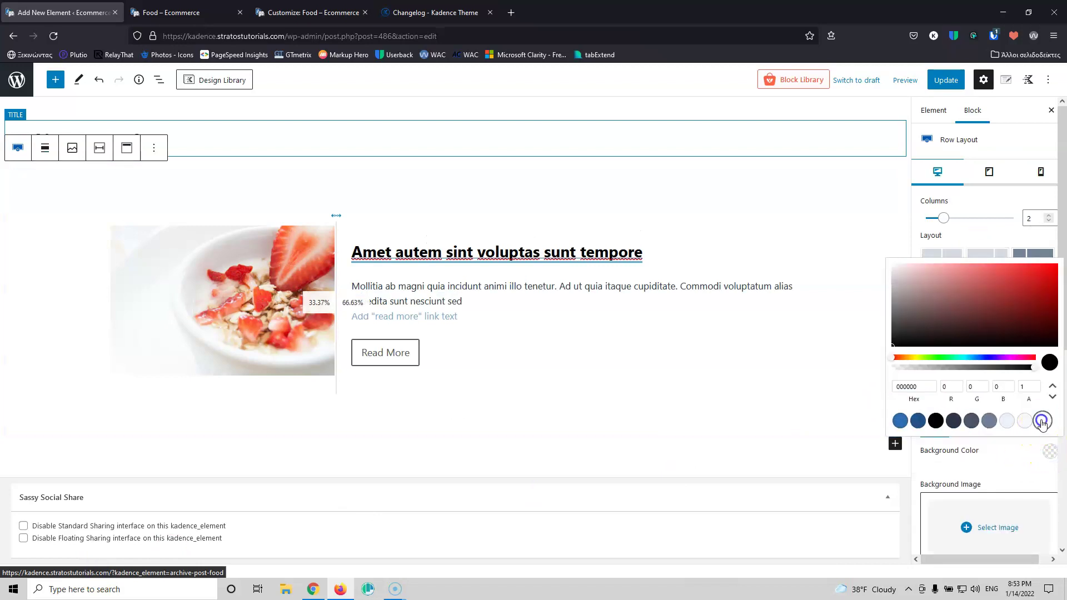
Update the element and reload the Food category page to check the row background
click(952, 80)
click(189, 12)
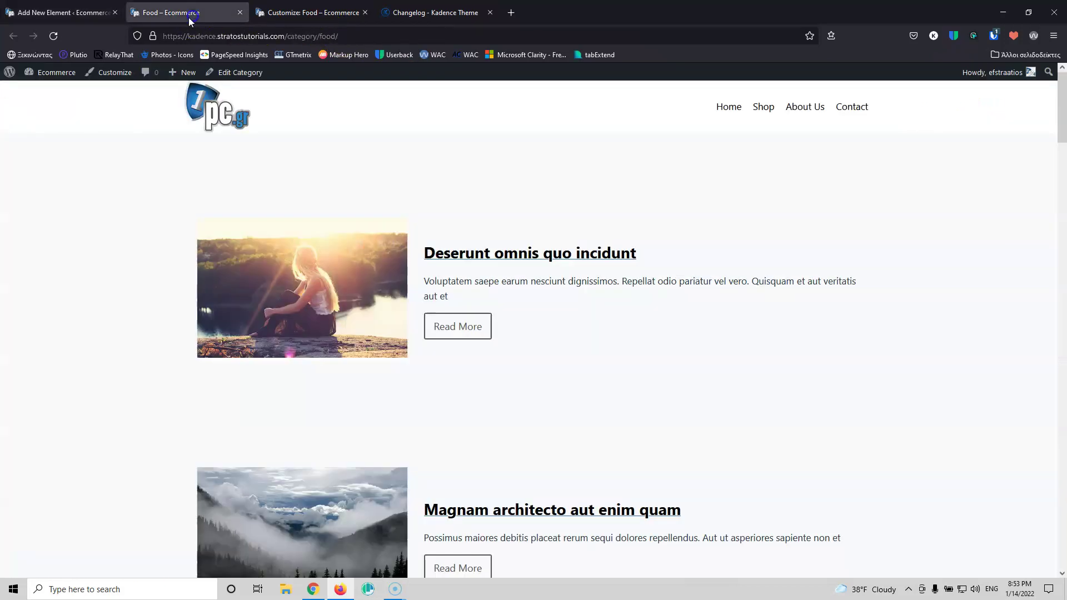
click(54, 37)
Set the row layout's top, right, bottom and left padding to 0 px and update the element
click(65, 10)
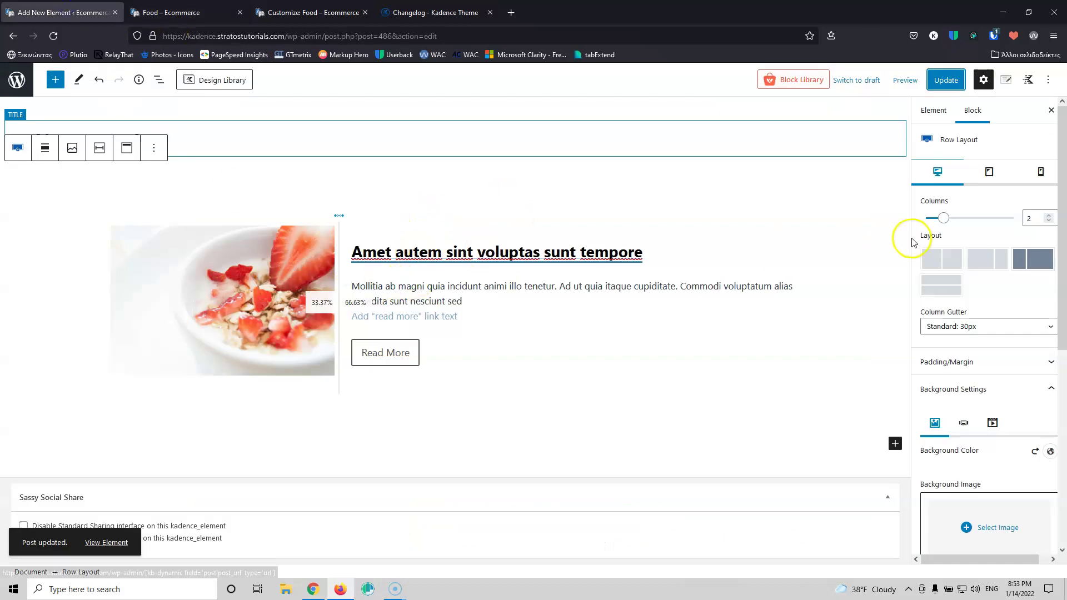
click(980, 369)
double_click(937, 408)
click(968, 406)
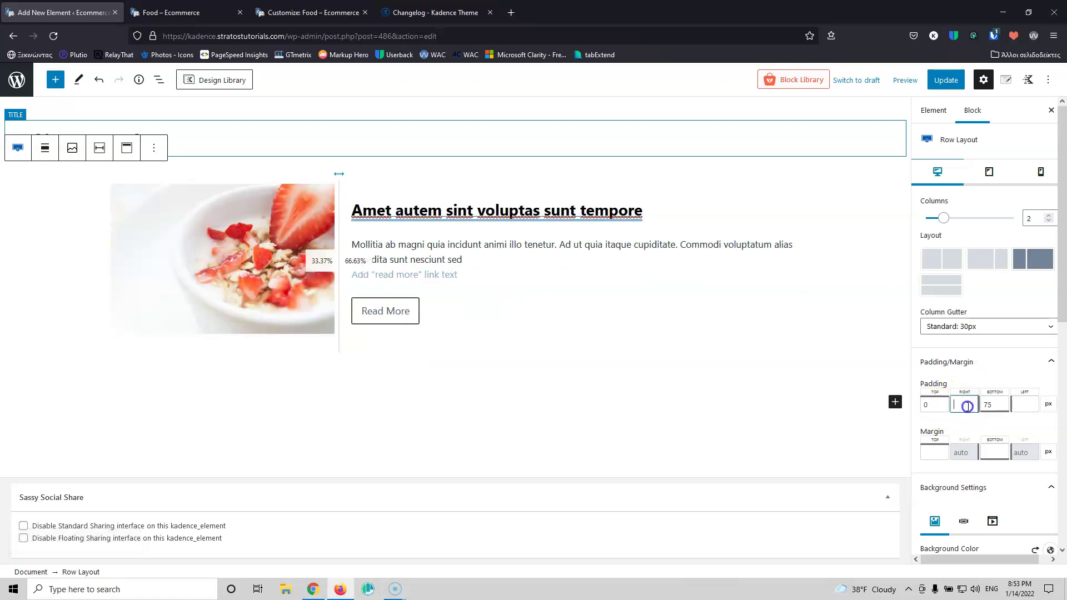
text(0)
click(990, 405)
text(0)
click(1028, 404)
text(0)
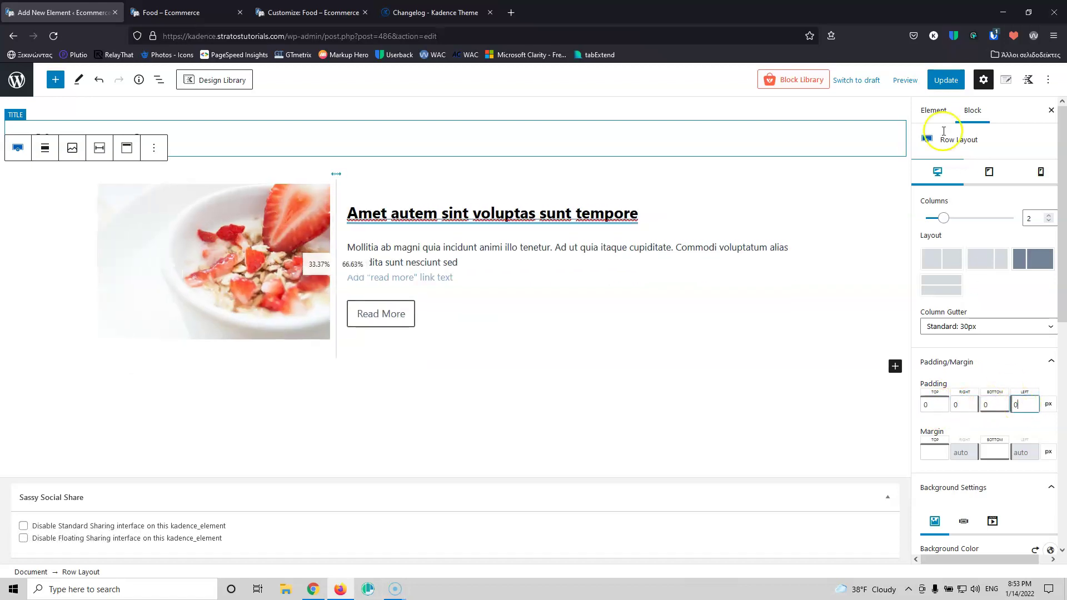
click(947, 81)
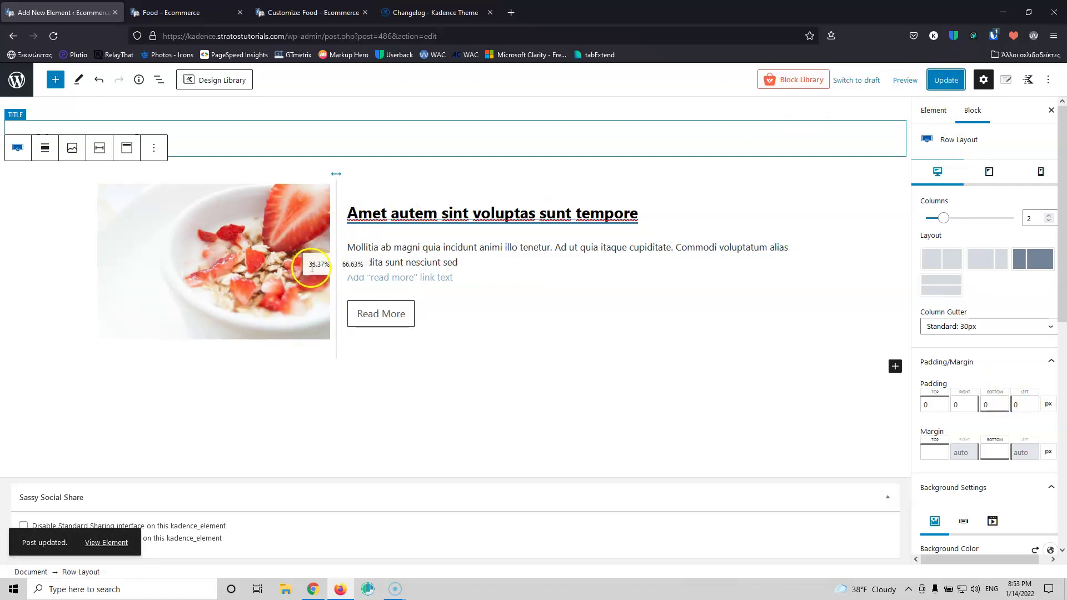
Resize the row's columns to 40% and 60% and check the updated layout on the Food category page
drag(339, 226, 371, 229)
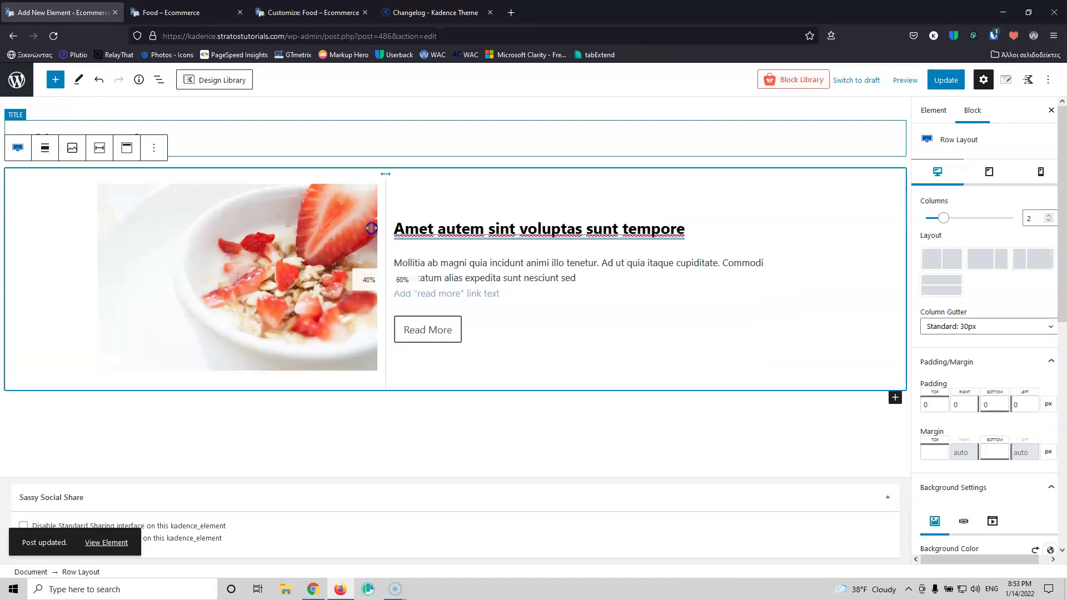
click(946, 79)
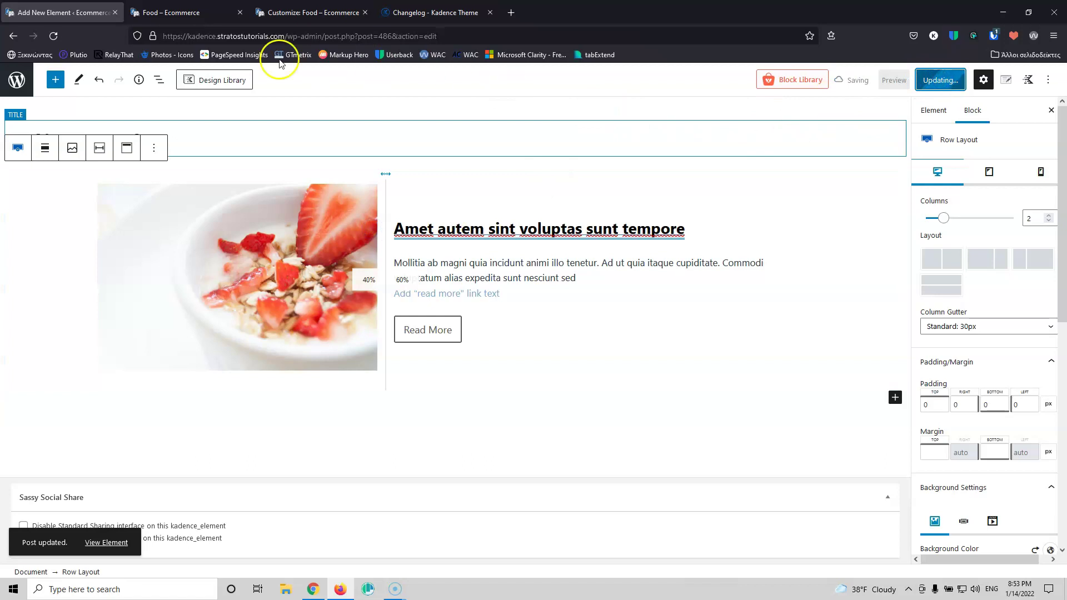
click(179, 18)
click(54, 36)
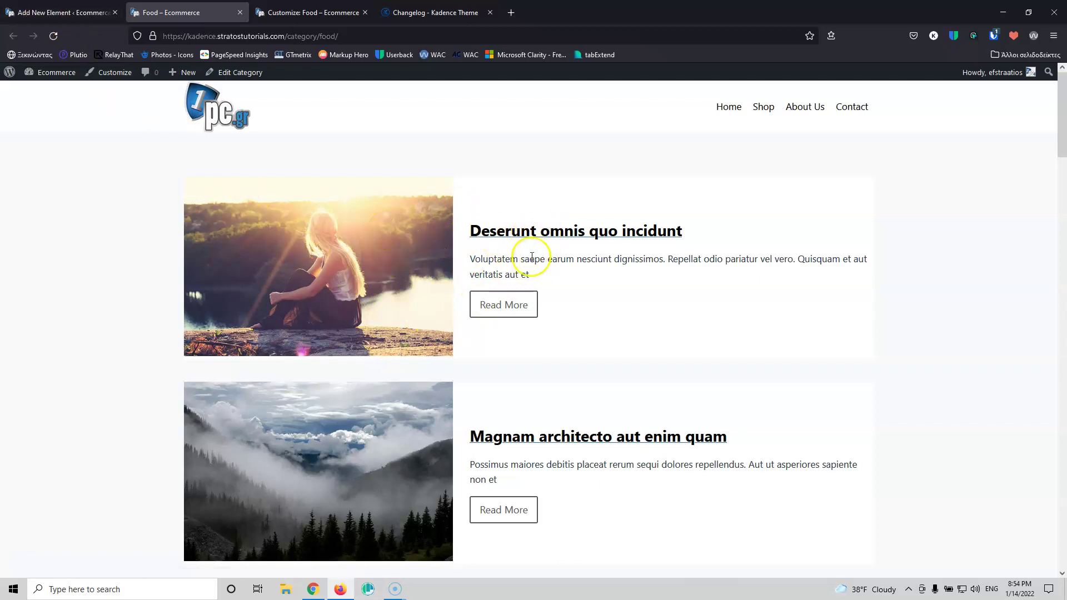
Set the post title heading's bottom margin to 40 px in the archive element
click(52, 14)
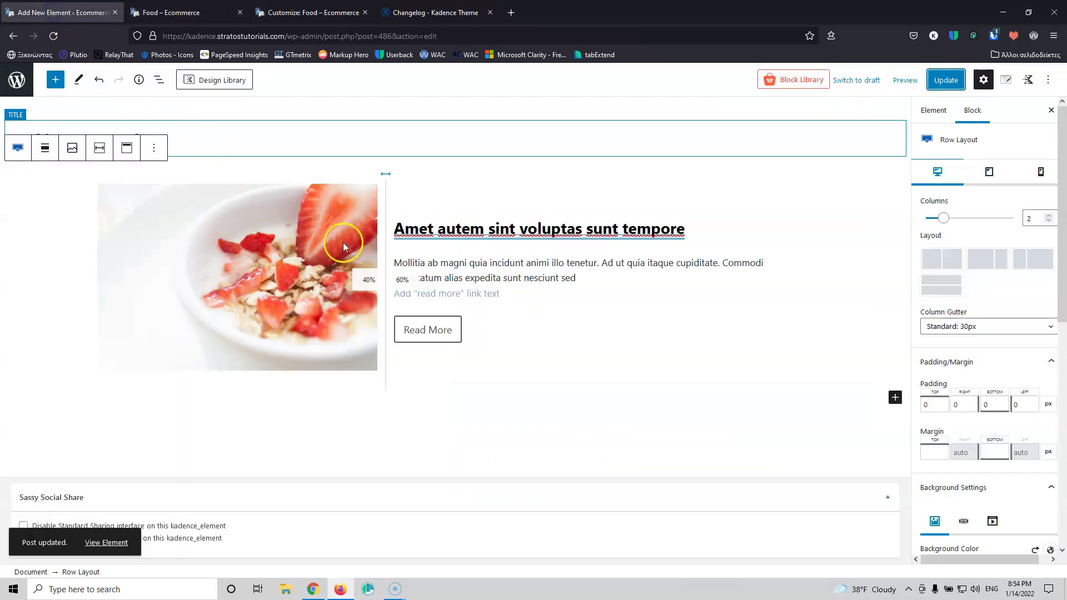
click(504, 228)
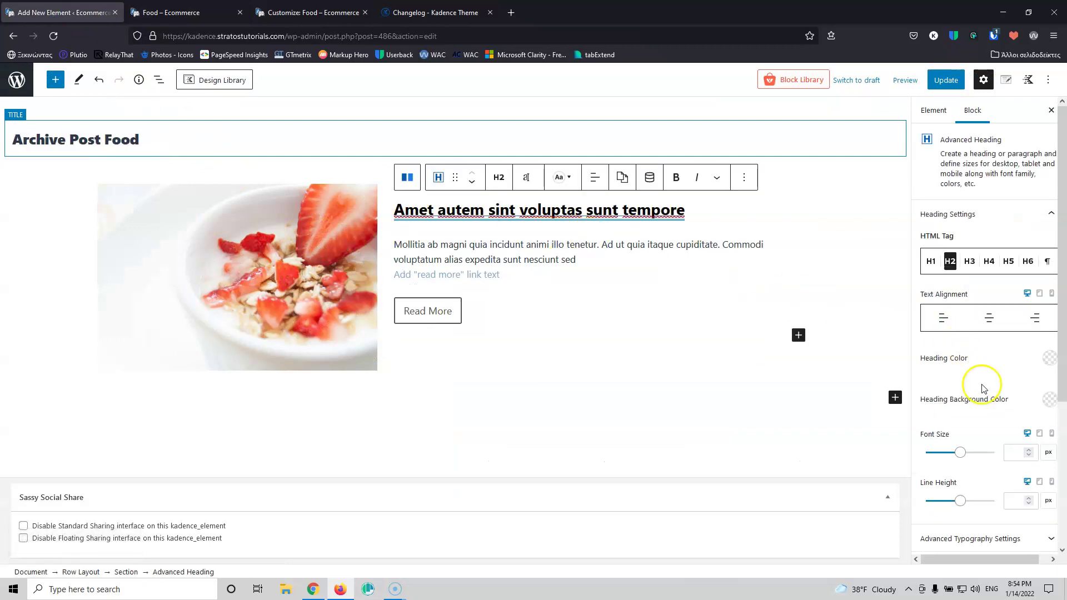
scroll(978, 384, down, 4)
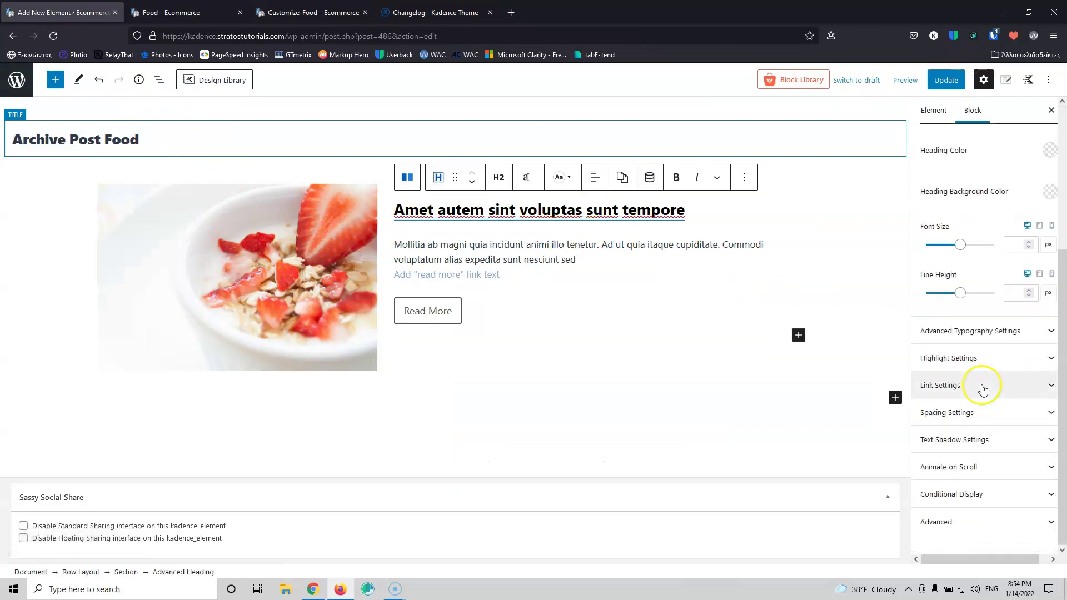
click(971, 418)
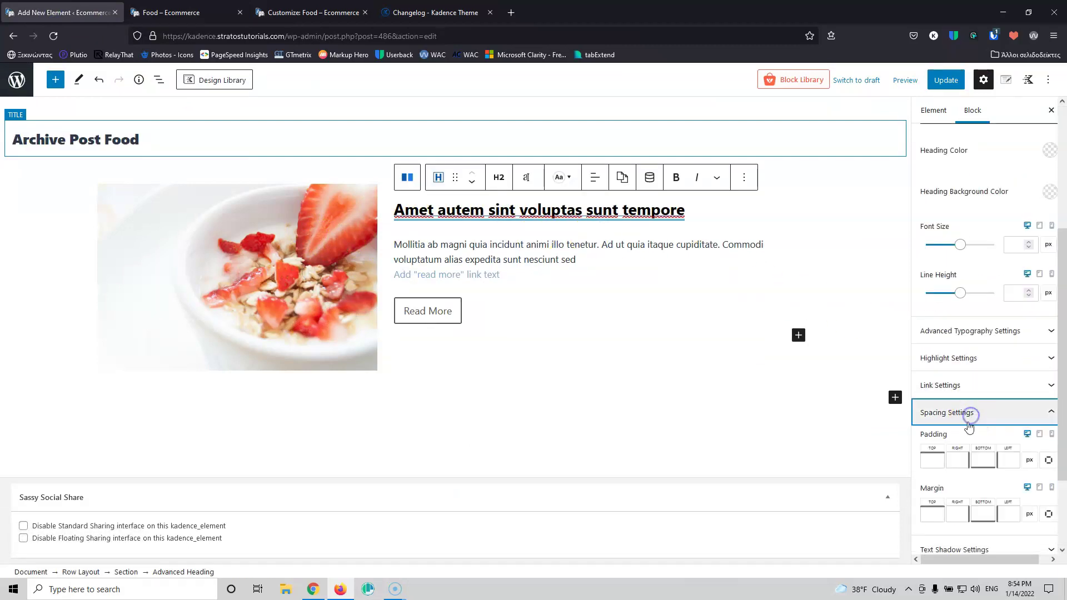
click(984, 511)
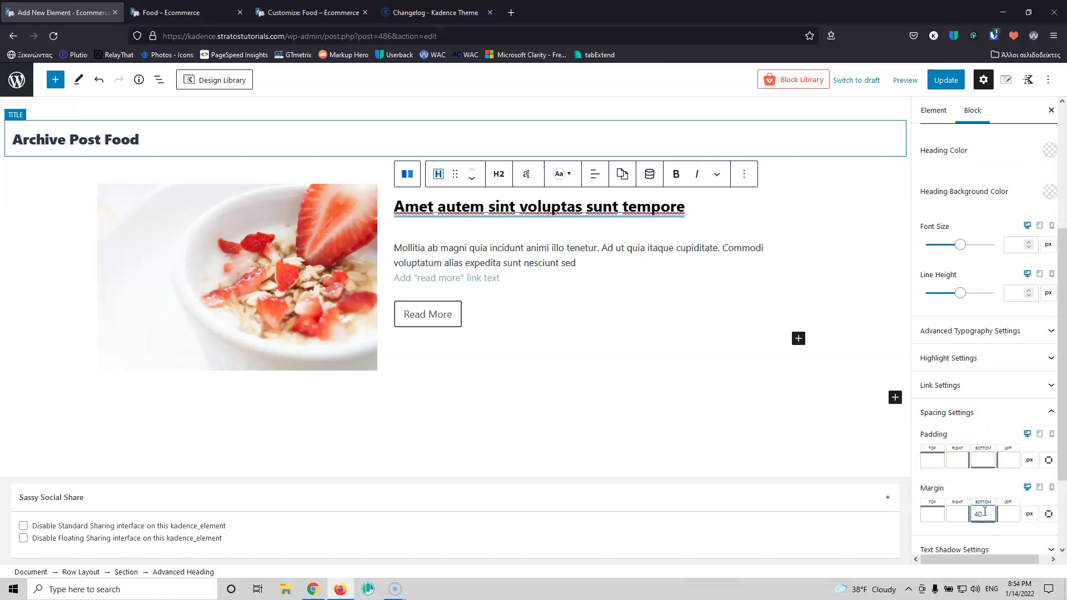
Remove the Post Excerpt block from the text section
click(456, 258)
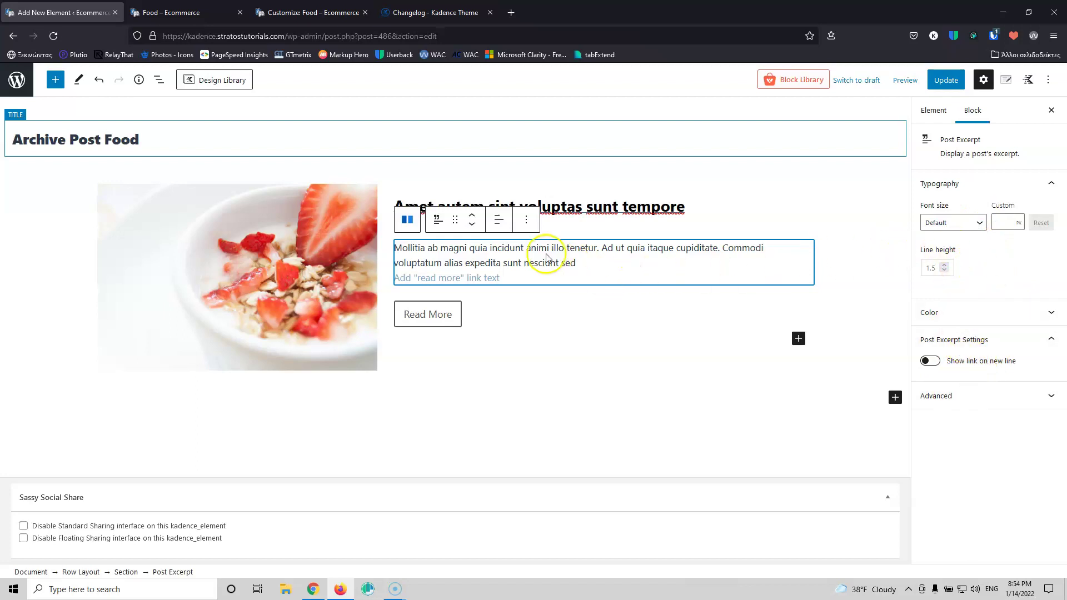
click(527, 221)
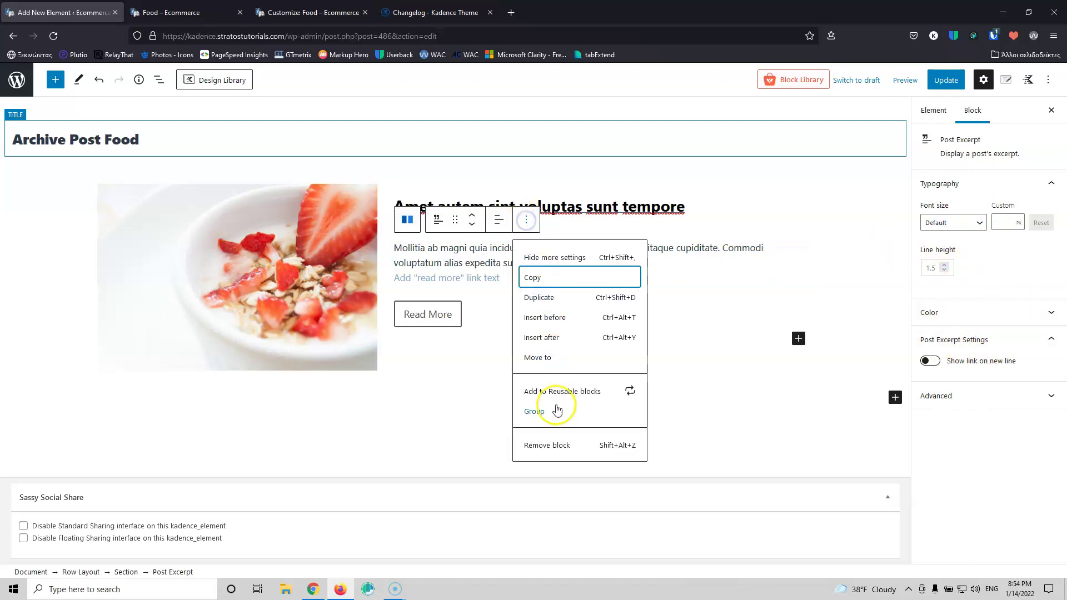
click(558, 446)
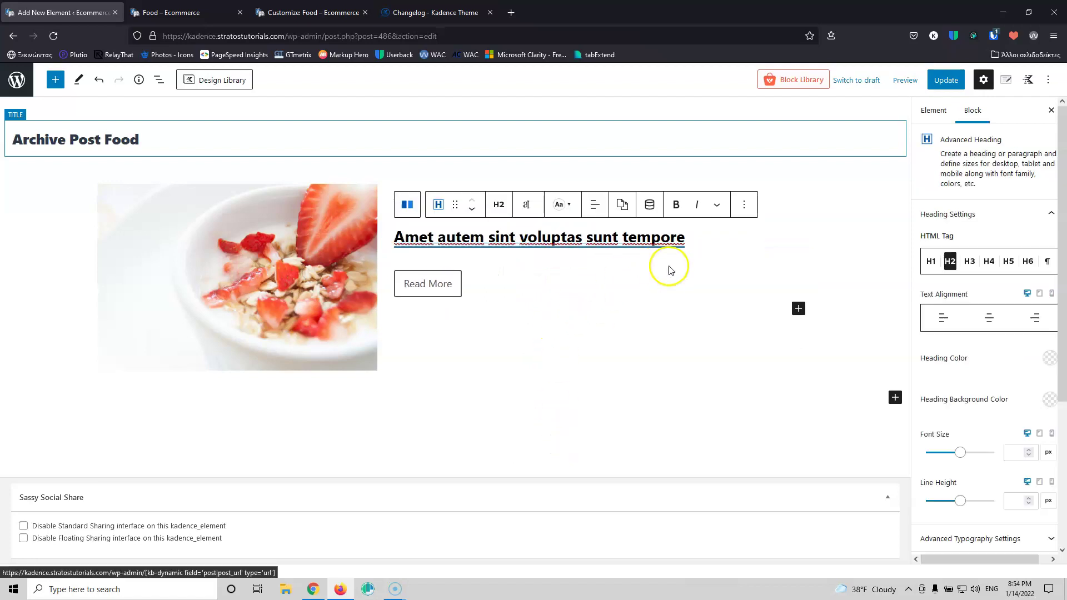
Add an Advanced Heading block to the text section and move it up above the Read More button
click(799, 310)
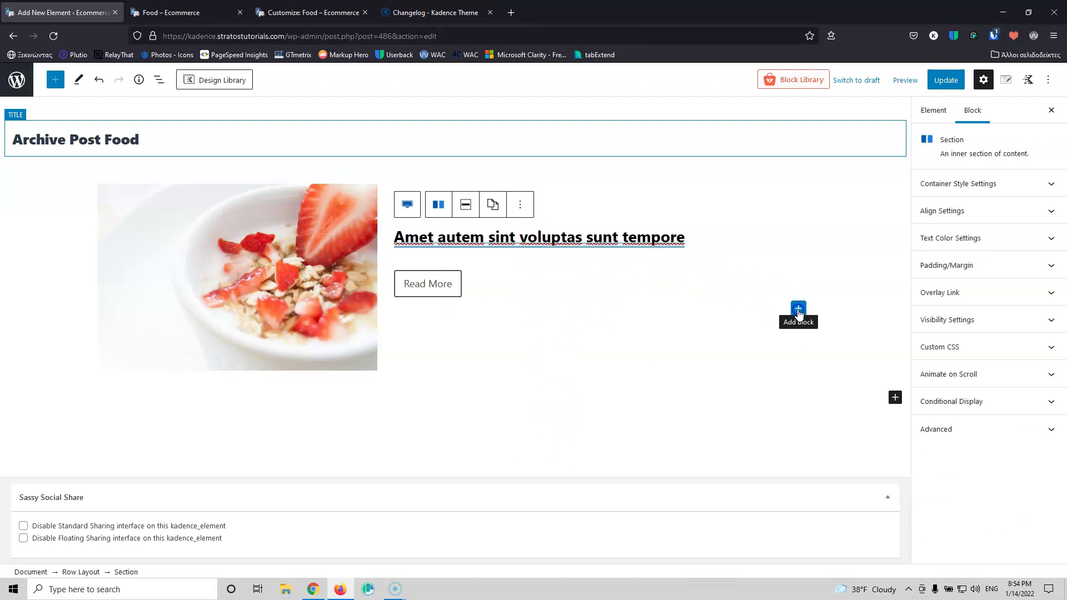
click(799, 310)
click(942, 410)
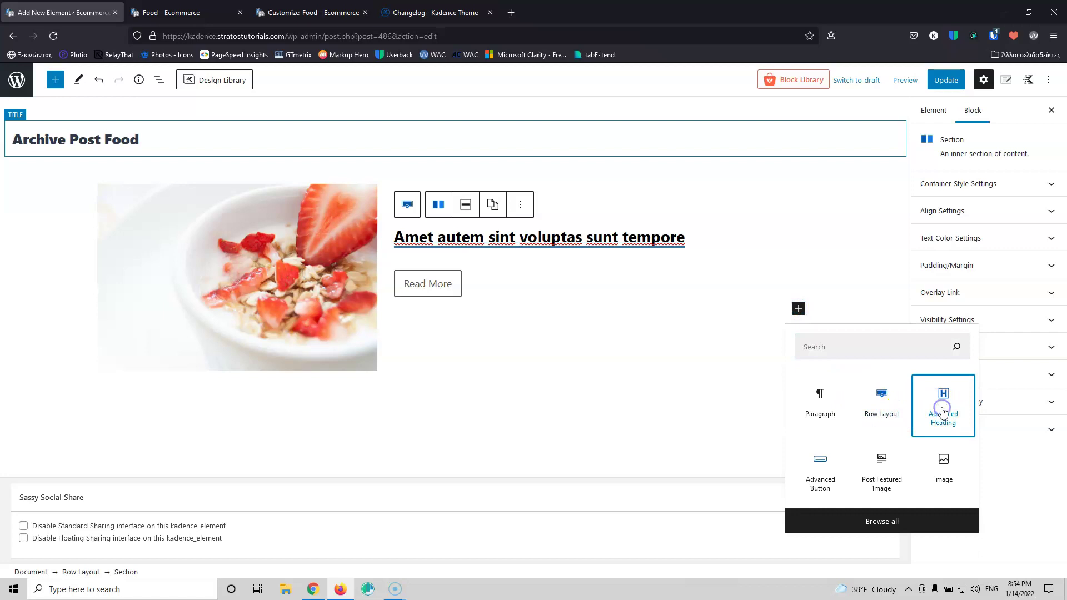
click(470, 276)
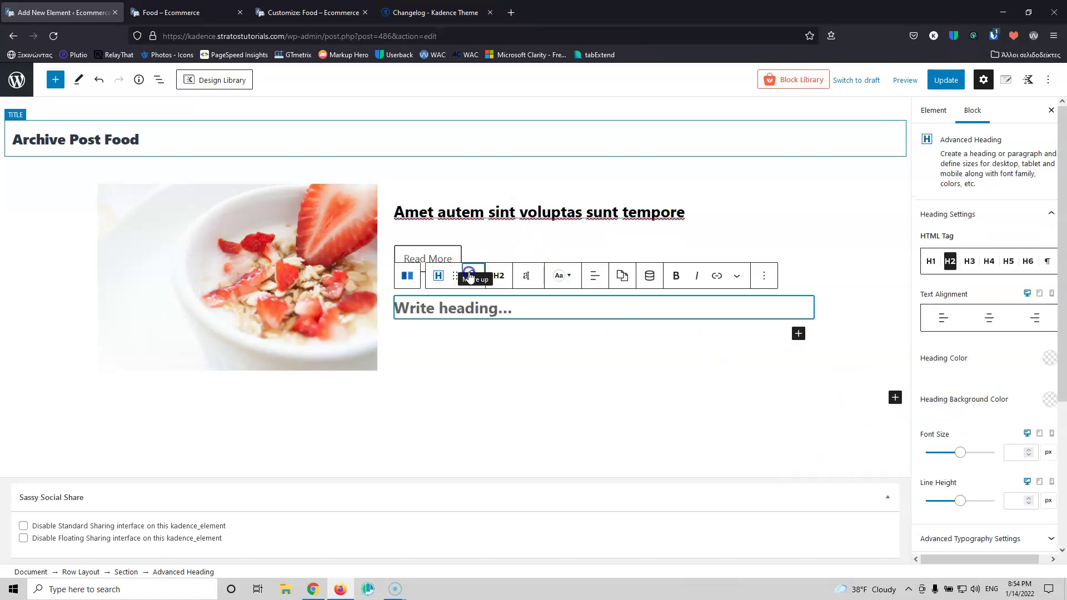
Make the new heading above the Read More button an H5 and fill it with the current post's Post Excerpt as dynamic content
click(498, 234)
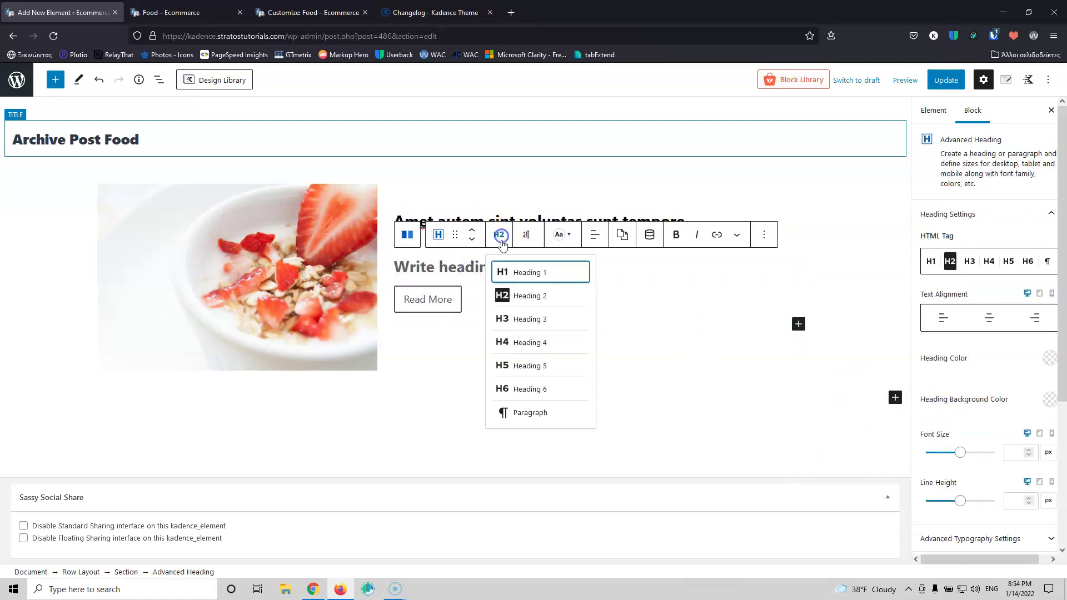
click(532, 365)
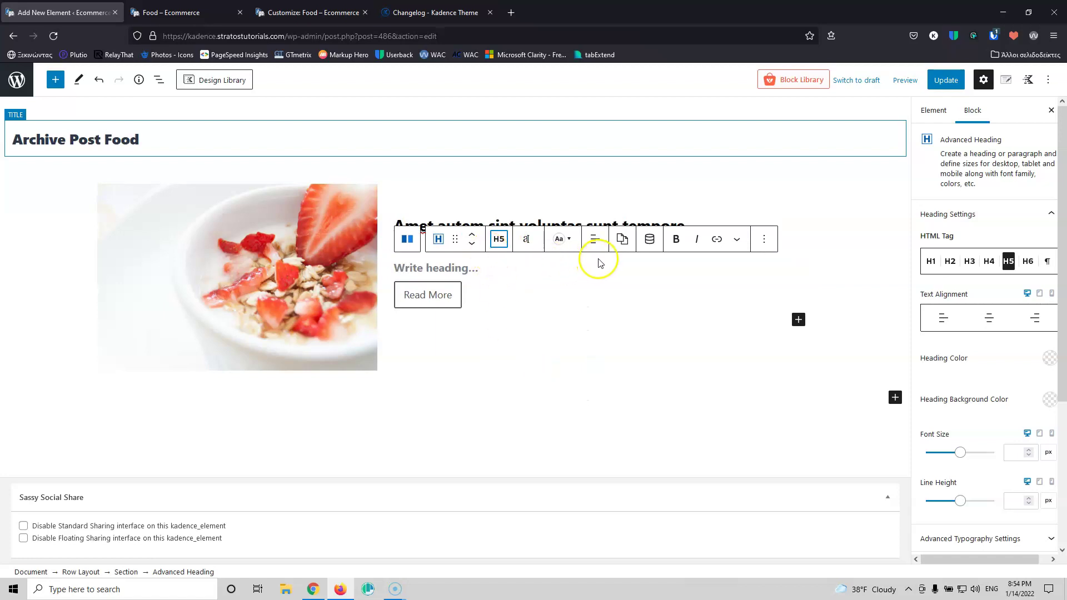
click(649, 240)
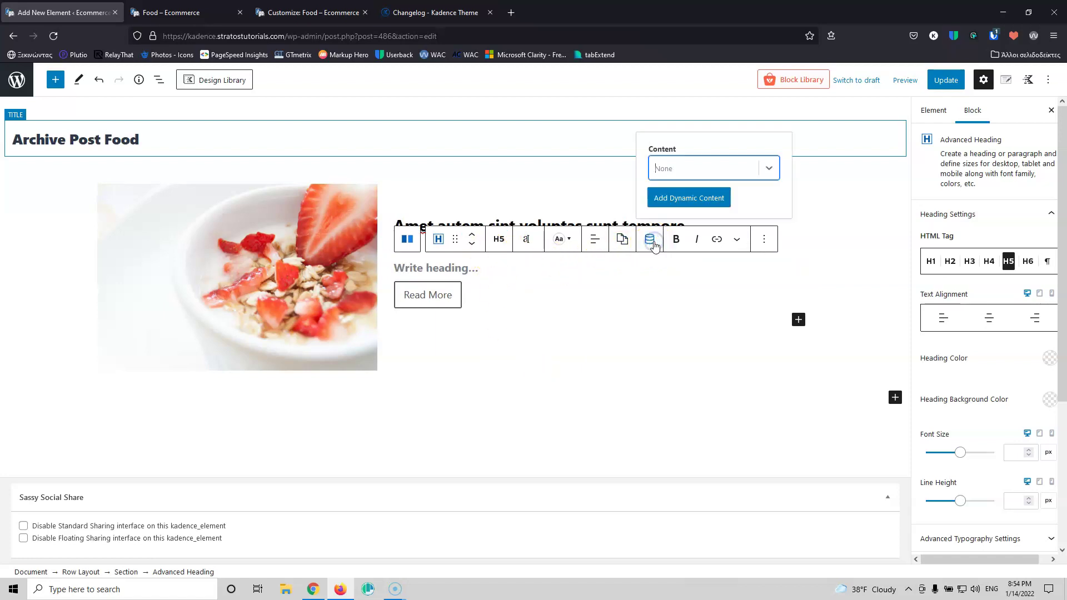
click(767, 168)
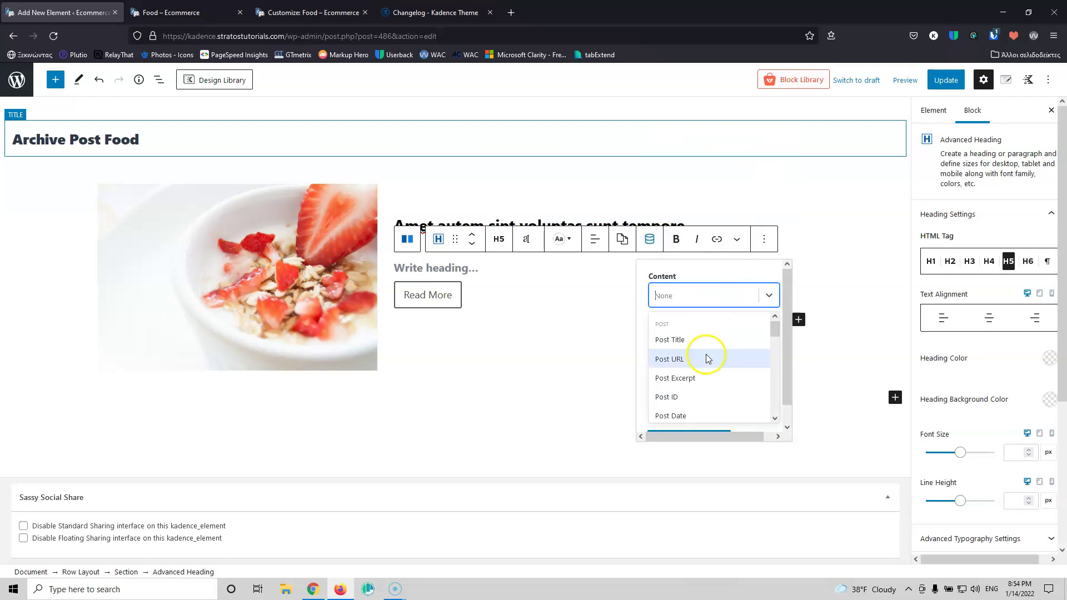
click(698, 378)
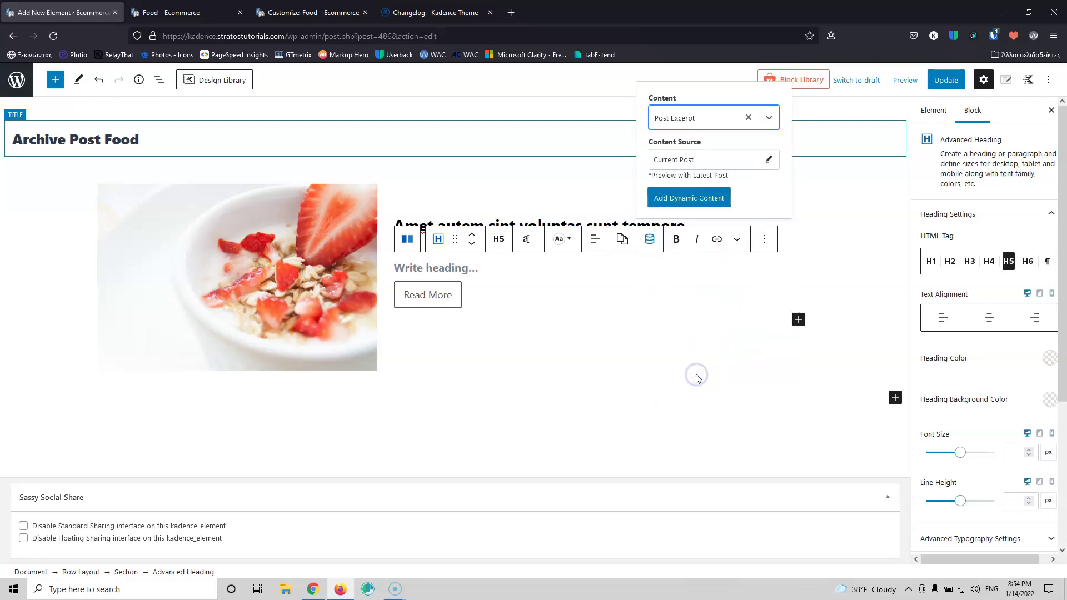
click(689, 199)
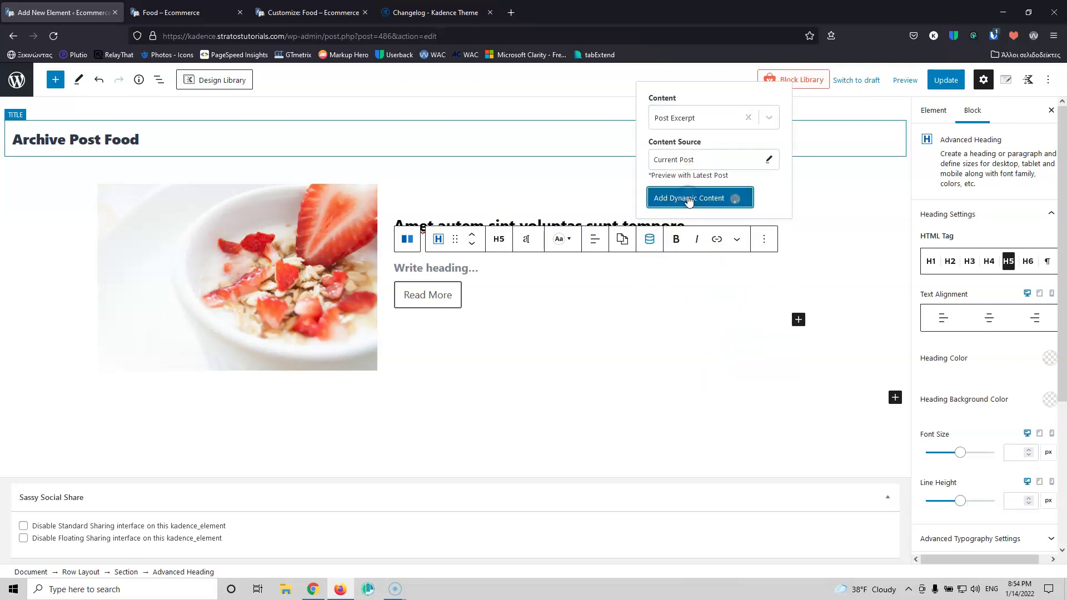
Set the excerpt heading's bottom margin to 40 px
click(612, 274)
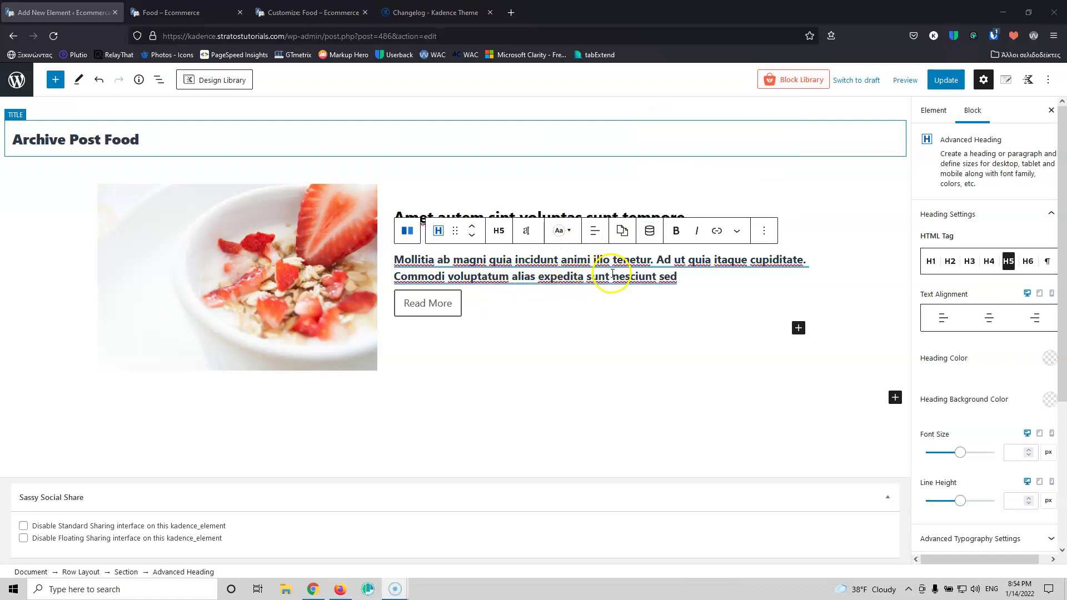
scroll(976, 356, down, 3)
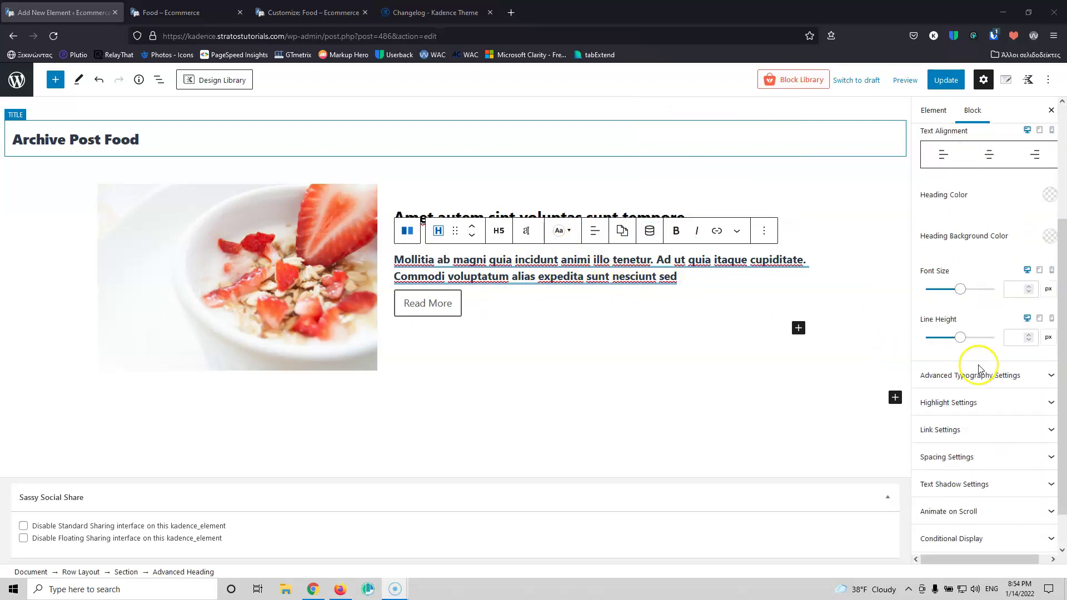
click(980, 458)
click(984, 532)
text(40)
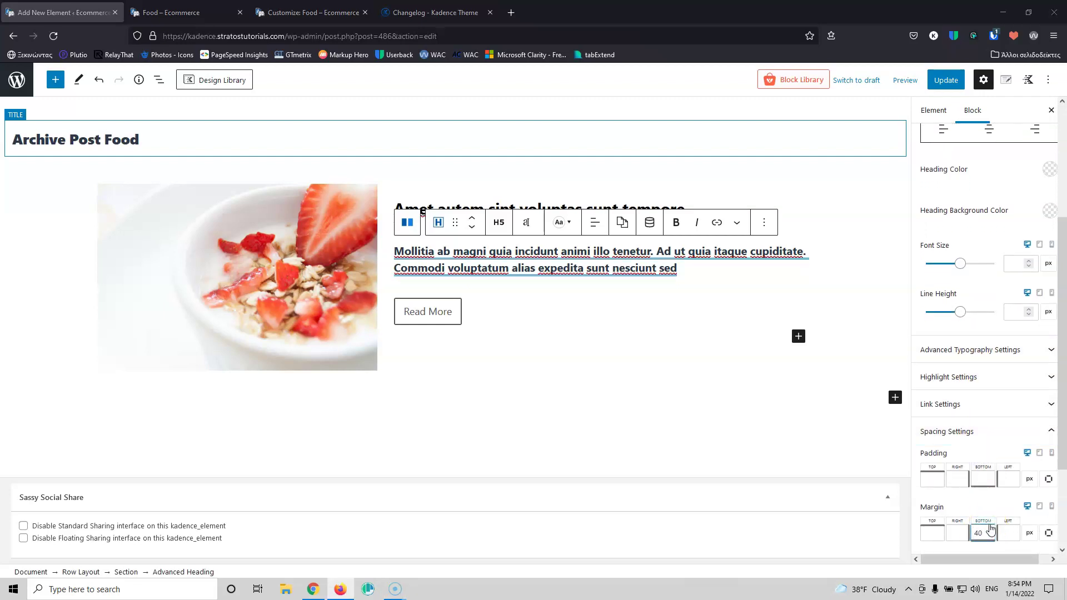
Update the archive element and check the reloaded Food category page before returning to the editor
click(946, 80)
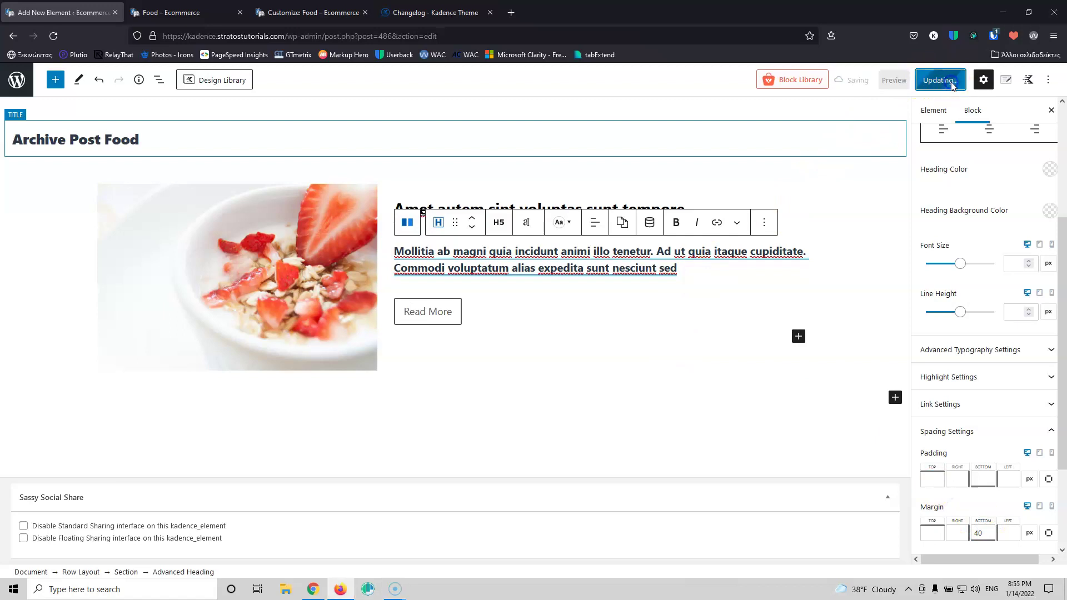
click(166, 12)
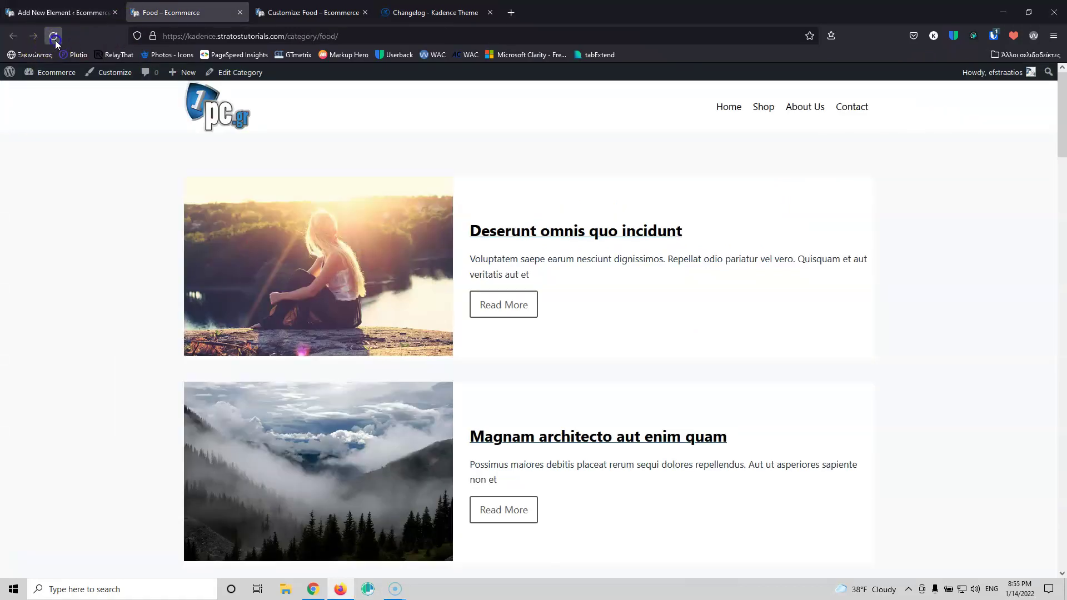
click(54, 36)
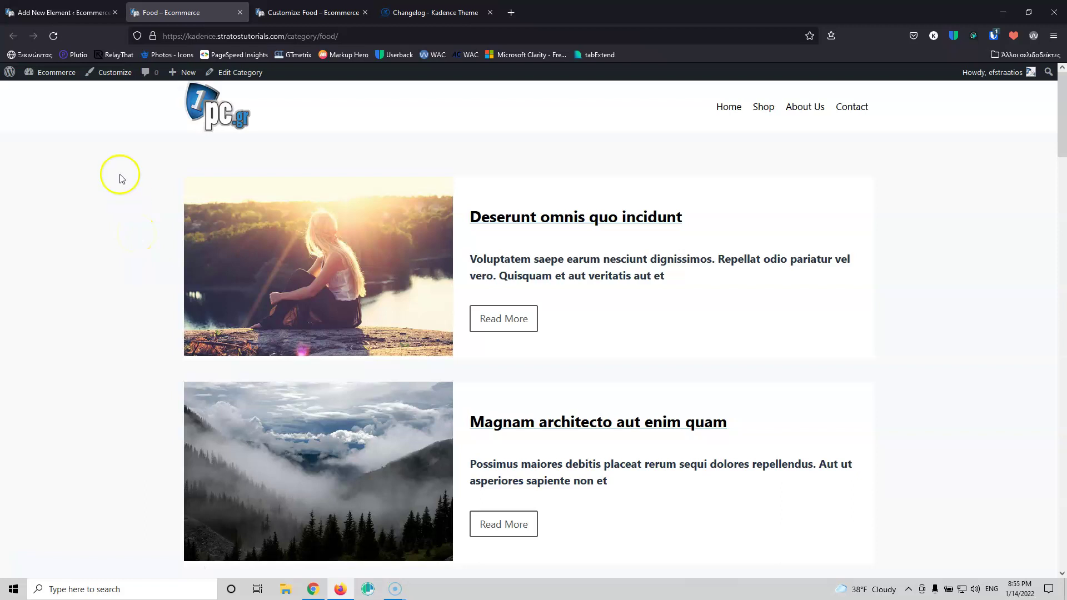
click(62, 12)
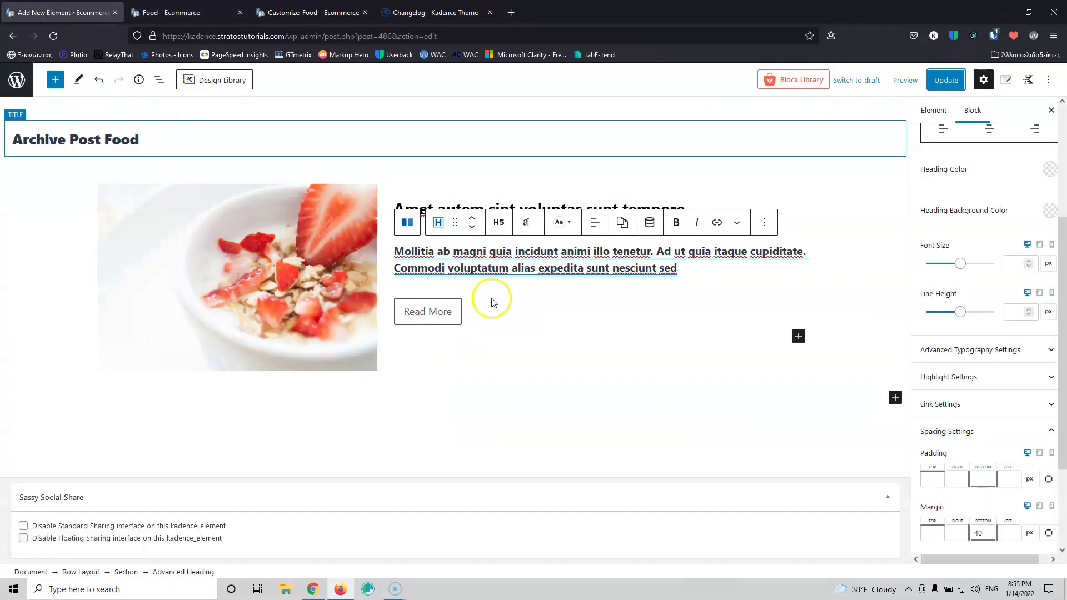
click(206, 18)
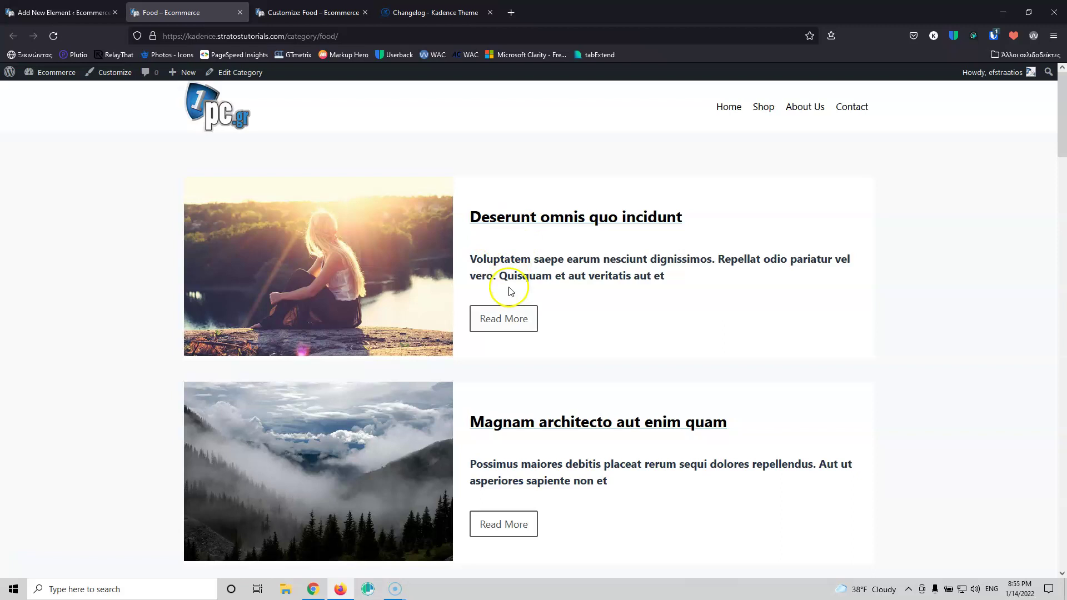
click(79, 11)
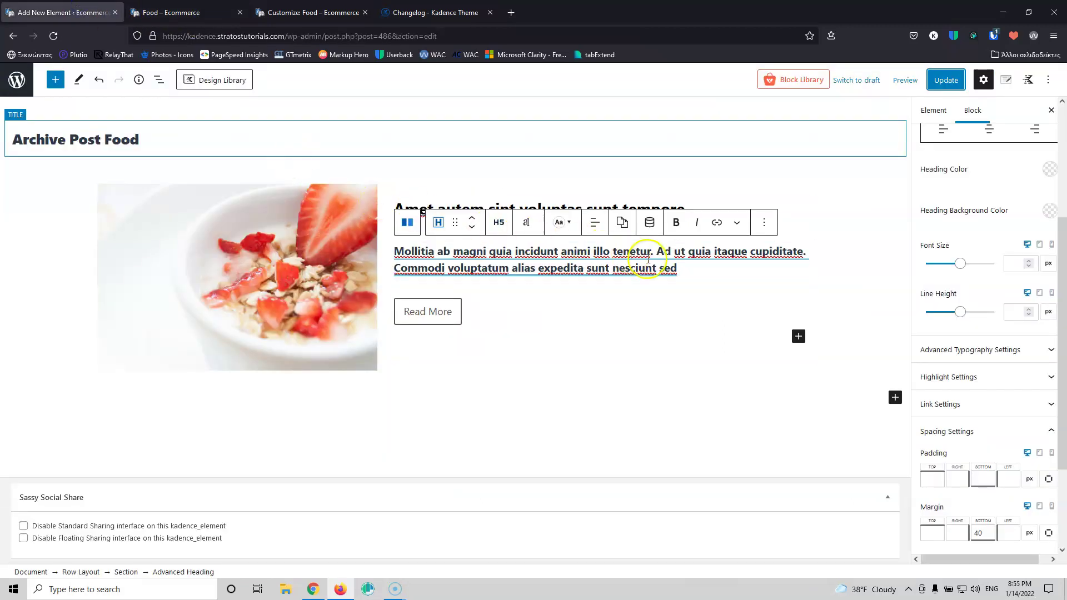
Insert an Advanced Heading block between the post title and the excerpt and set its level to H6
click(601, 291)
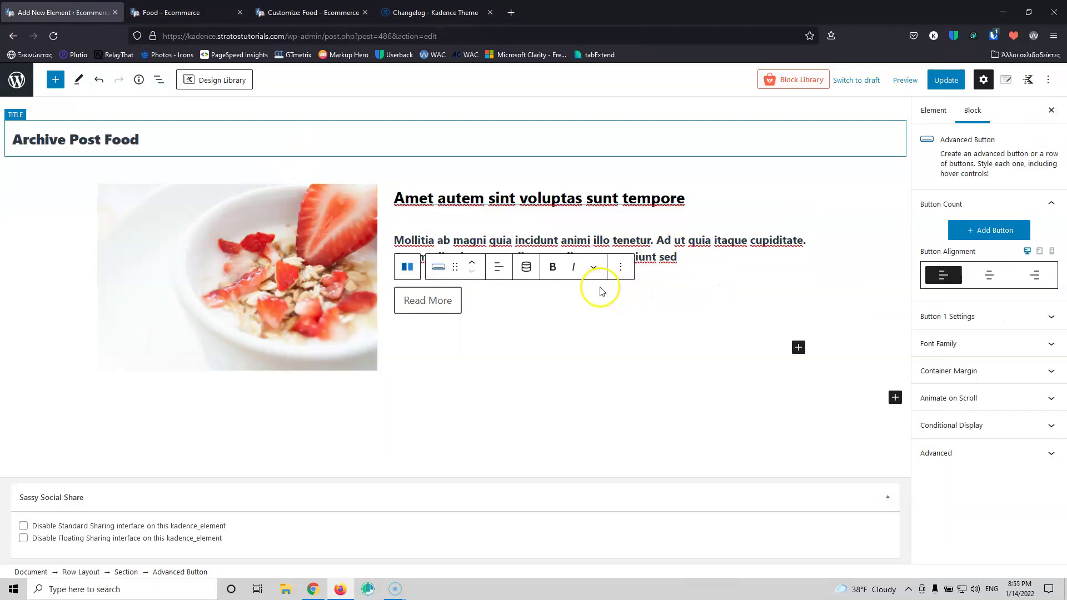
click(606, 222)
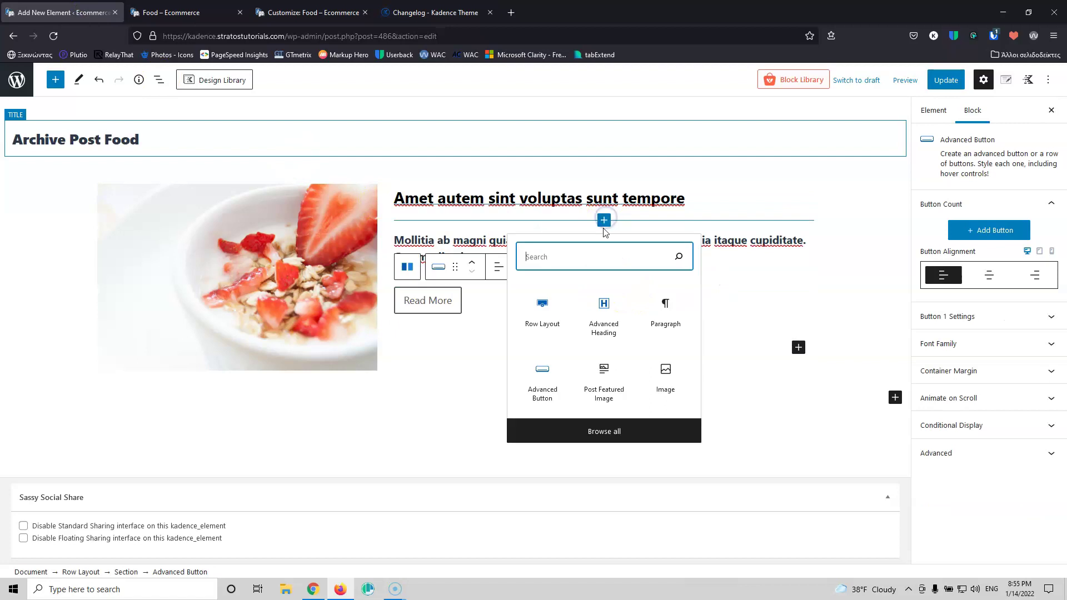
click(596, 309)
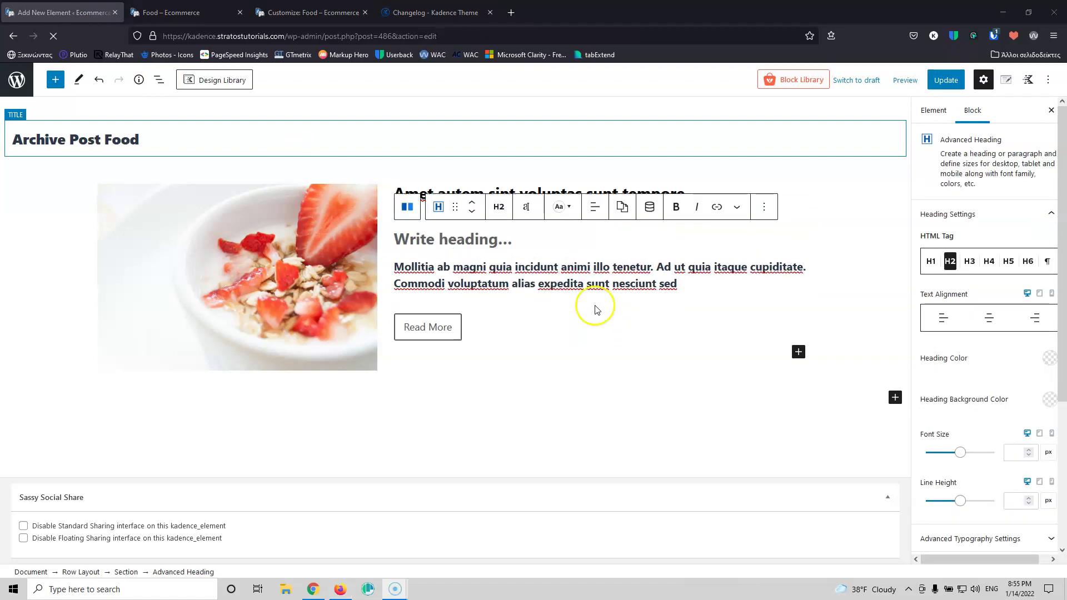
click(499, 207)
click(530, 361)
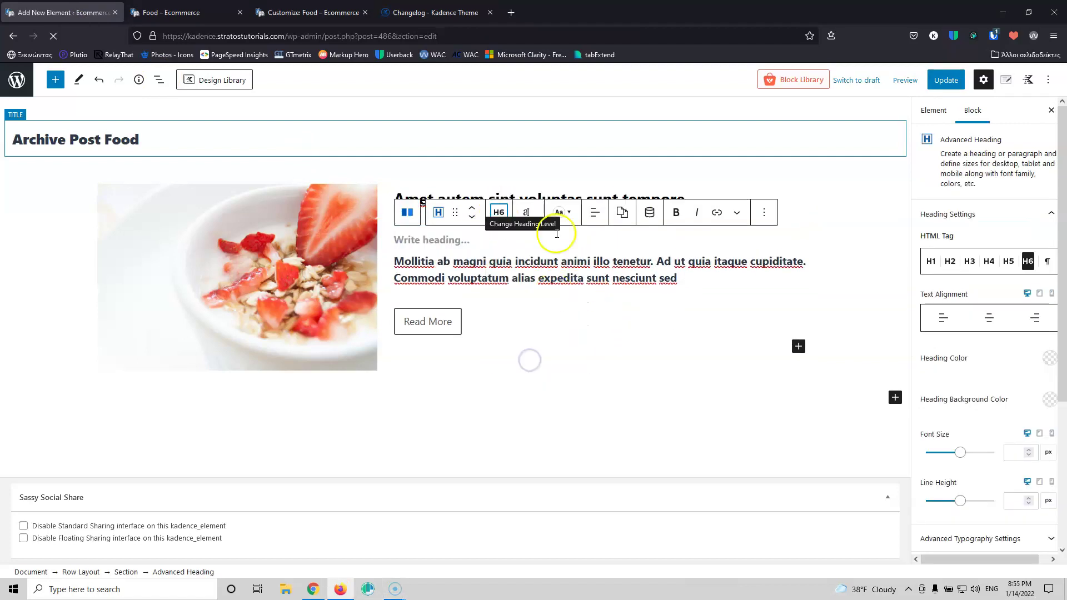
Fill the new H6 heading with the current post's Post Date as dynamic content
click(662, 216)
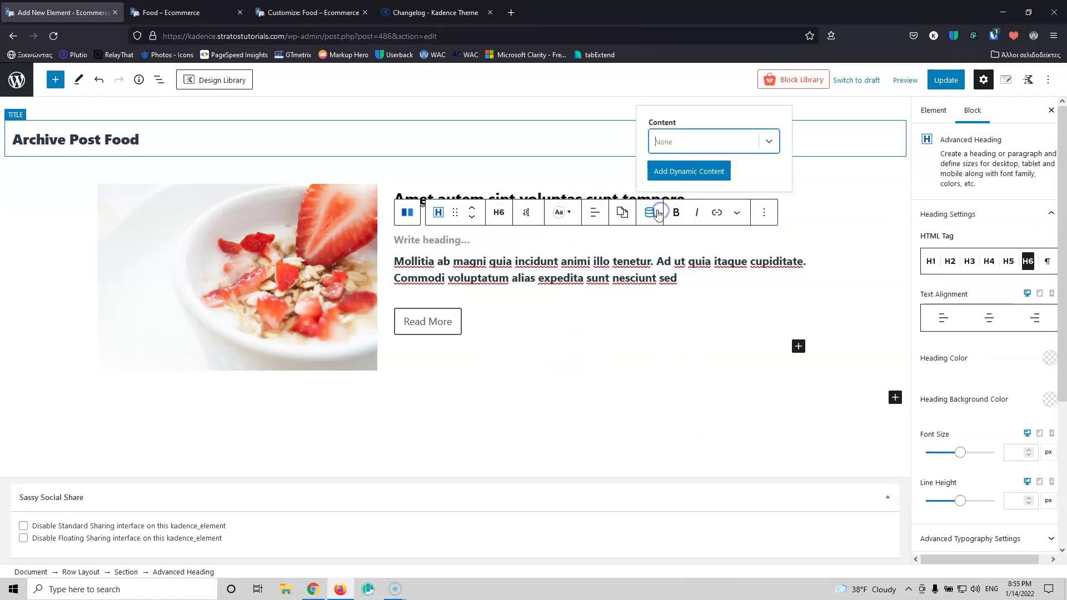
click(698, 143)
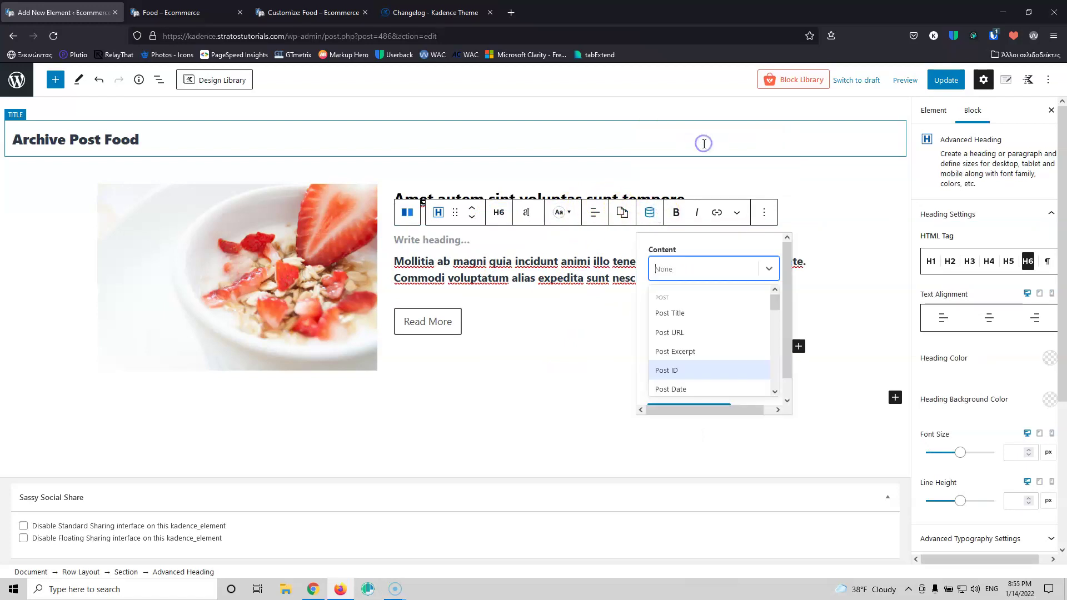
scroll(696, 342, down, 2)
click(689, 340)
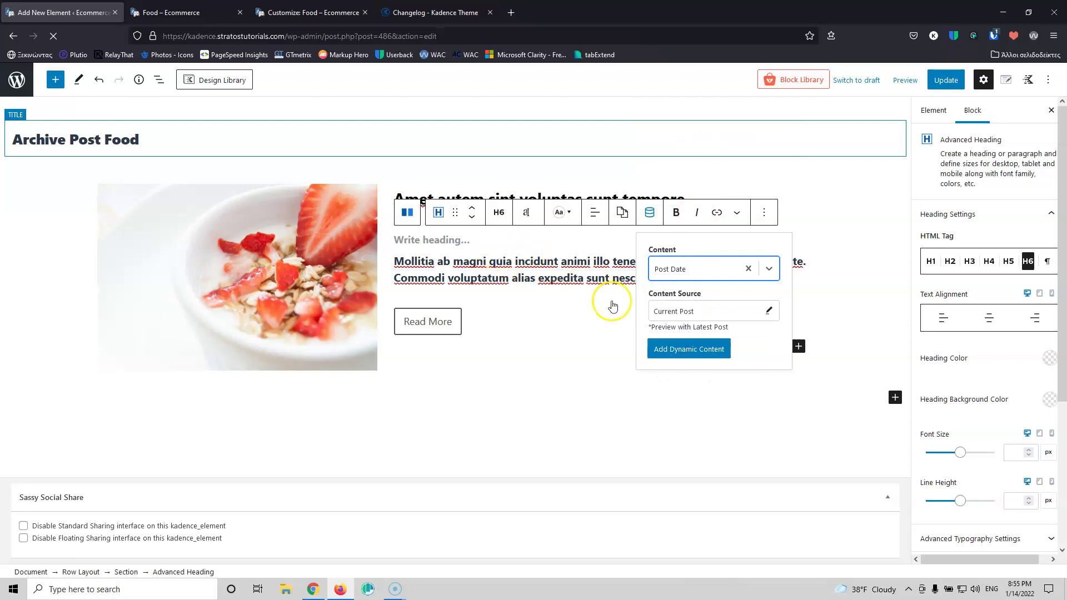
click(659, 349)
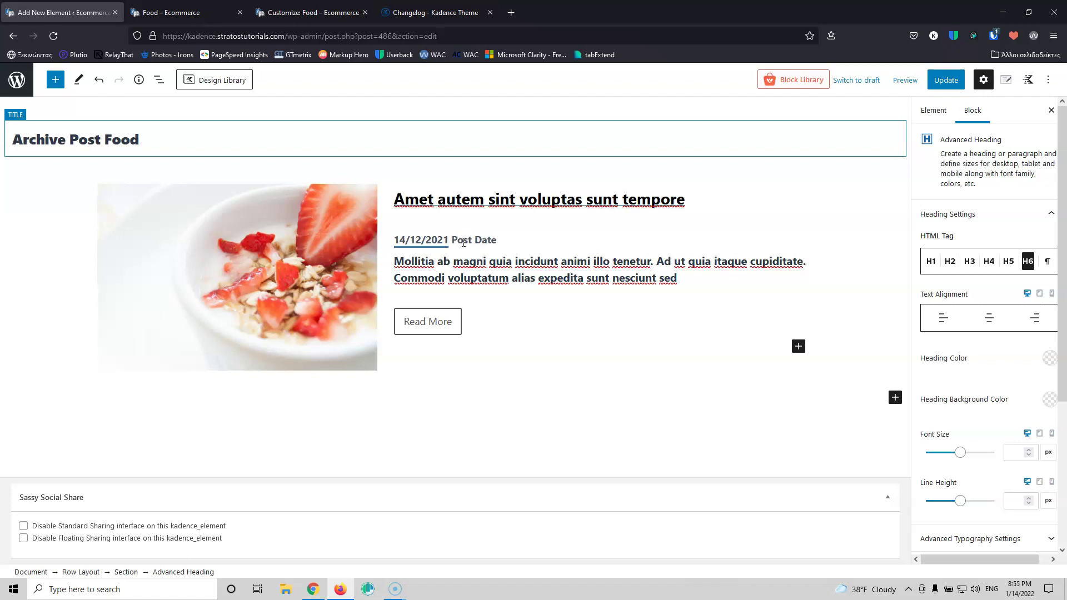
Rearrange the H6 heading's text so the label "Post Date:" comes before the date
click(424, 239)
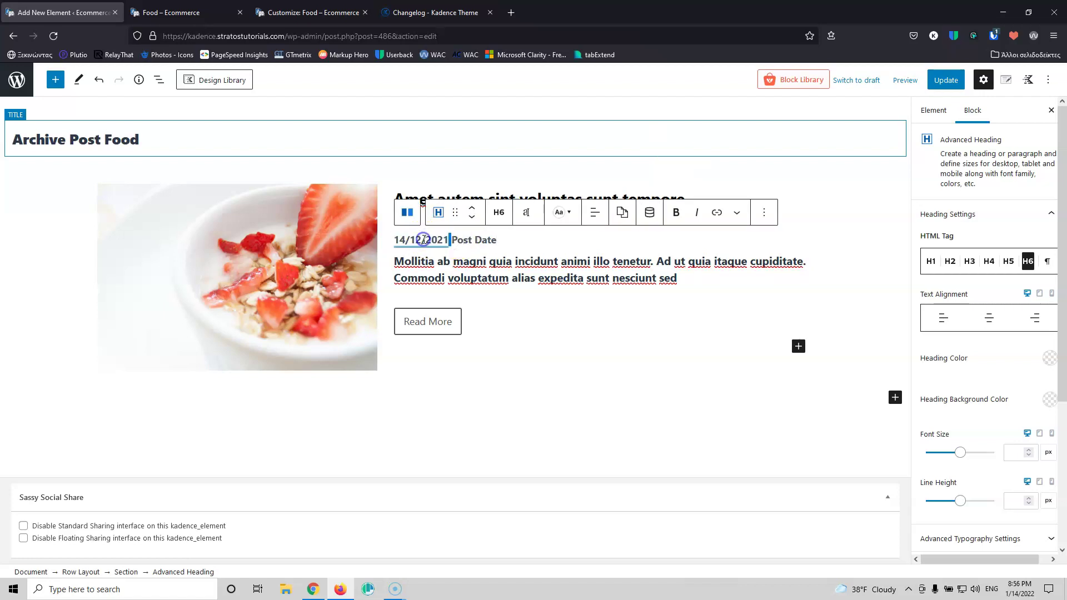
click(424, 240)
double_click(436, 241)
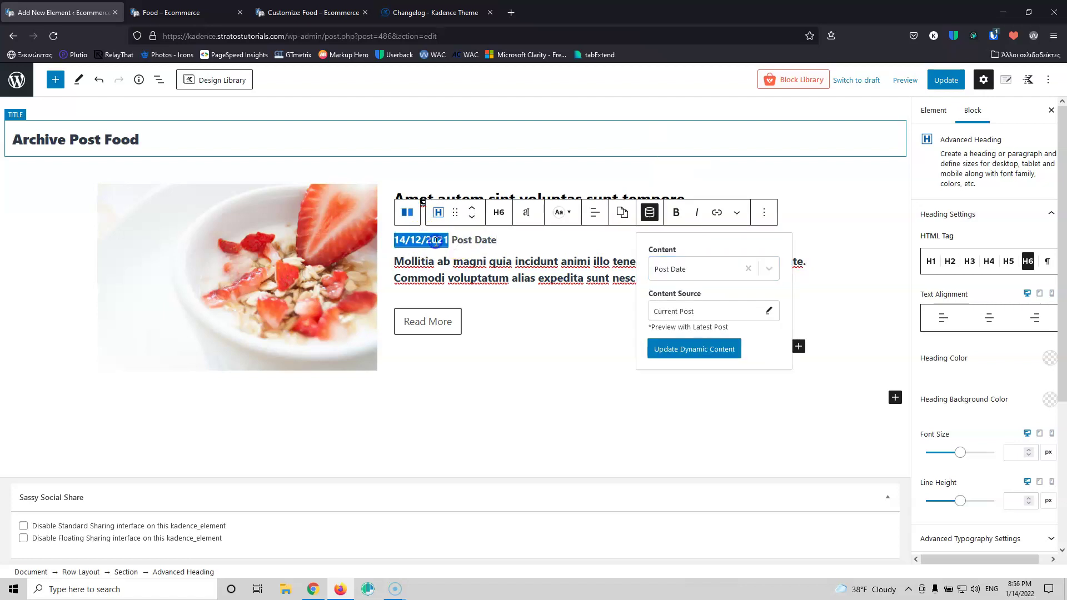
key(BackSpace)
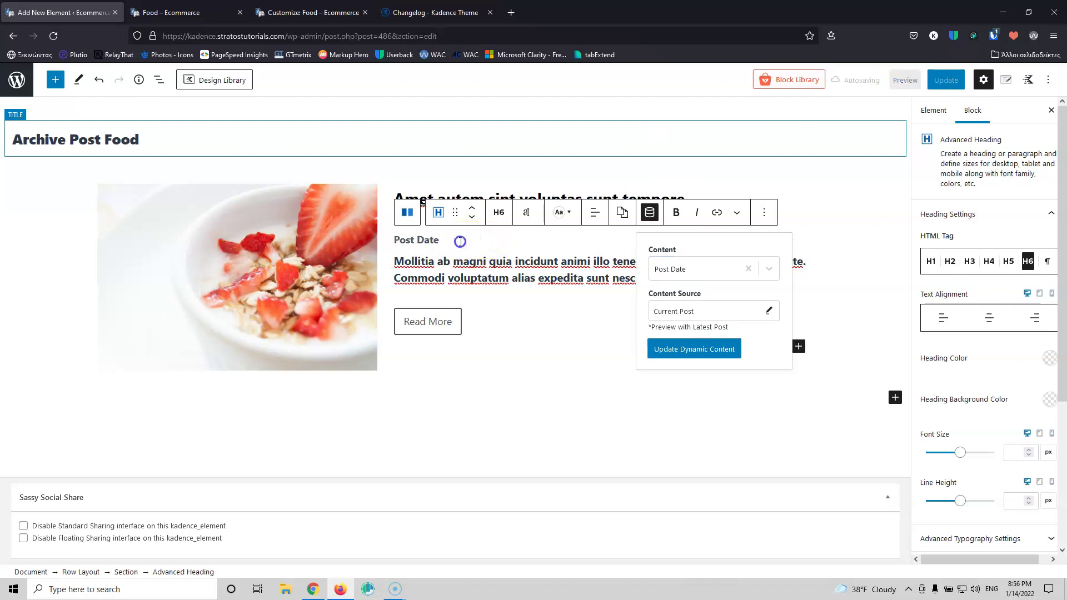
click(472, 241)
text(: 14/12/2021)
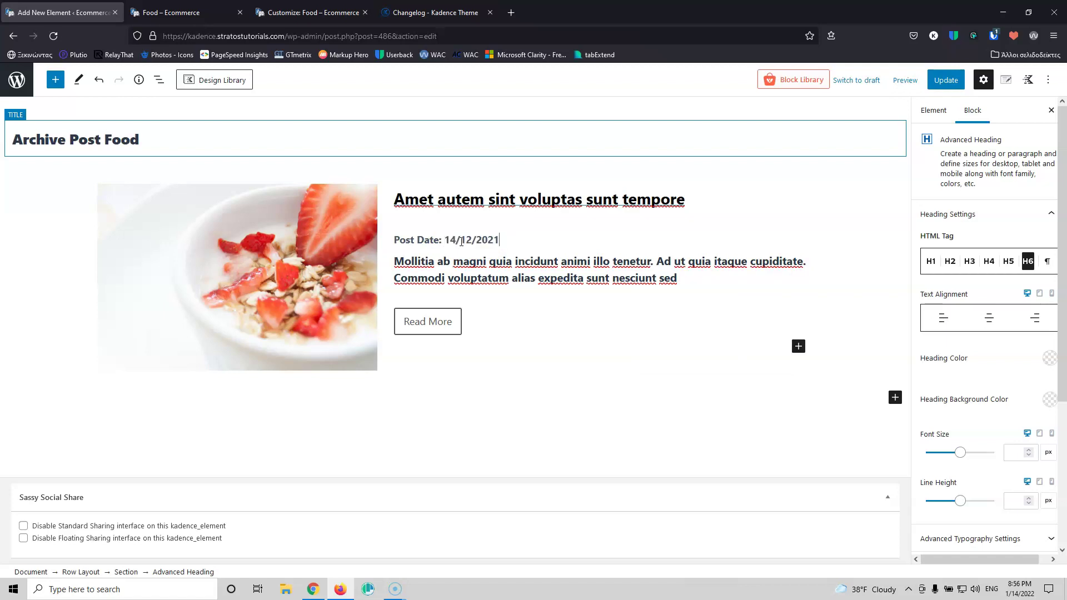
Set the post date heading's font size to 15 px
click(483, 242)
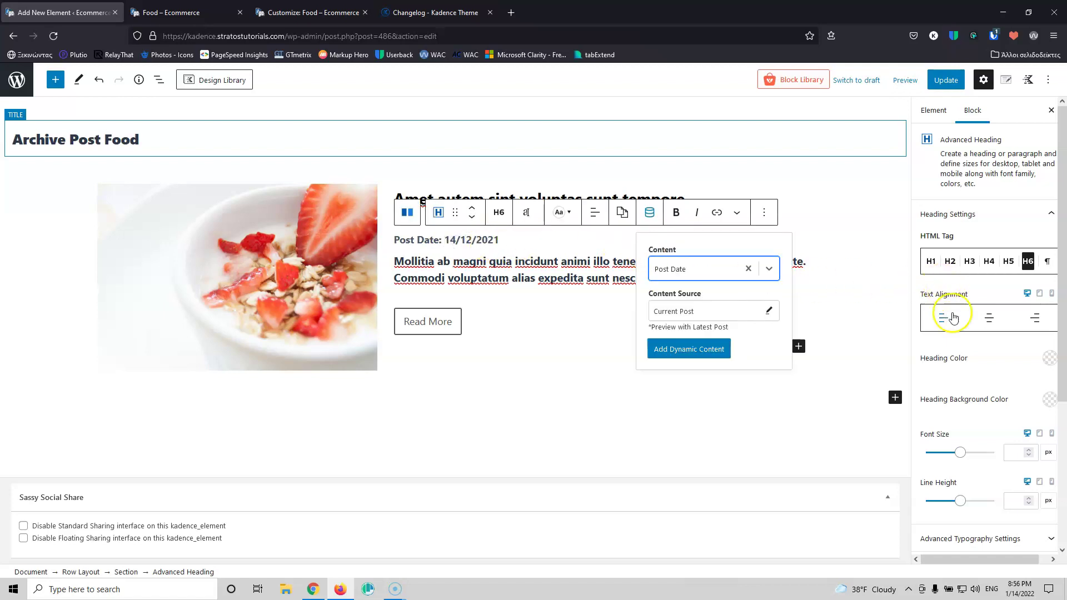
scroll(951, 396, down, 3)
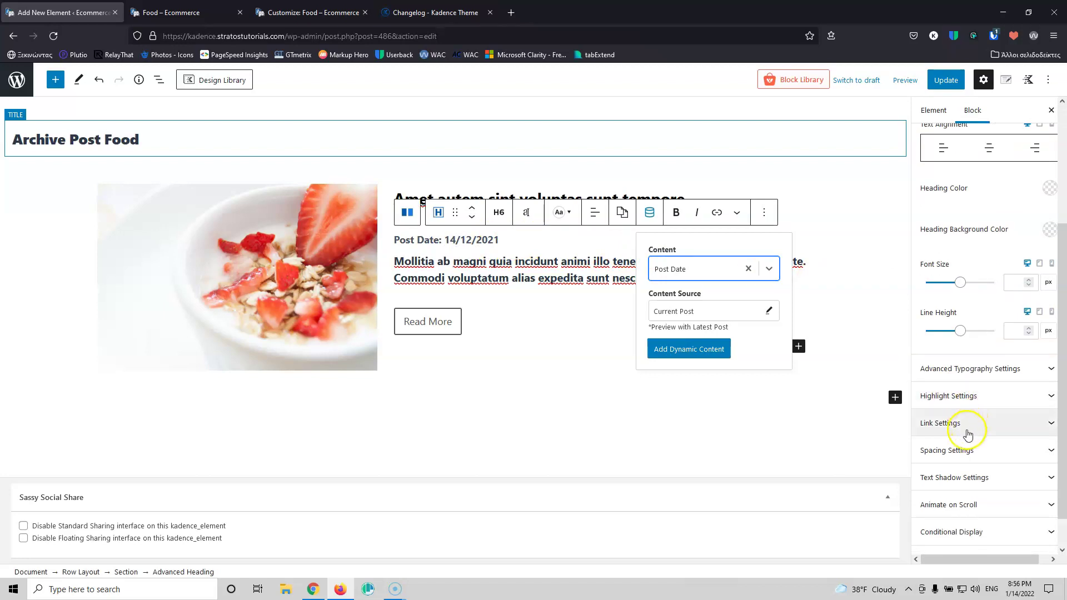
click(1015, 284)
text(15)
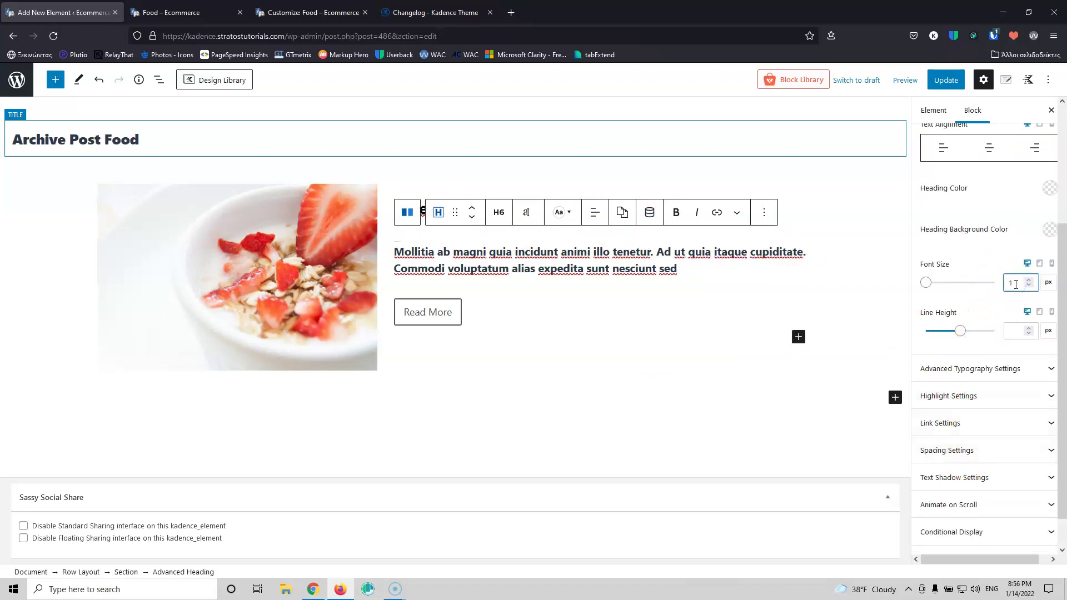
Set the post title heading's bottom margin to 10 px
click(594, 201)
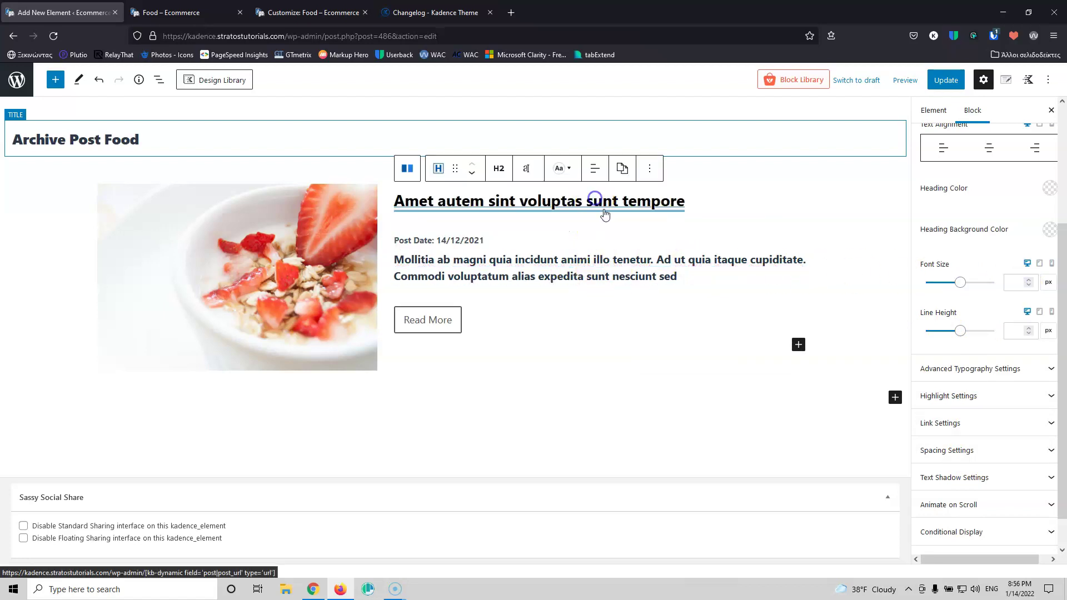
click(967, 453)
double_click(984, 534)
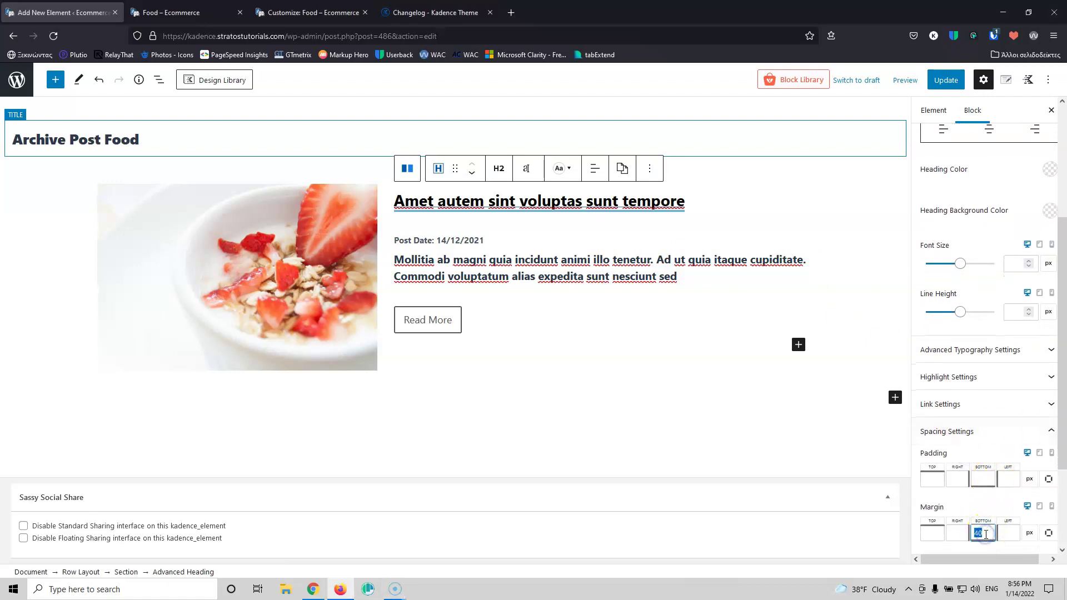
text(10)
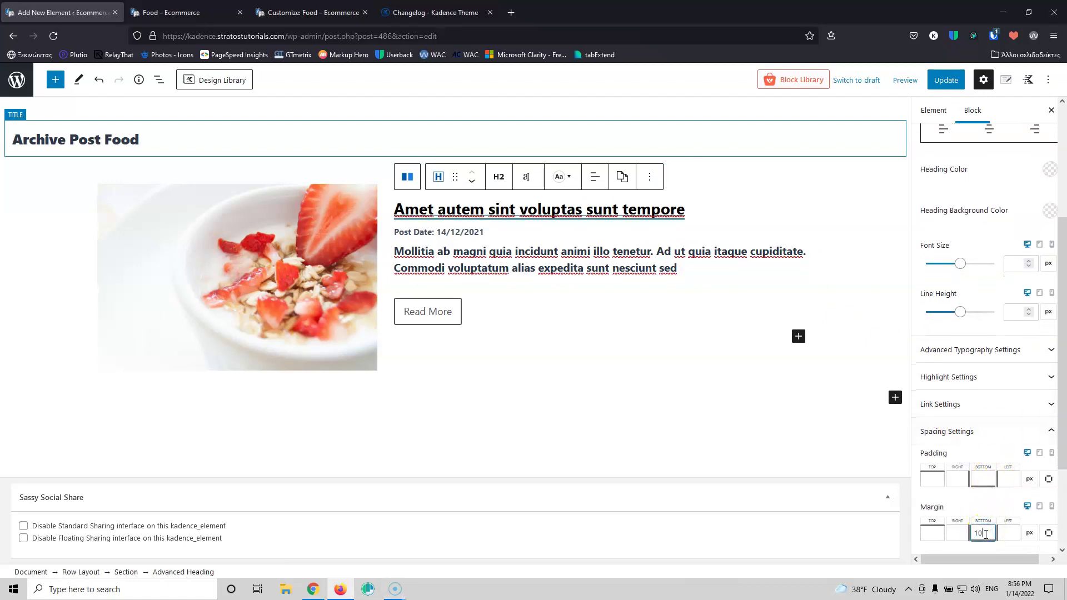
Set the post date heading's bottom margin to 40 px
click(448, 233)
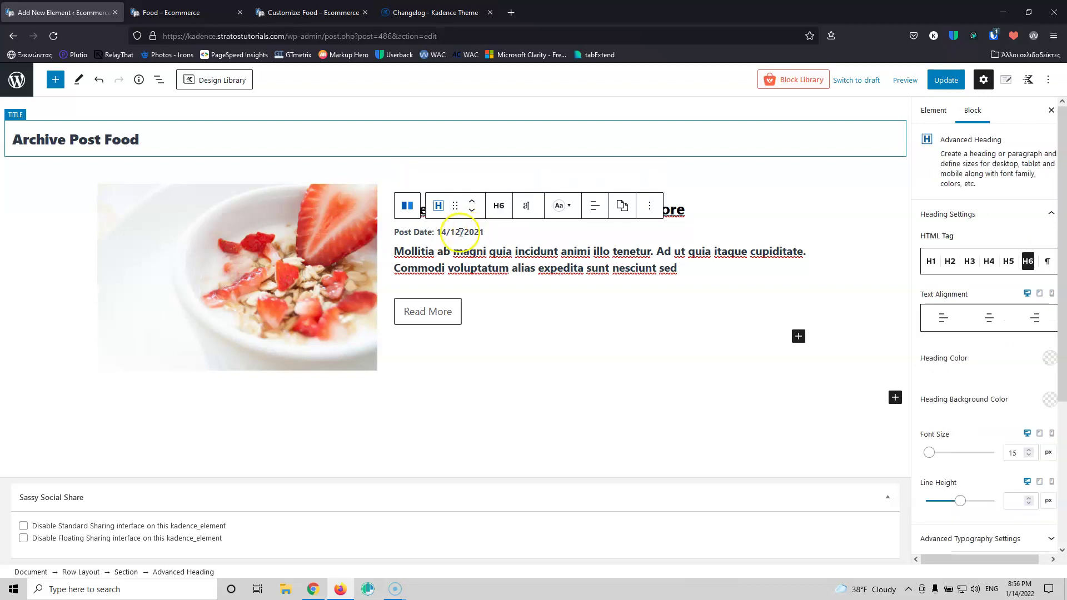
scroll(945, 440, down, 3)
click(969, 453)
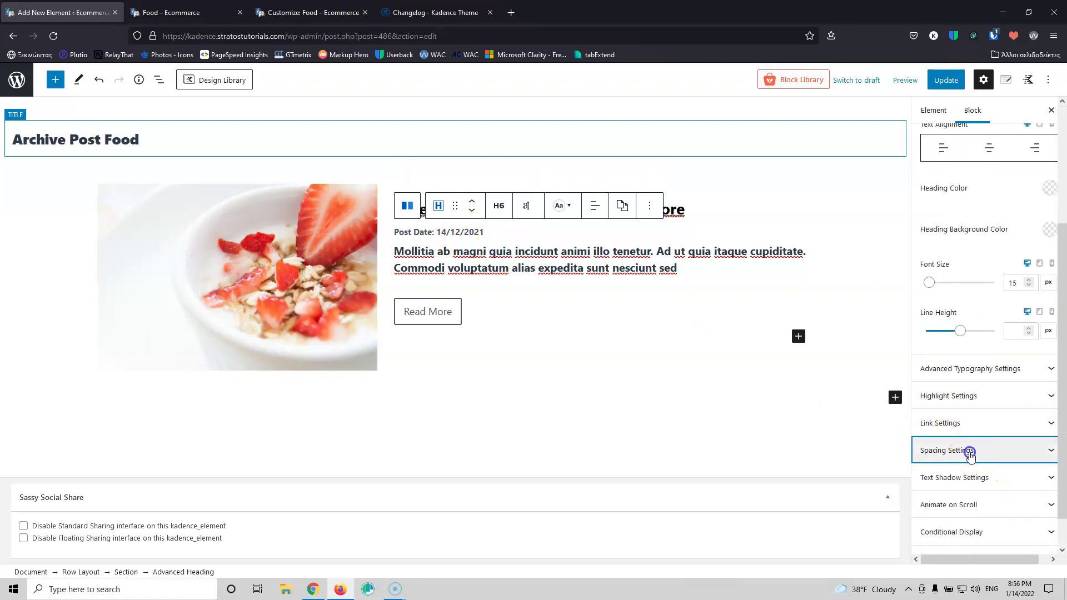
click(983, 532)
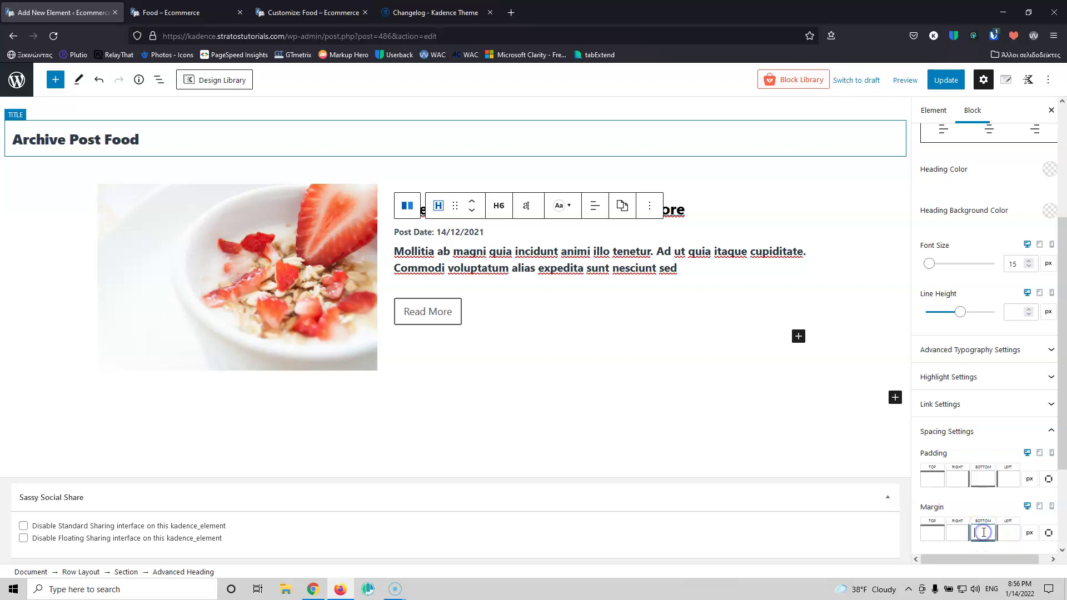
text(40)
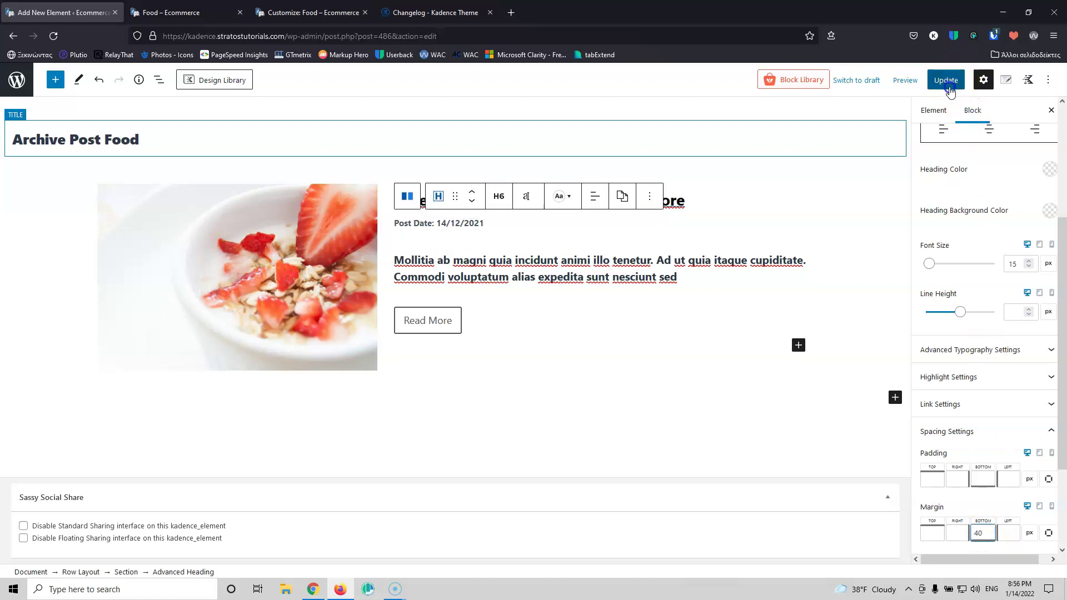
Update the Archive Post Food template and reload the Food category archive to check the new layout
click(938, 84)
click(208, 12)
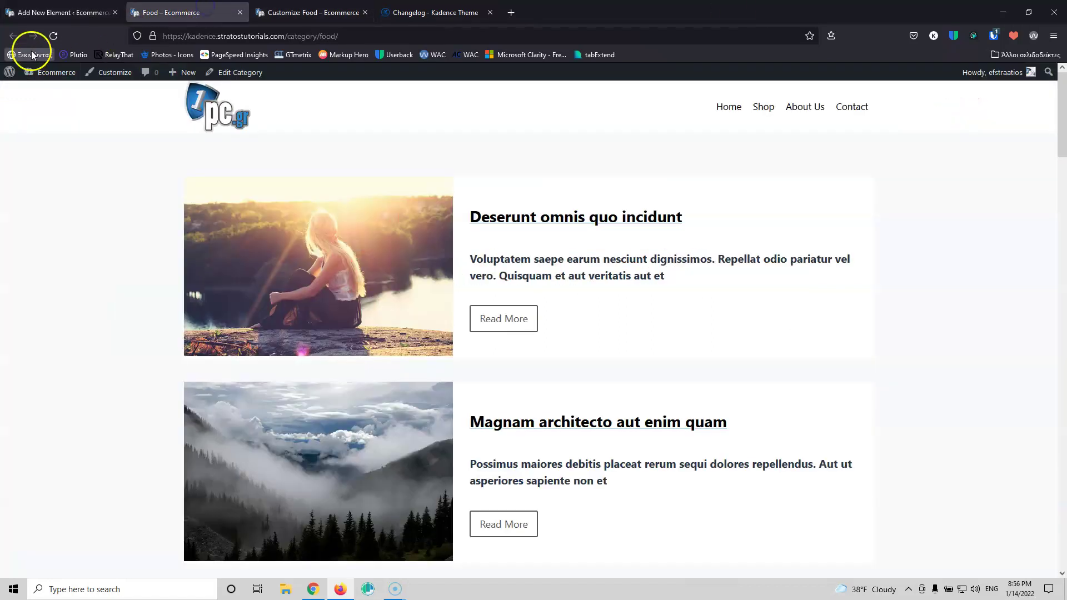
click(51, 37)
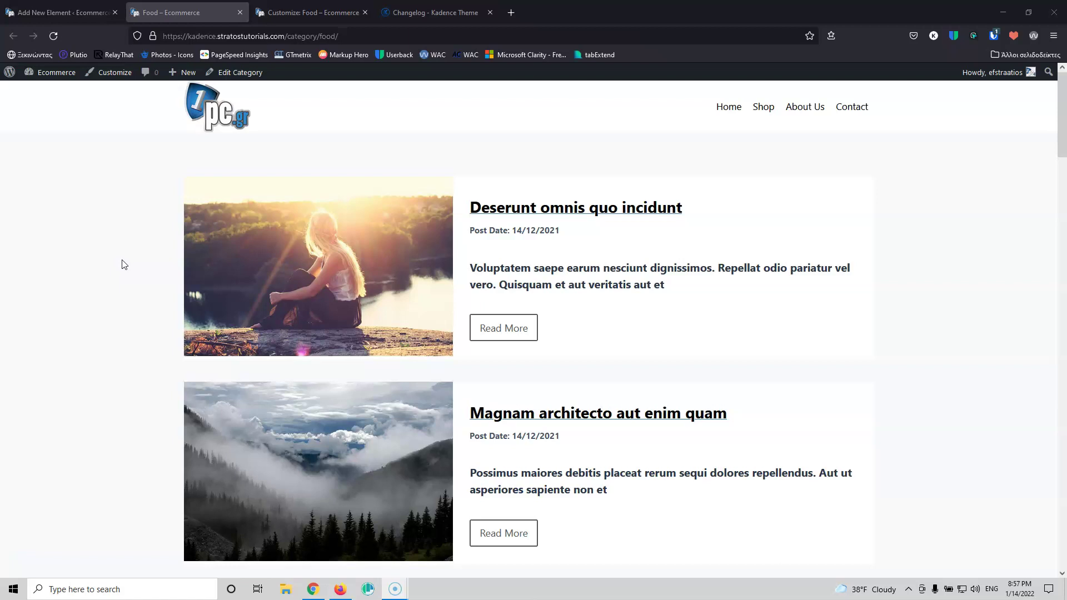
Open the site's Elements list from the template editor, and from there open the post Categories list, each in a new tab
click(47, 11)
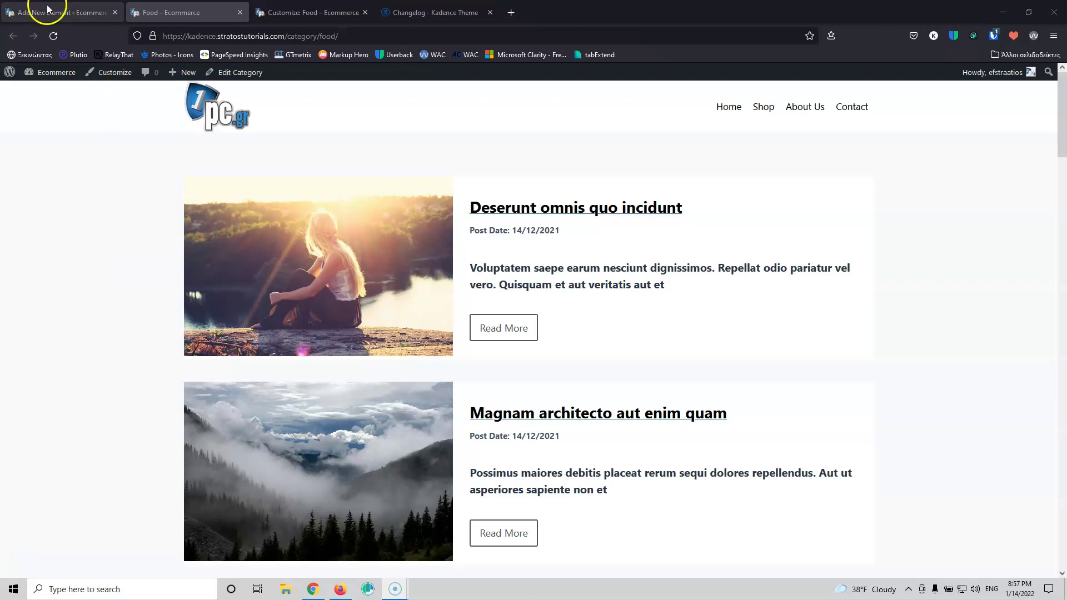
click(303, 13)
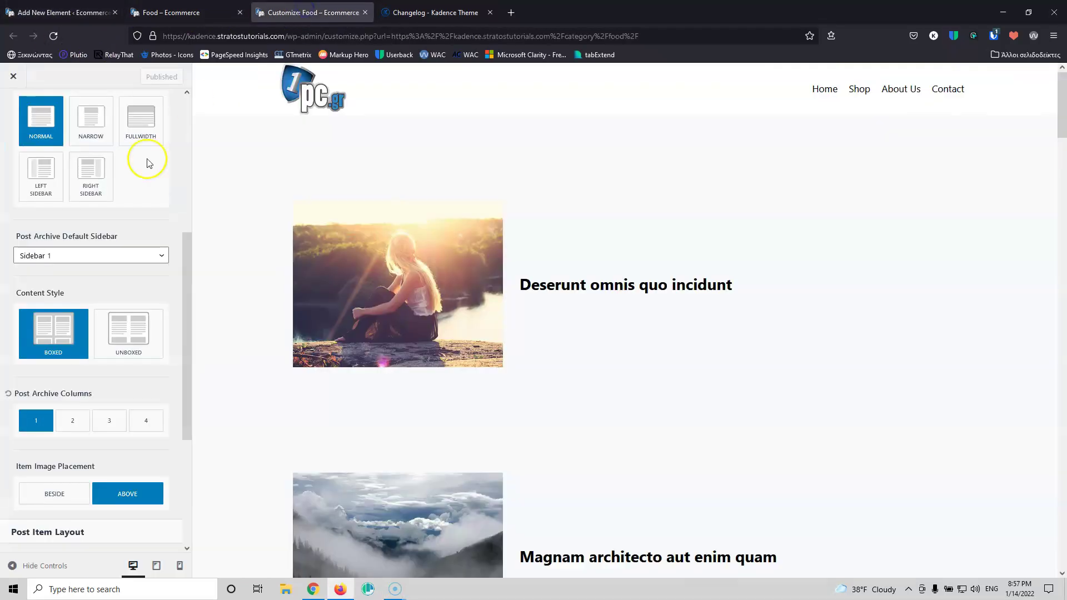
click(70, 12)
middle_click(16, 79)
click(167, 11)
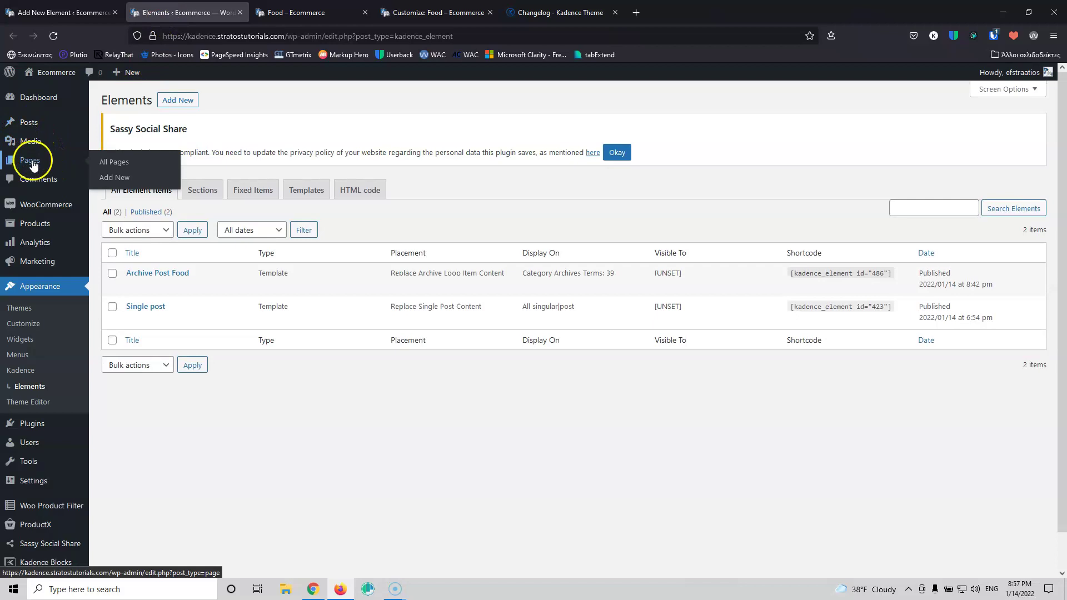
mouse_move(33, 125)
middle_click(114, 155)
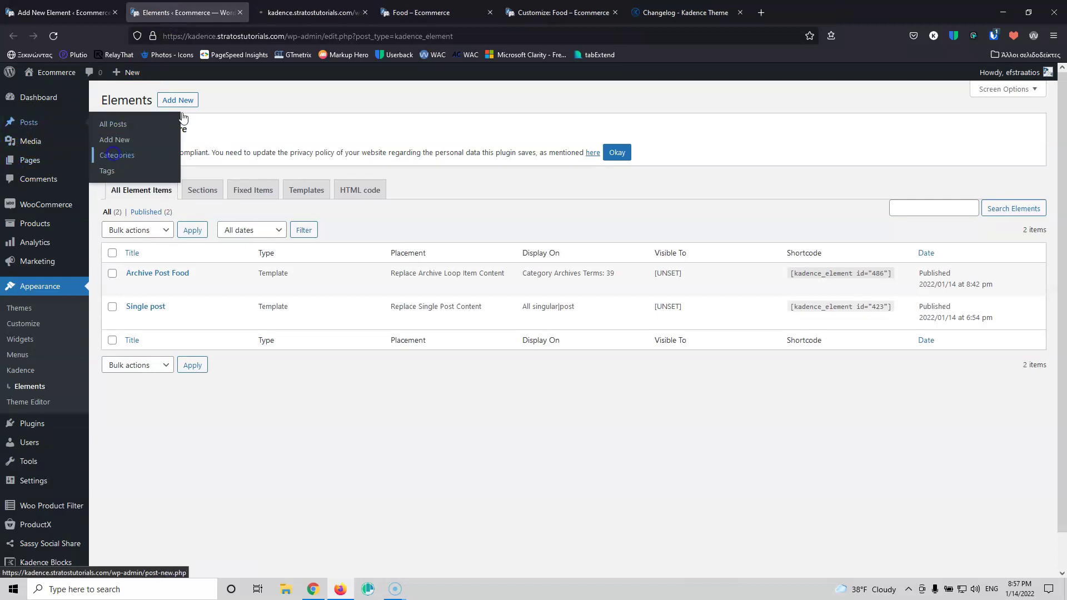
click(288, 12)
View the Funny category's archive in a new tab and look through its post layout for comparison with the Food archive
mouse_move(520, 289)
middle_click(552, 294)
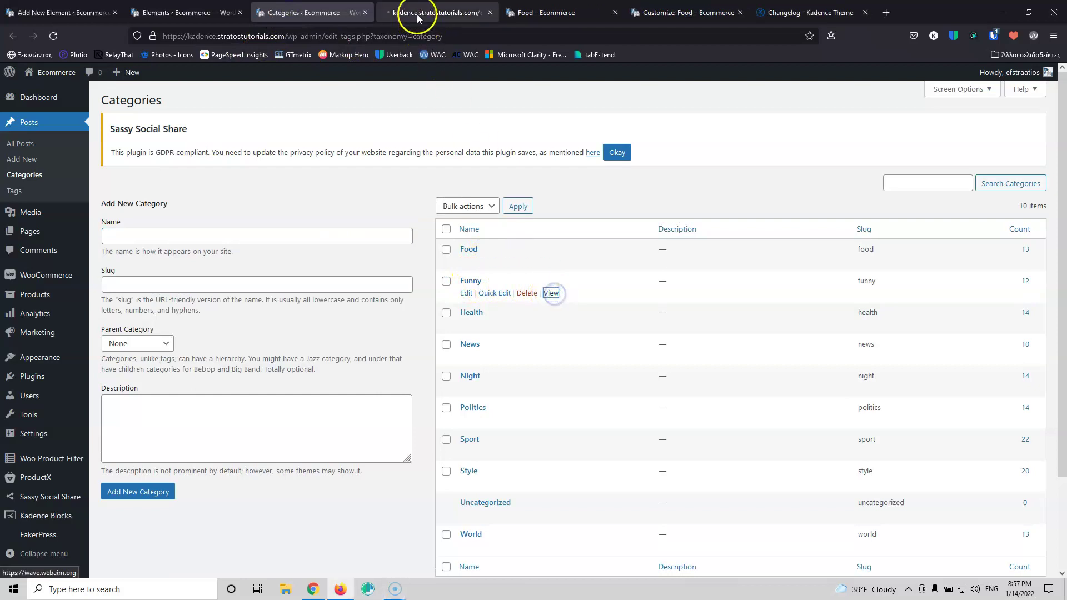
click(416, 12)
scroll(434, 306, down, 20)
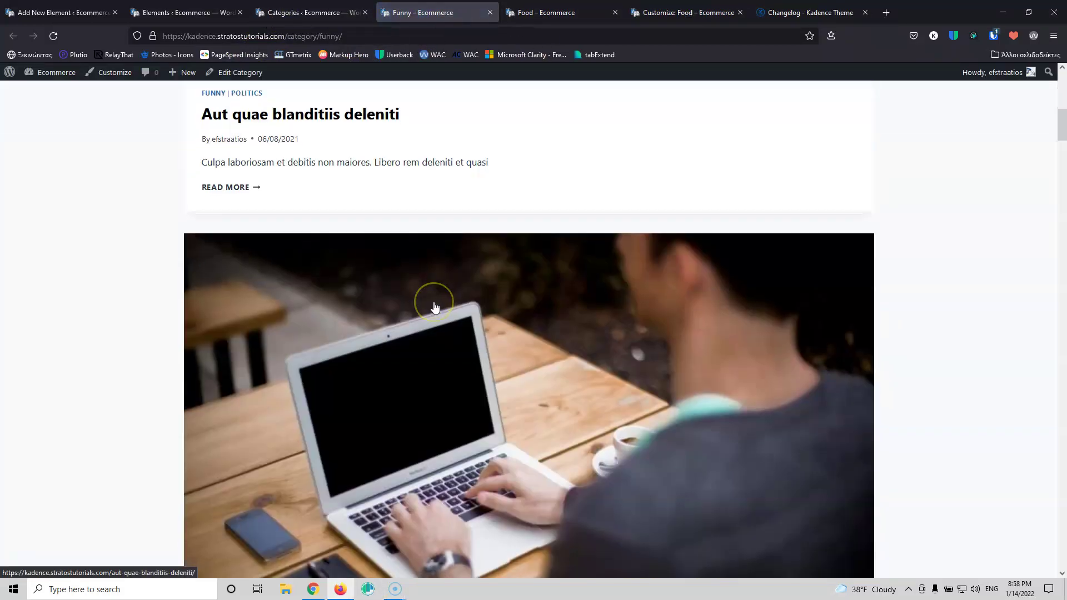
scroll(434, 308, down, 20)
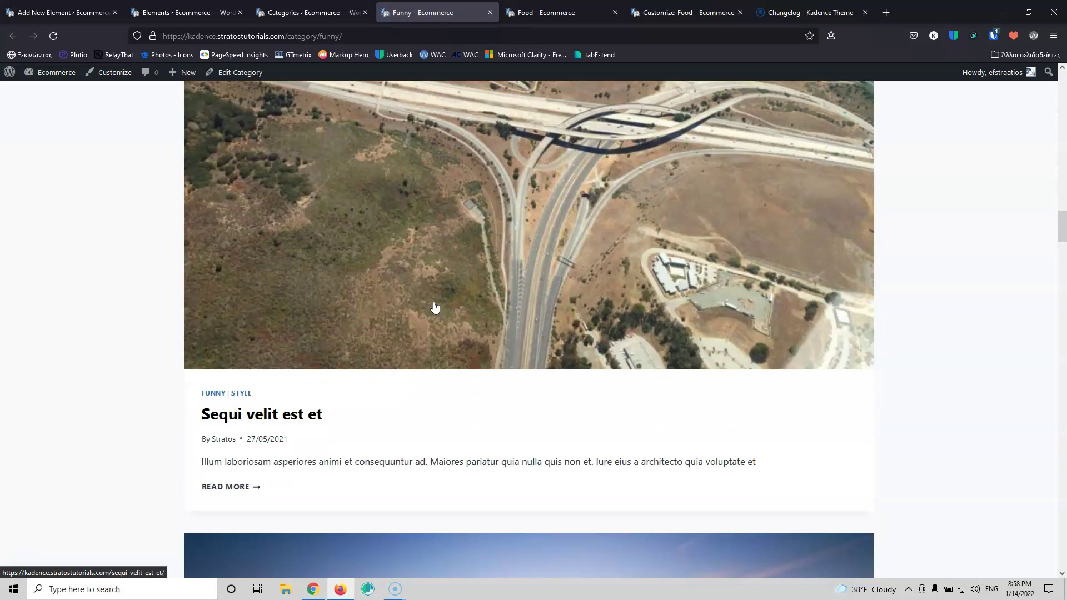
scroll(435, 307, down, 16)
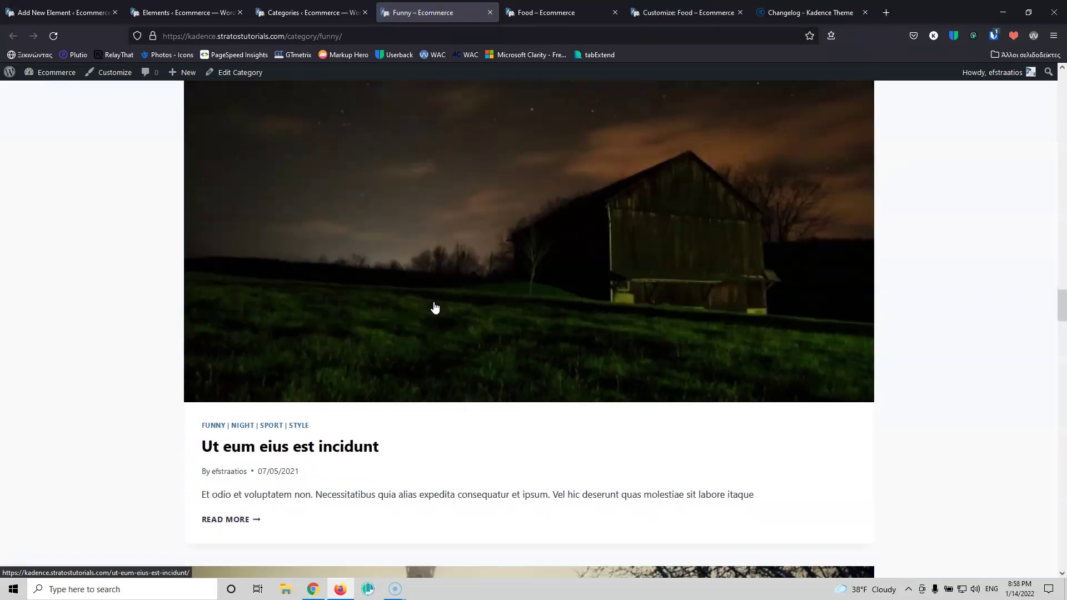
scroll(435, 307, up, 6)
scroll(435, 307, up, 20)
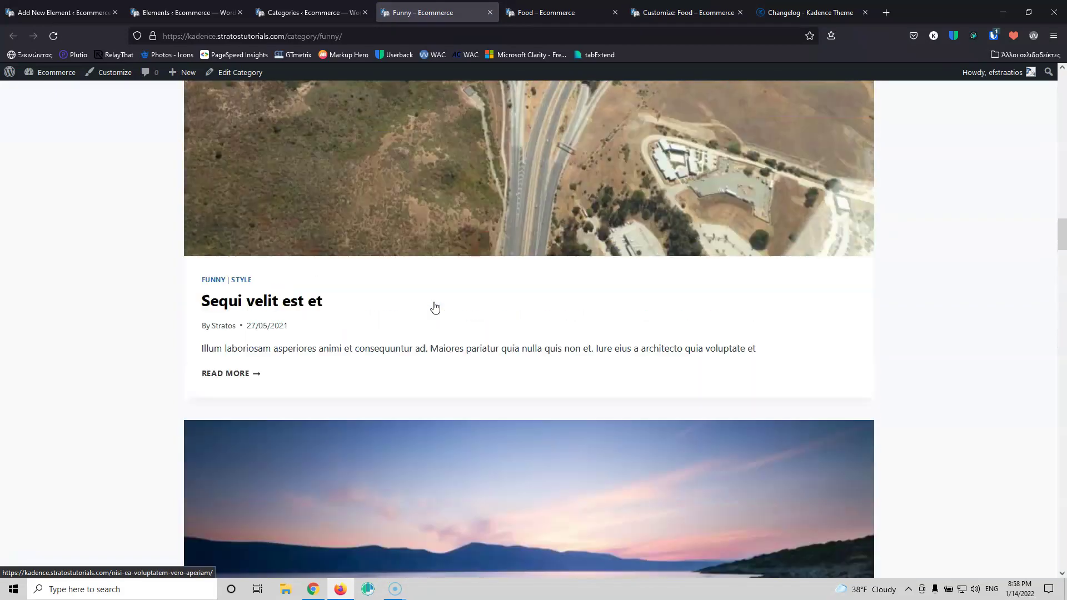
scroll(435, 307, up, 20)
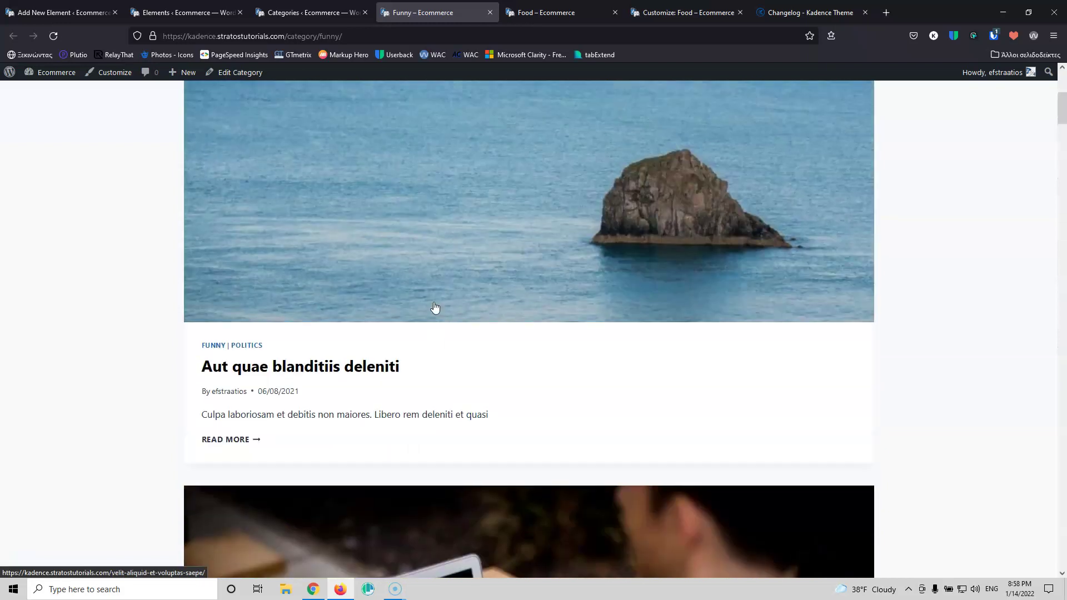